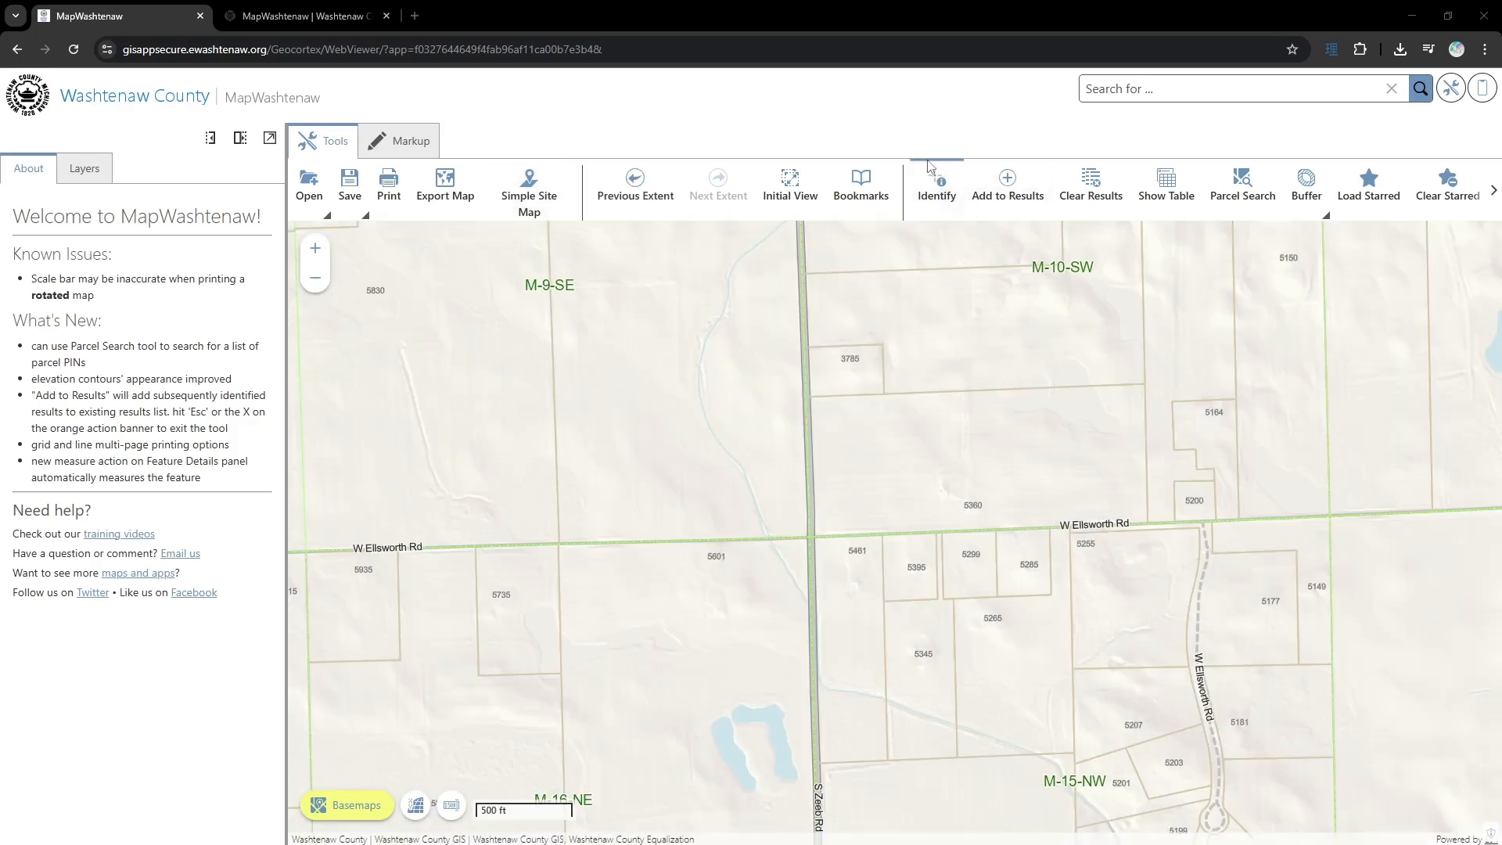
# - Identify the small parcel on the east side of S Zeeb Rd, north of W Ellsworth Rd, and view its available result actions
pyautogui.click(866, 376)
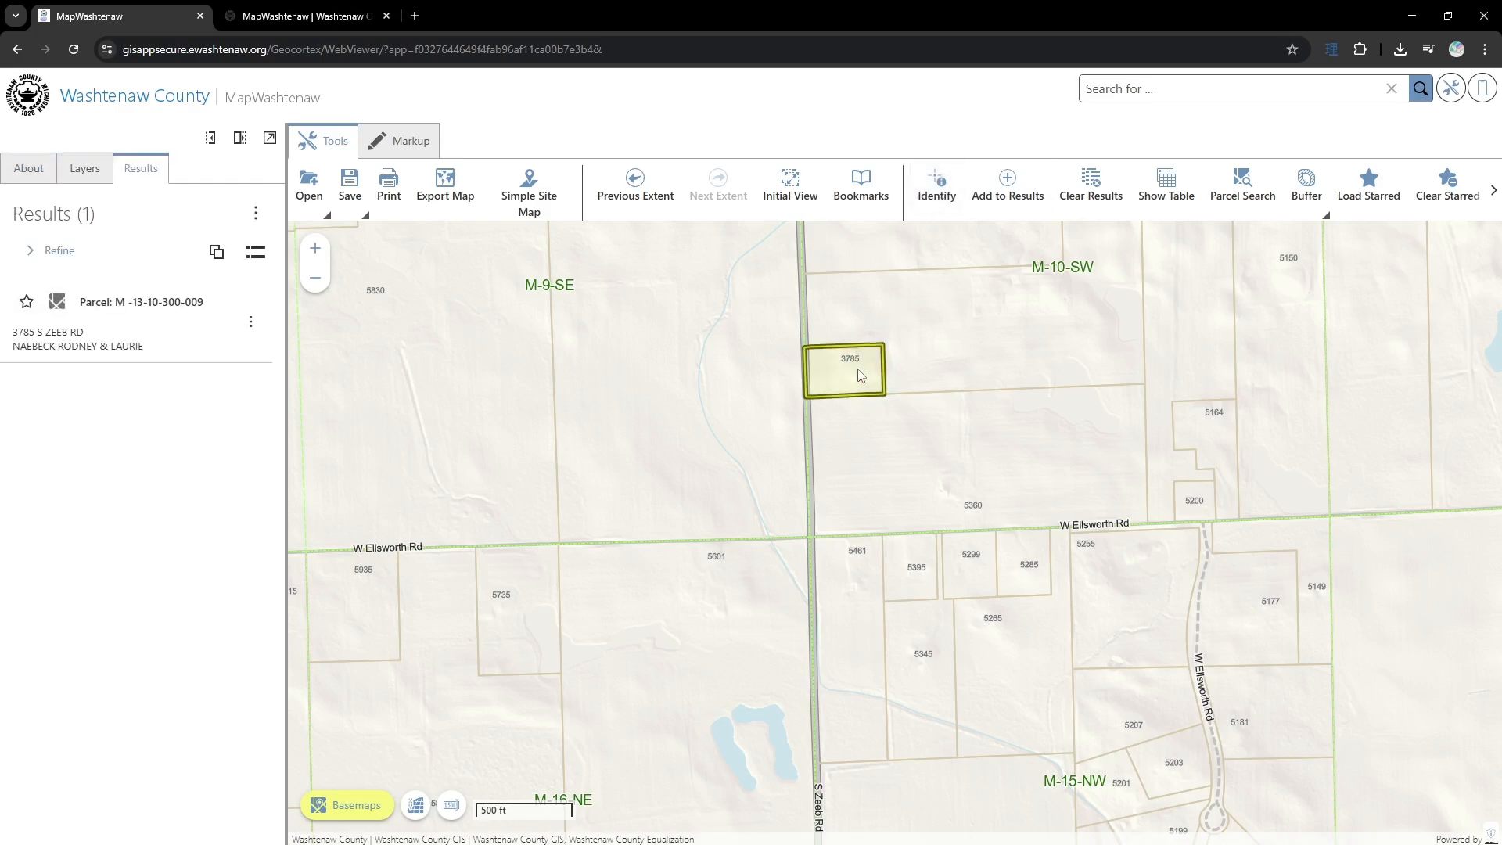
pyautogui.click(251, 323)
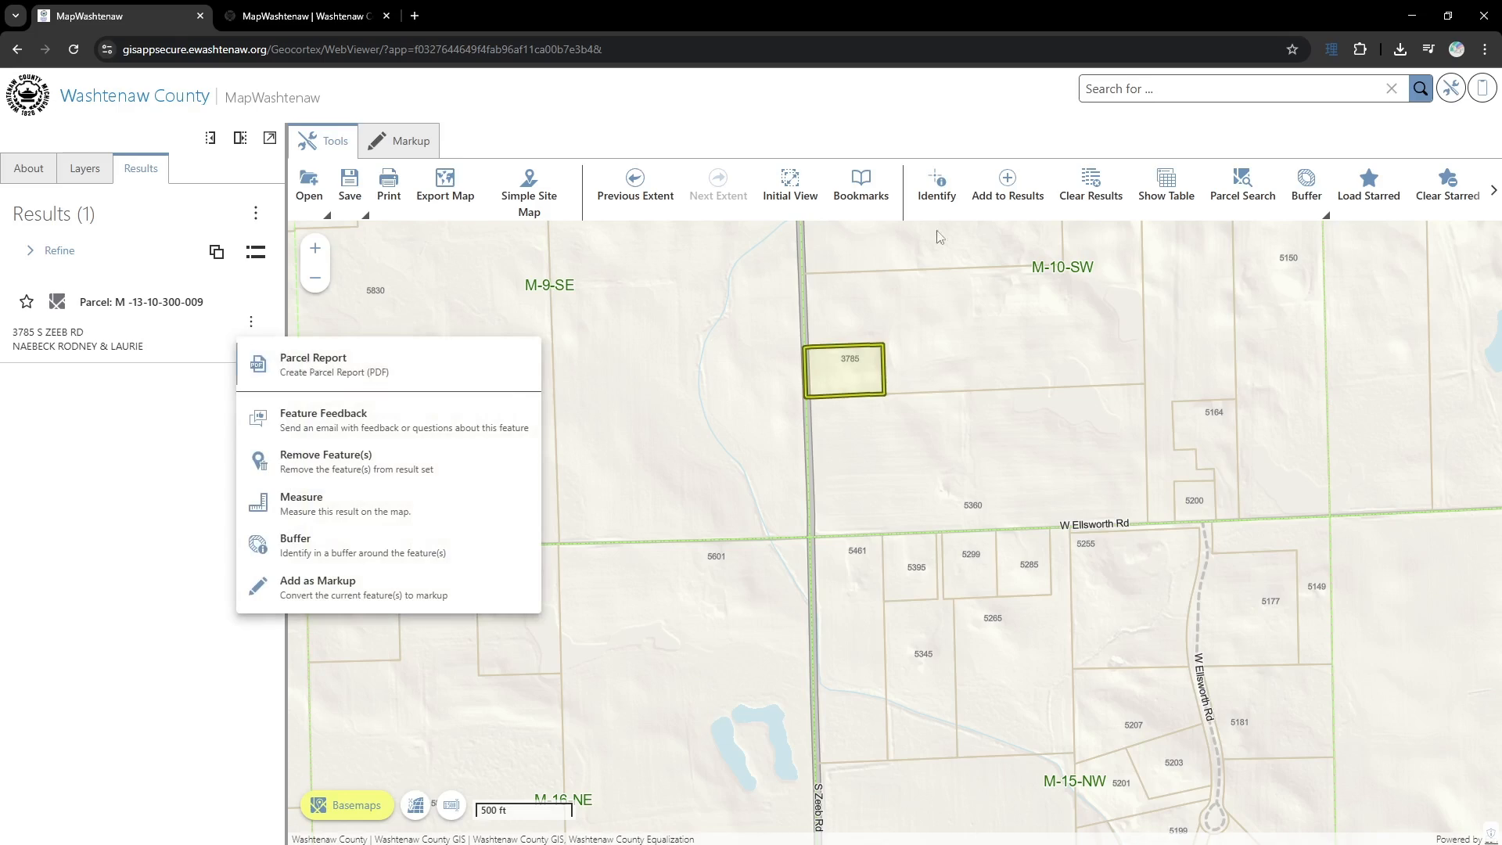
pyautogui.click(936, 191)
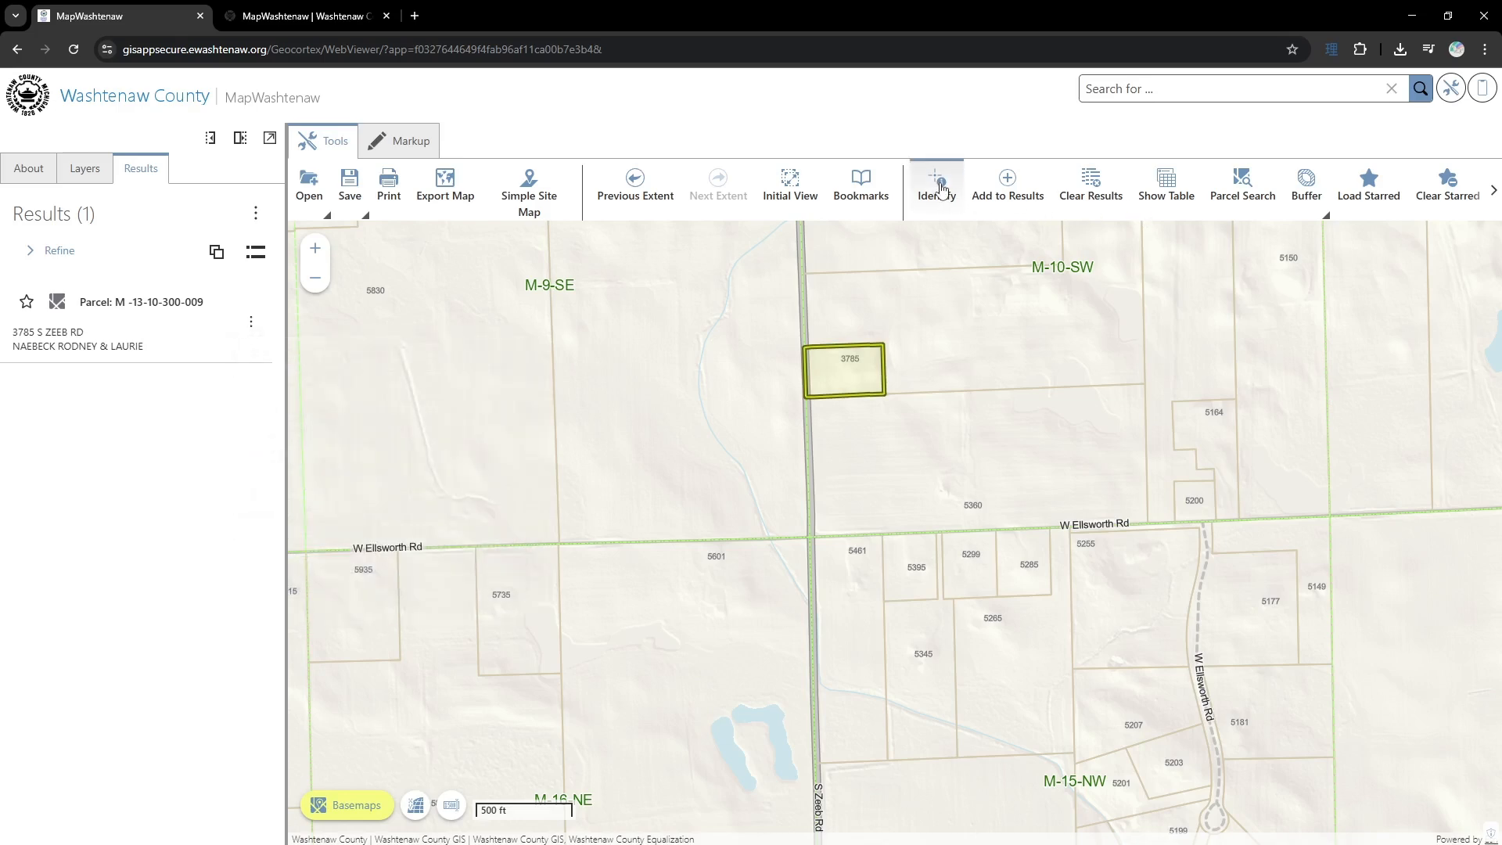
# - Identify features within a rectangle from the small S Zeeb Rd parcel southeast to W Ellsworth Rd, and group the results by layer
pyautogui.click(936, 188)
pyautogui.moveTo(851, 370); pyautogui.dragTo(1233, 516)
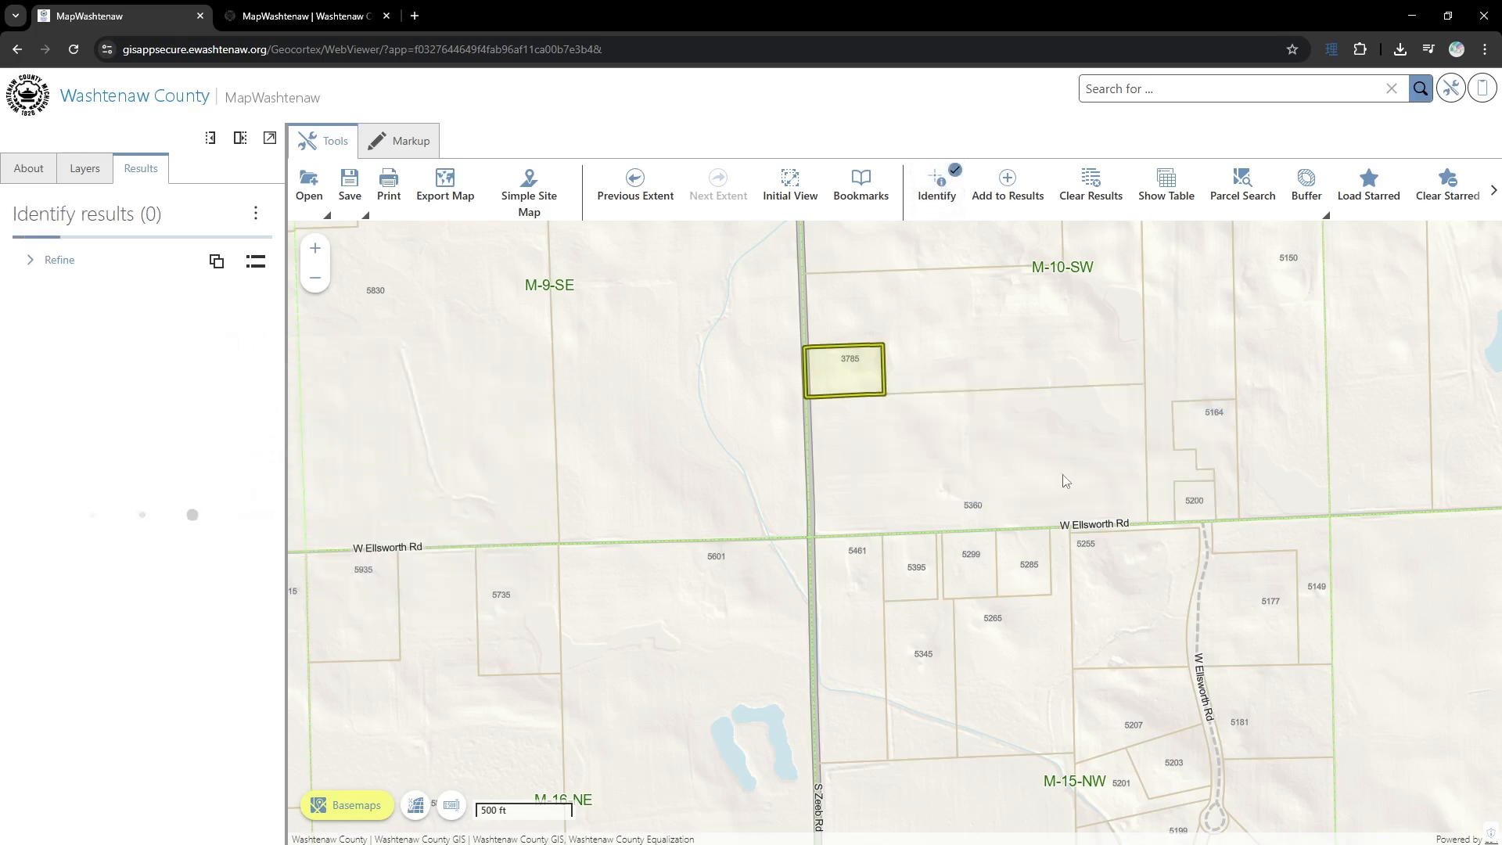
pyautogui.click(218, 253)
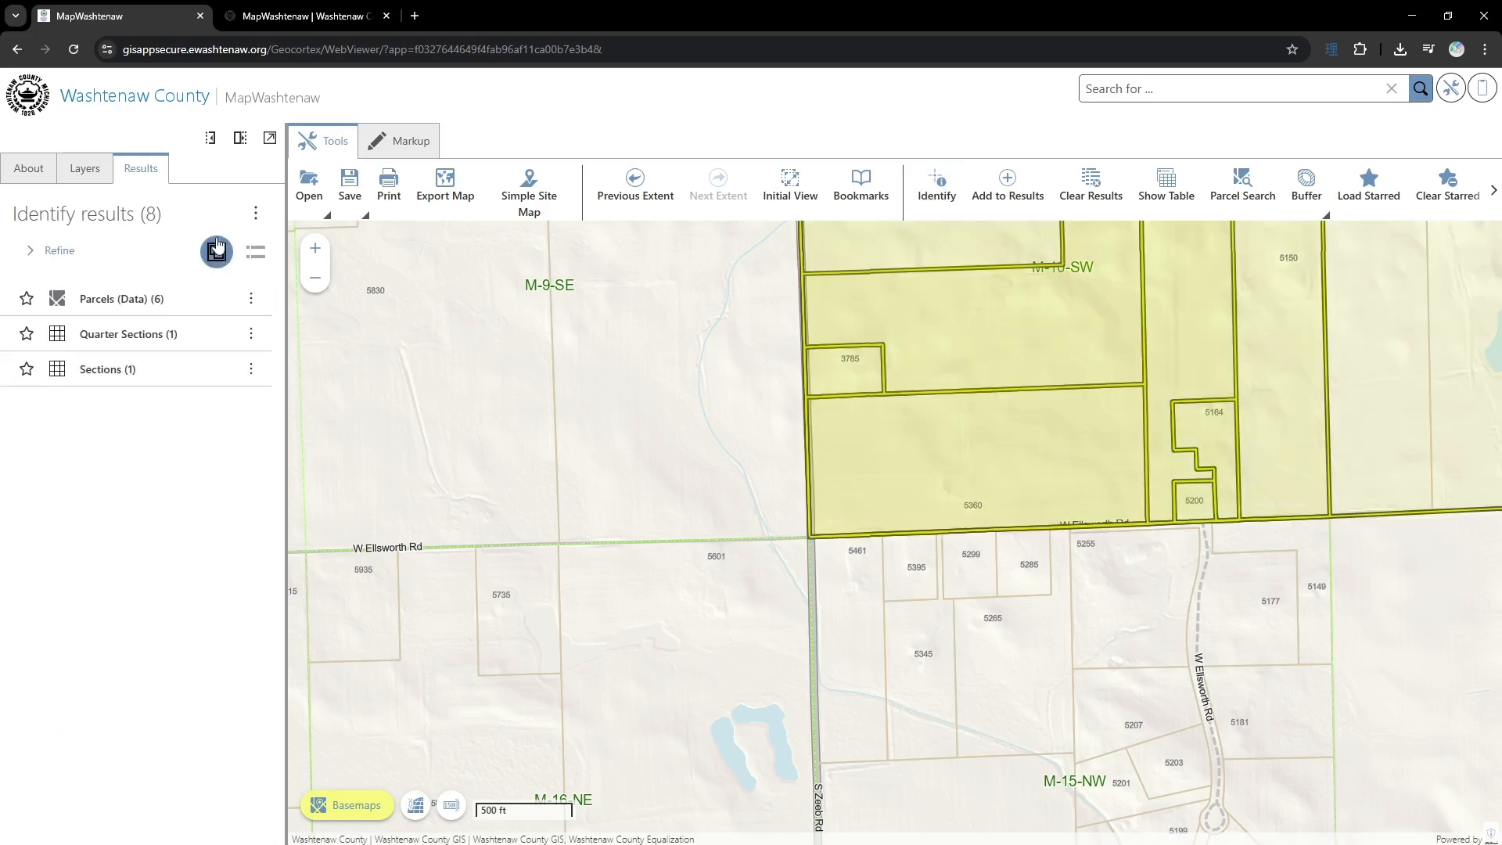
# - Remove all other features from the grouped results so that only Parcels (Data) is kept, and open its actions
pyautogui.click(252, 300)
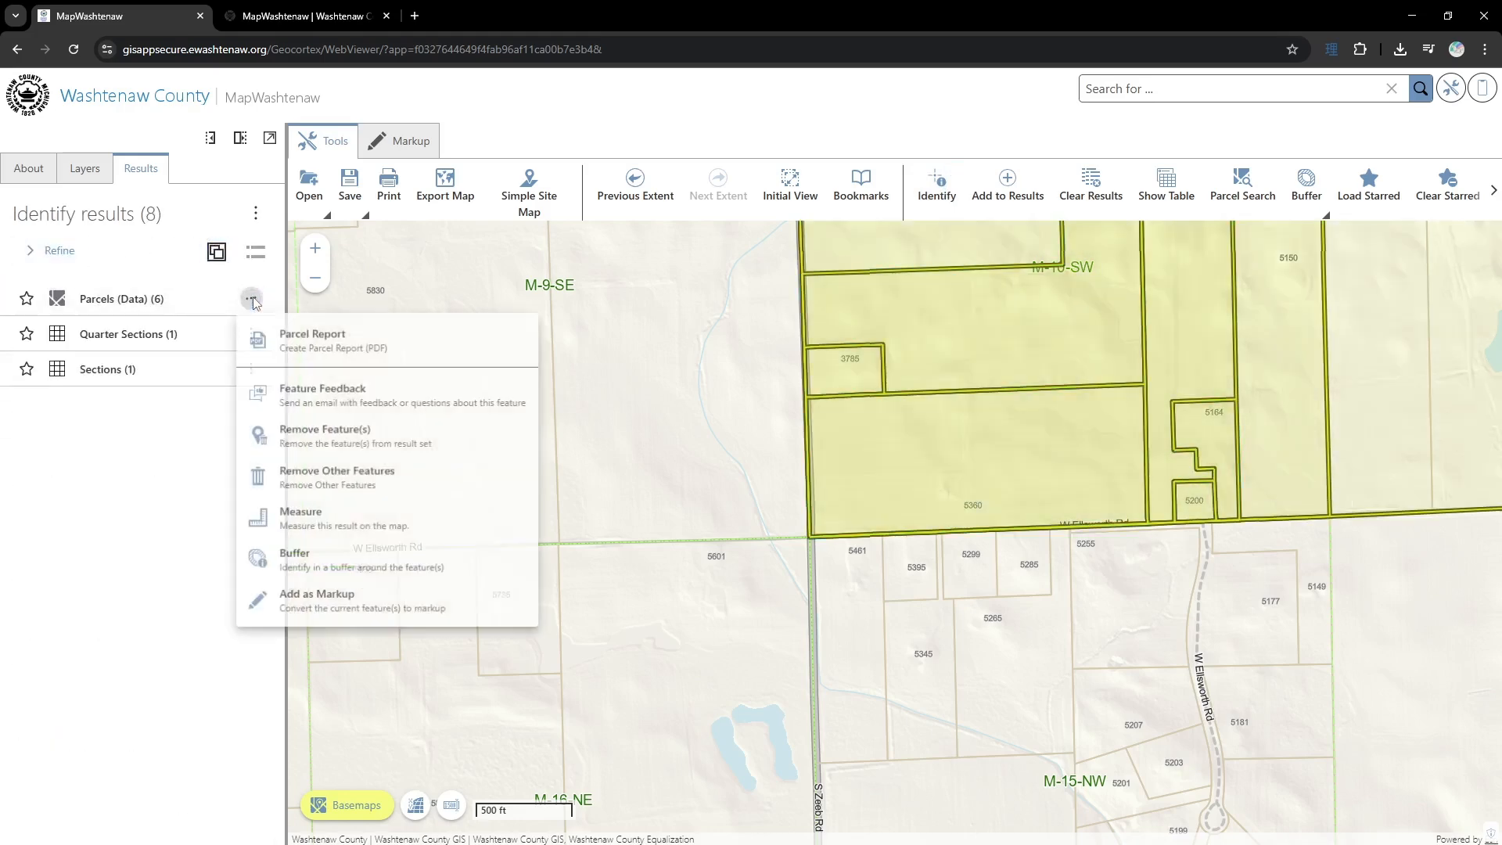
pyautogui.click(352, 485)
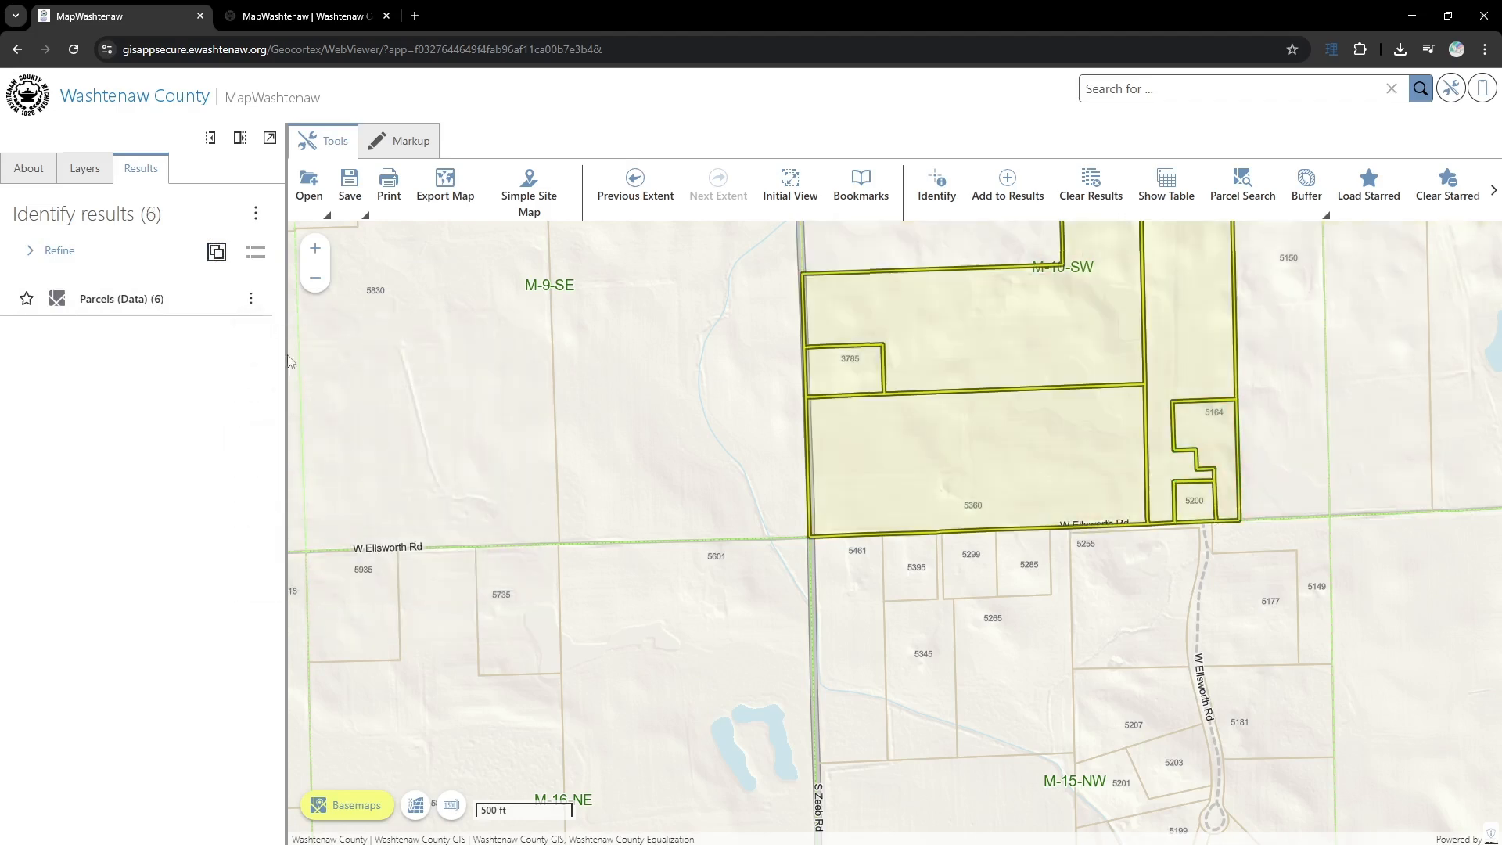
pyautogui.click(251, 300)
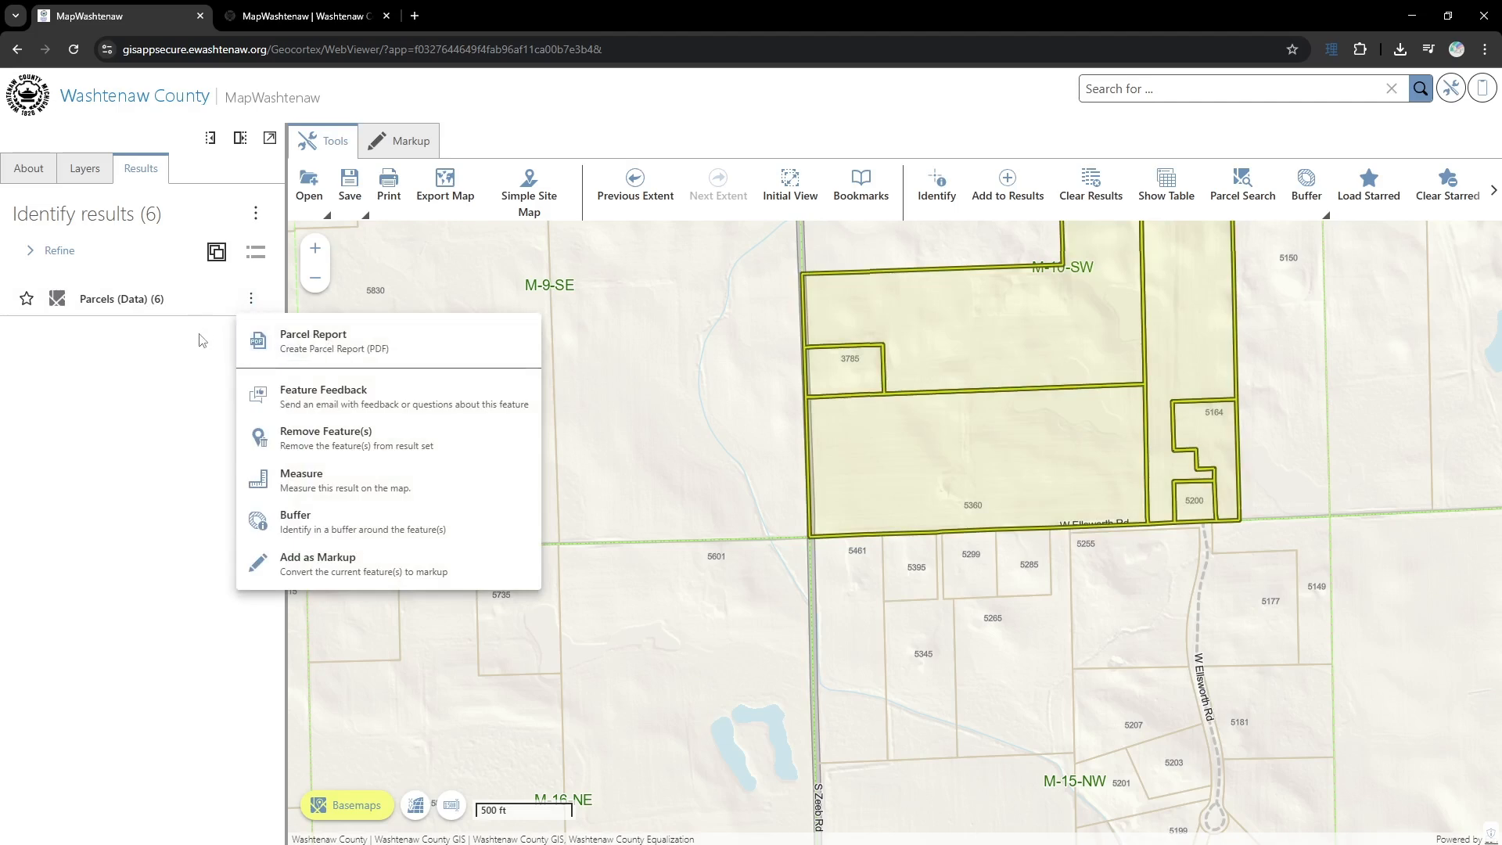
# - Open the details of the first parcel in the Parcels (Data) results, then generate and read through its Parcel Report
pyautogui.click(167, 301)
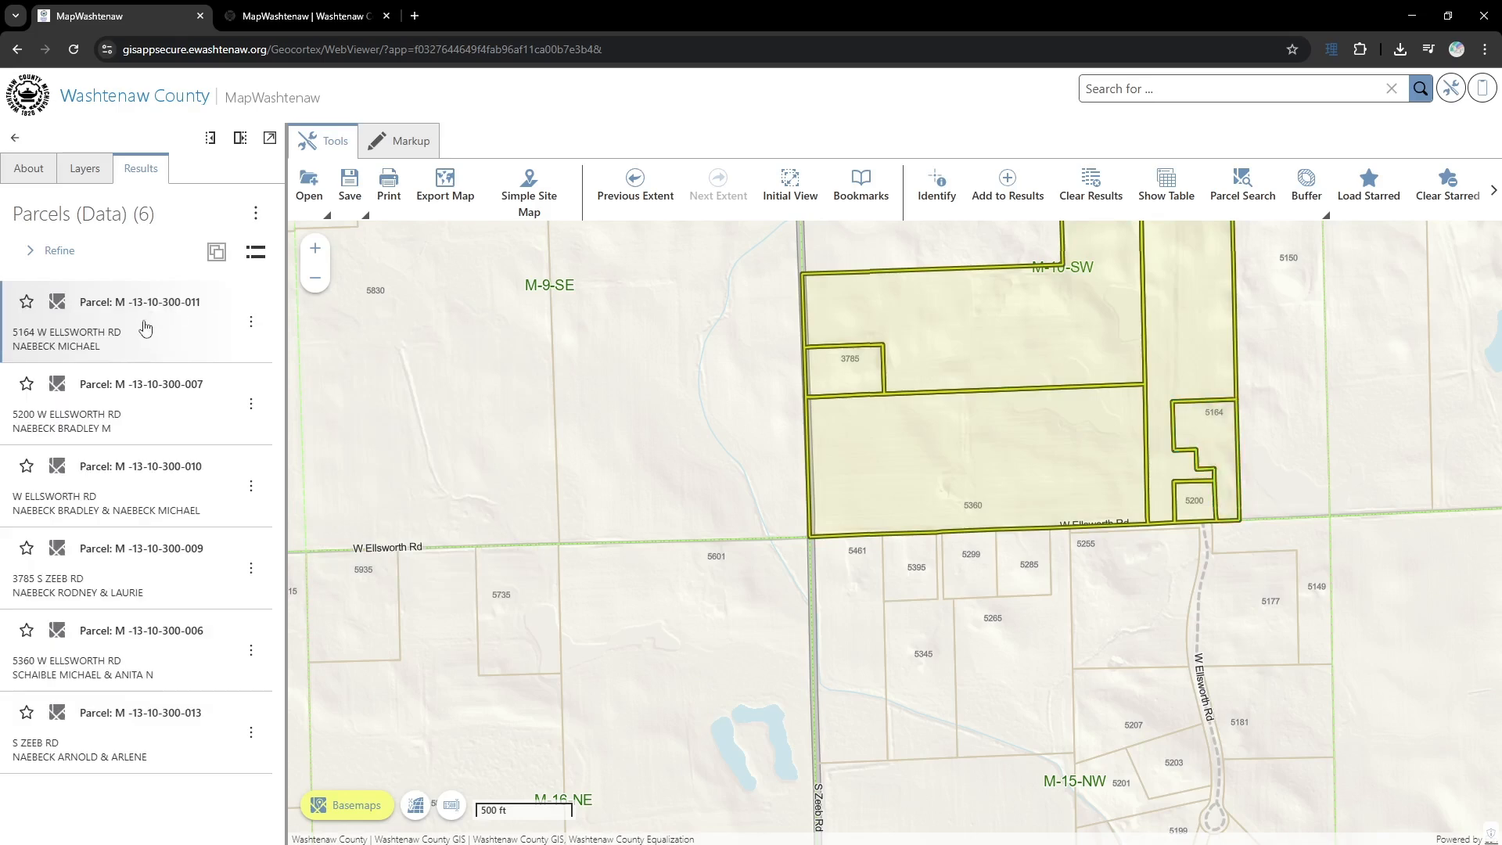
pyautogui.click(159, 321)
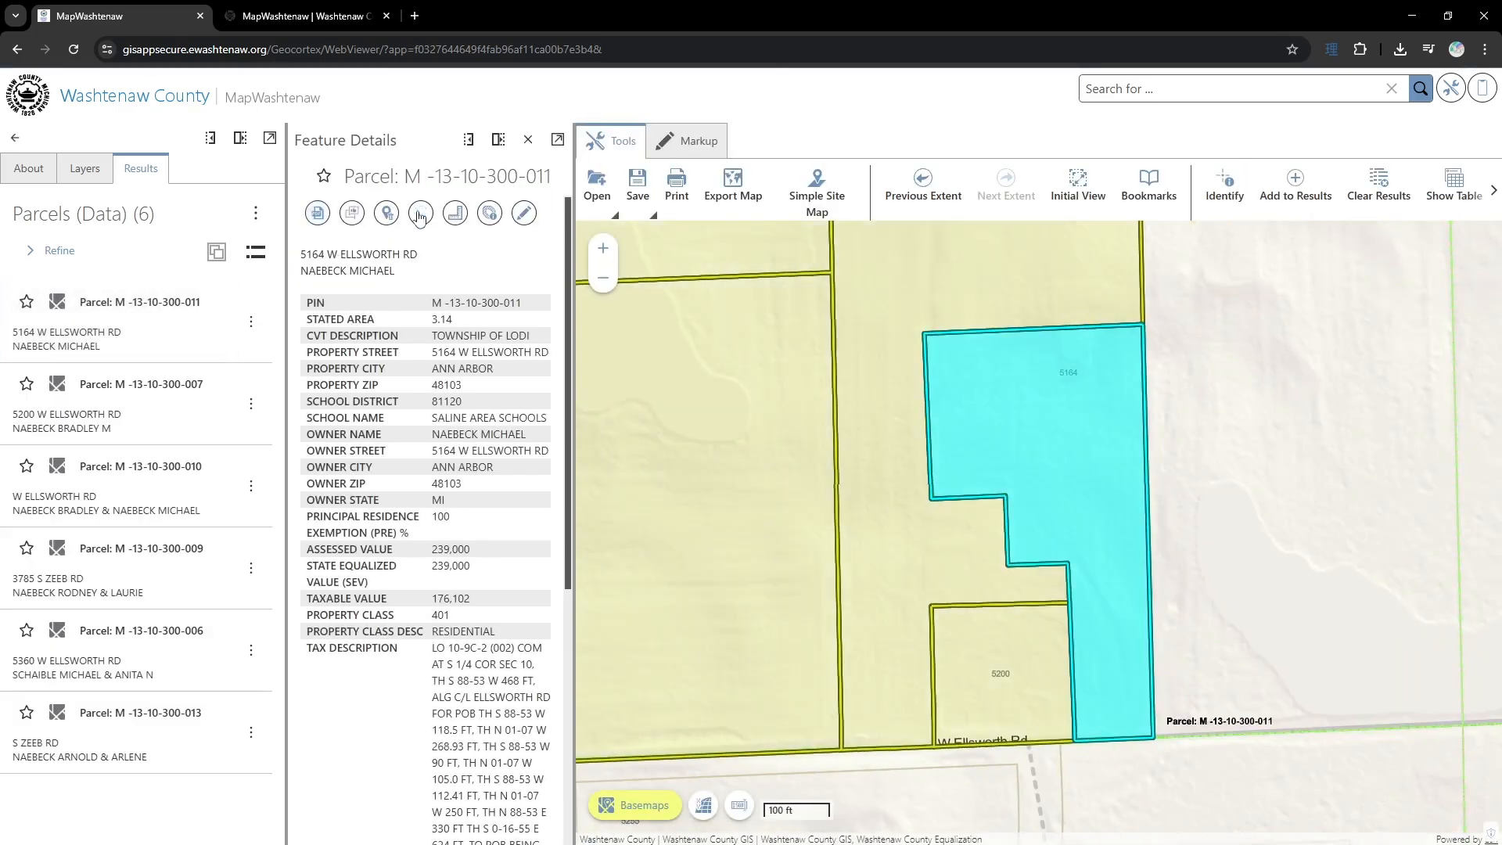
pyautogui.click(317, 213)
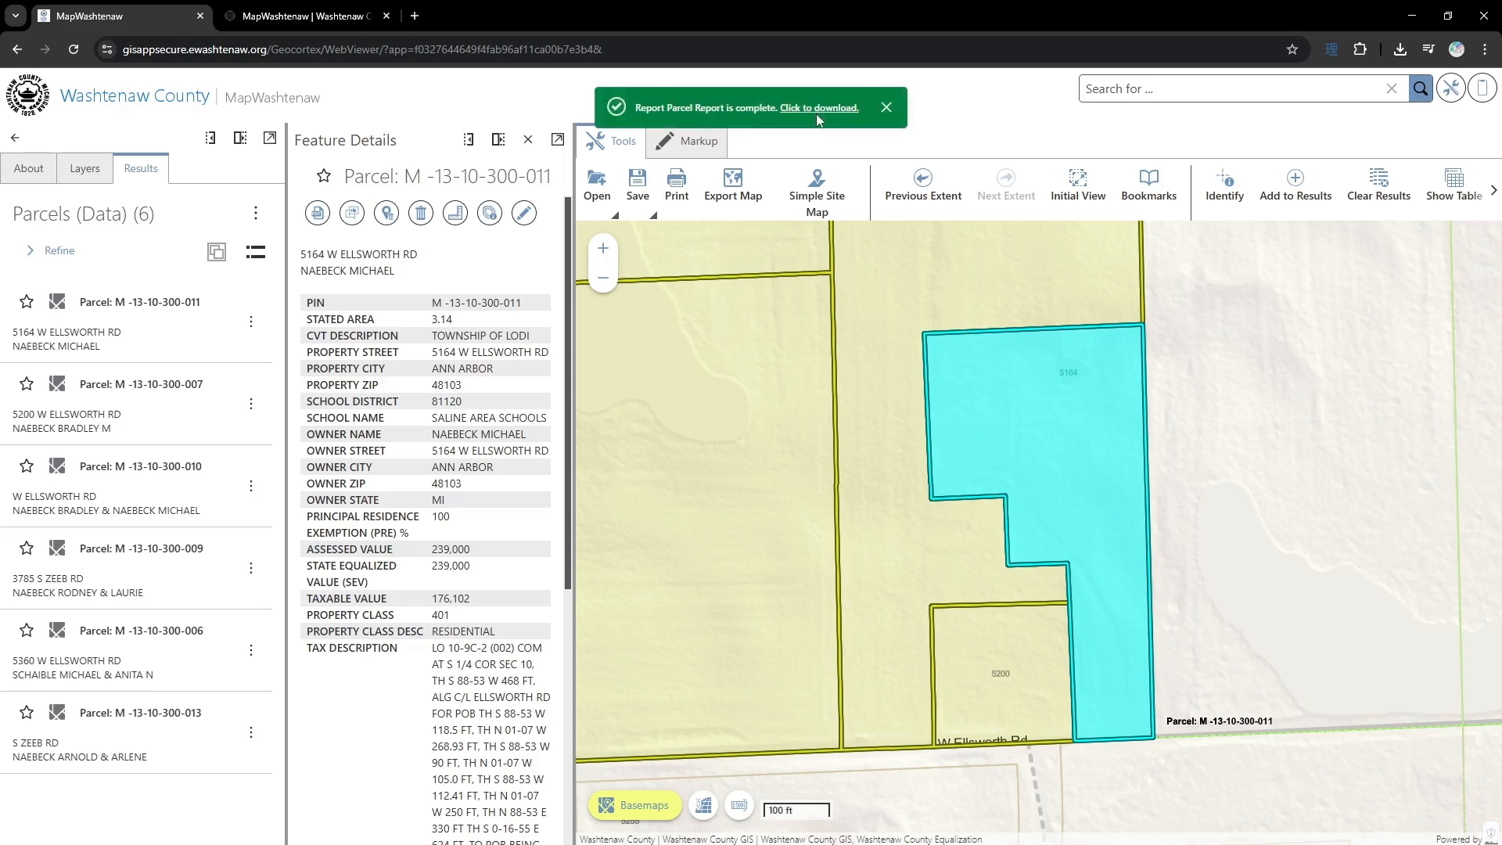
pyautogui.click(836, 111)
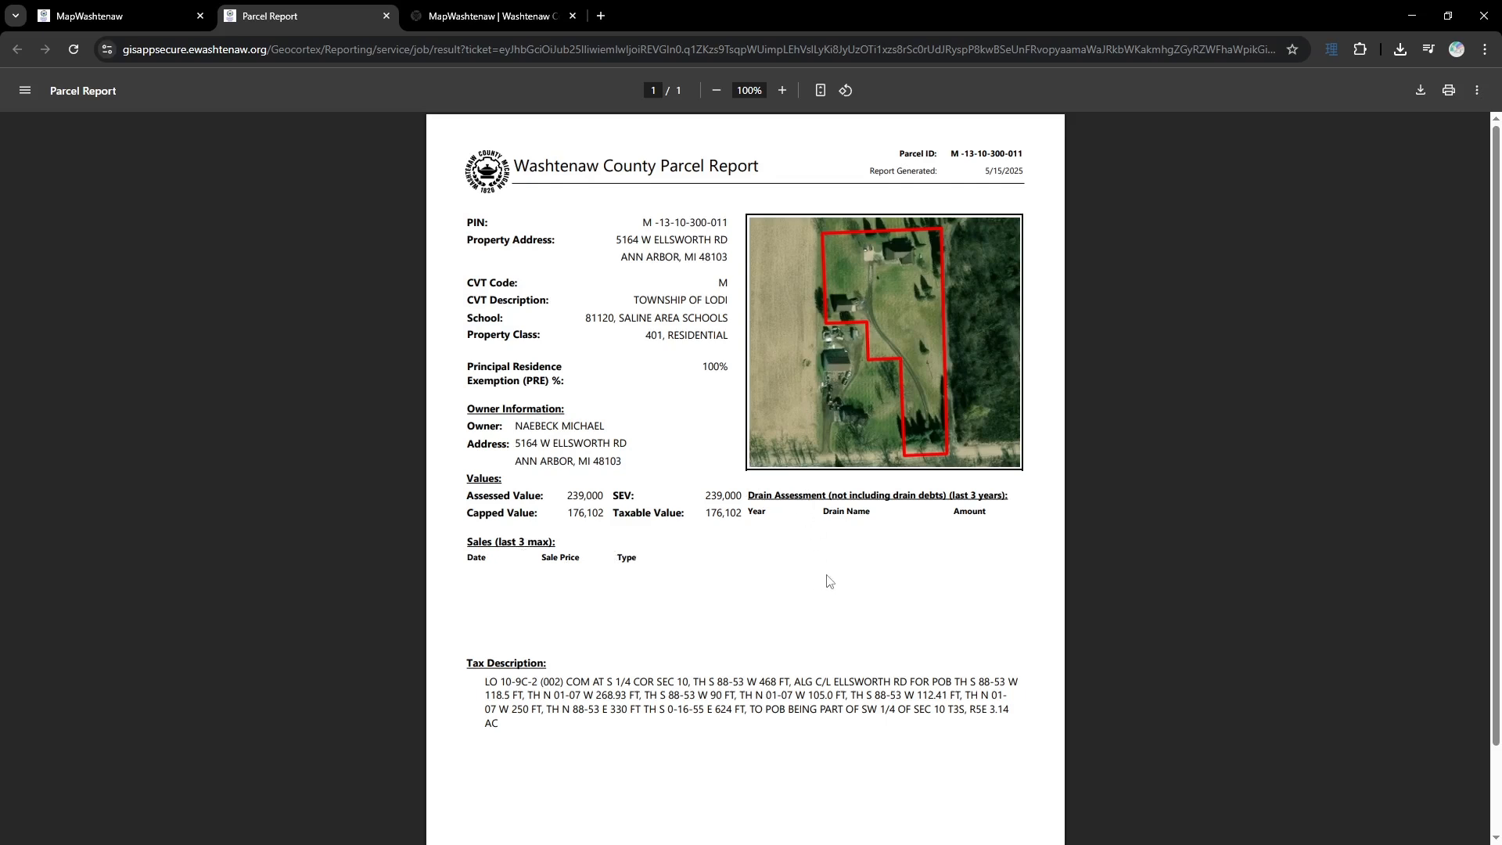
pyautogui.scroll(-1, 821, 579)
pyautogui.scroll(1, 827, 572)
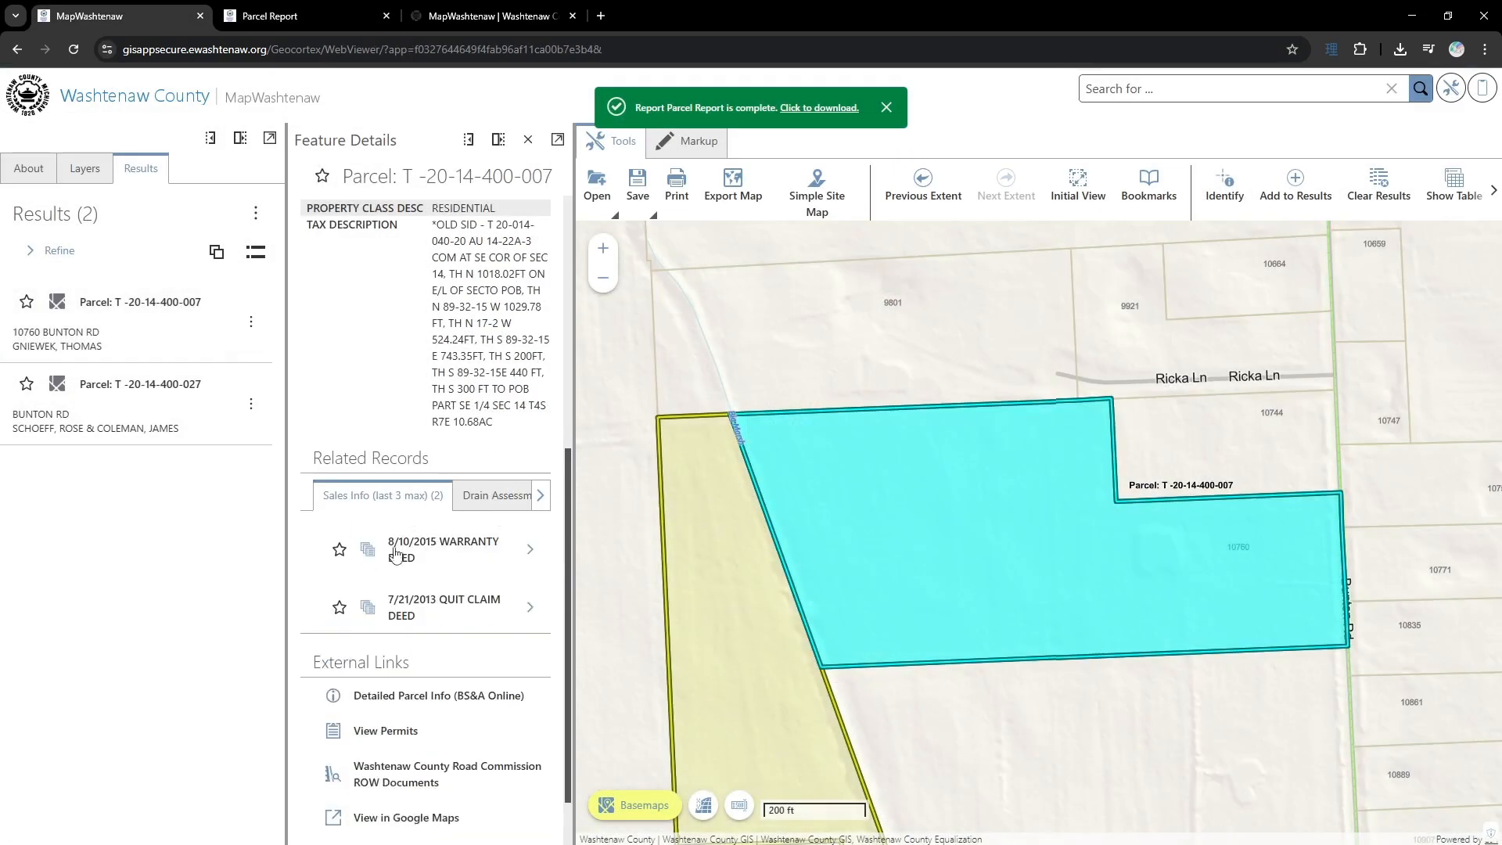
# - Check the Bunton Rd parcel's drain assessment records, then generate and read its Parcel Report before returning to the map
pyautogui.click(495, 503)
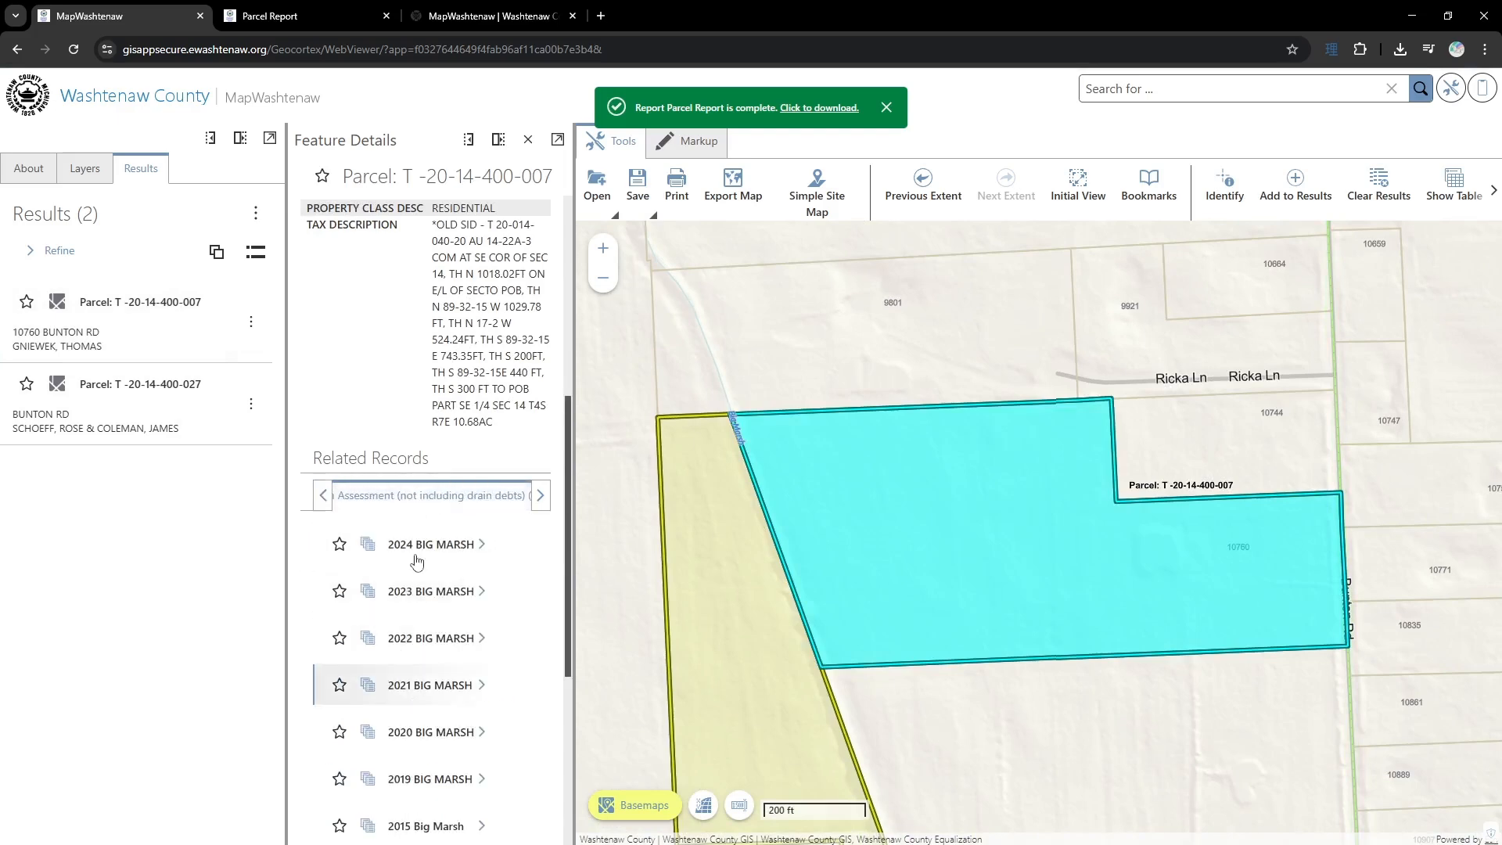
pyautogui.scroll(5, 438, 469)
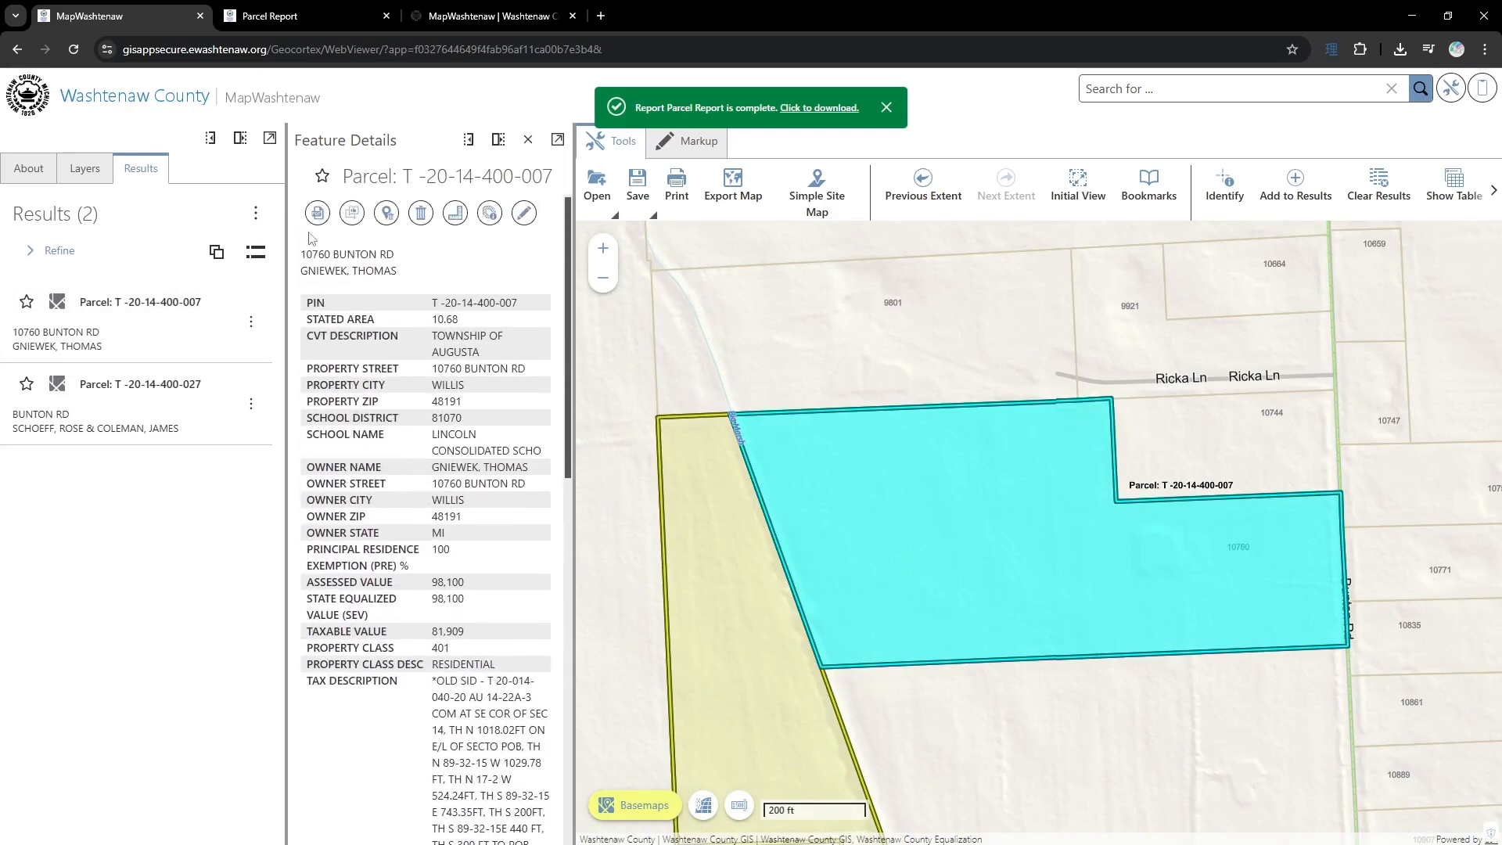
pyautogui.click(318, 213)
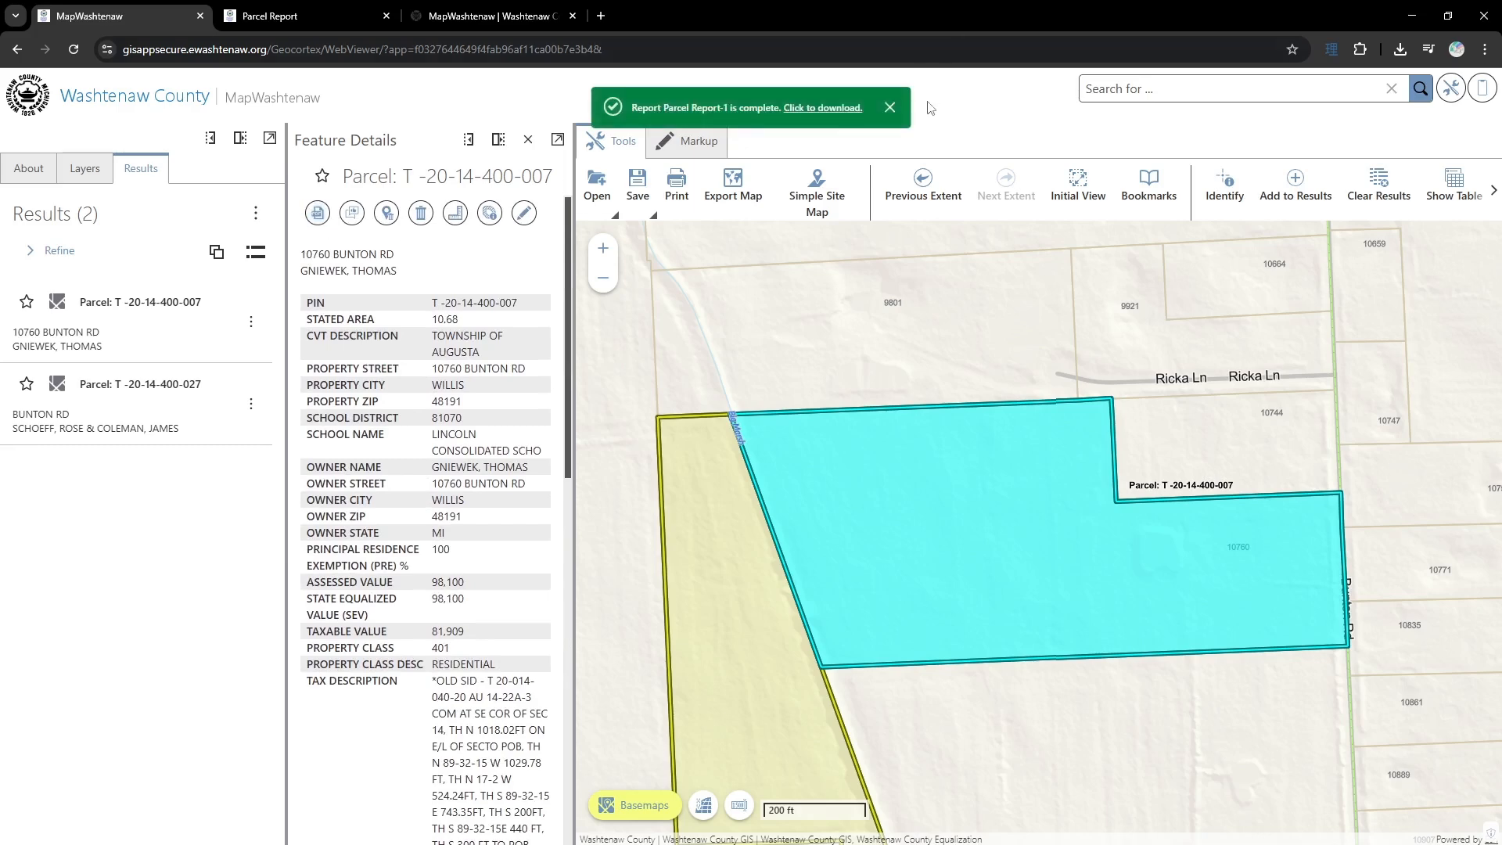
pyautogui.click(821, 110)
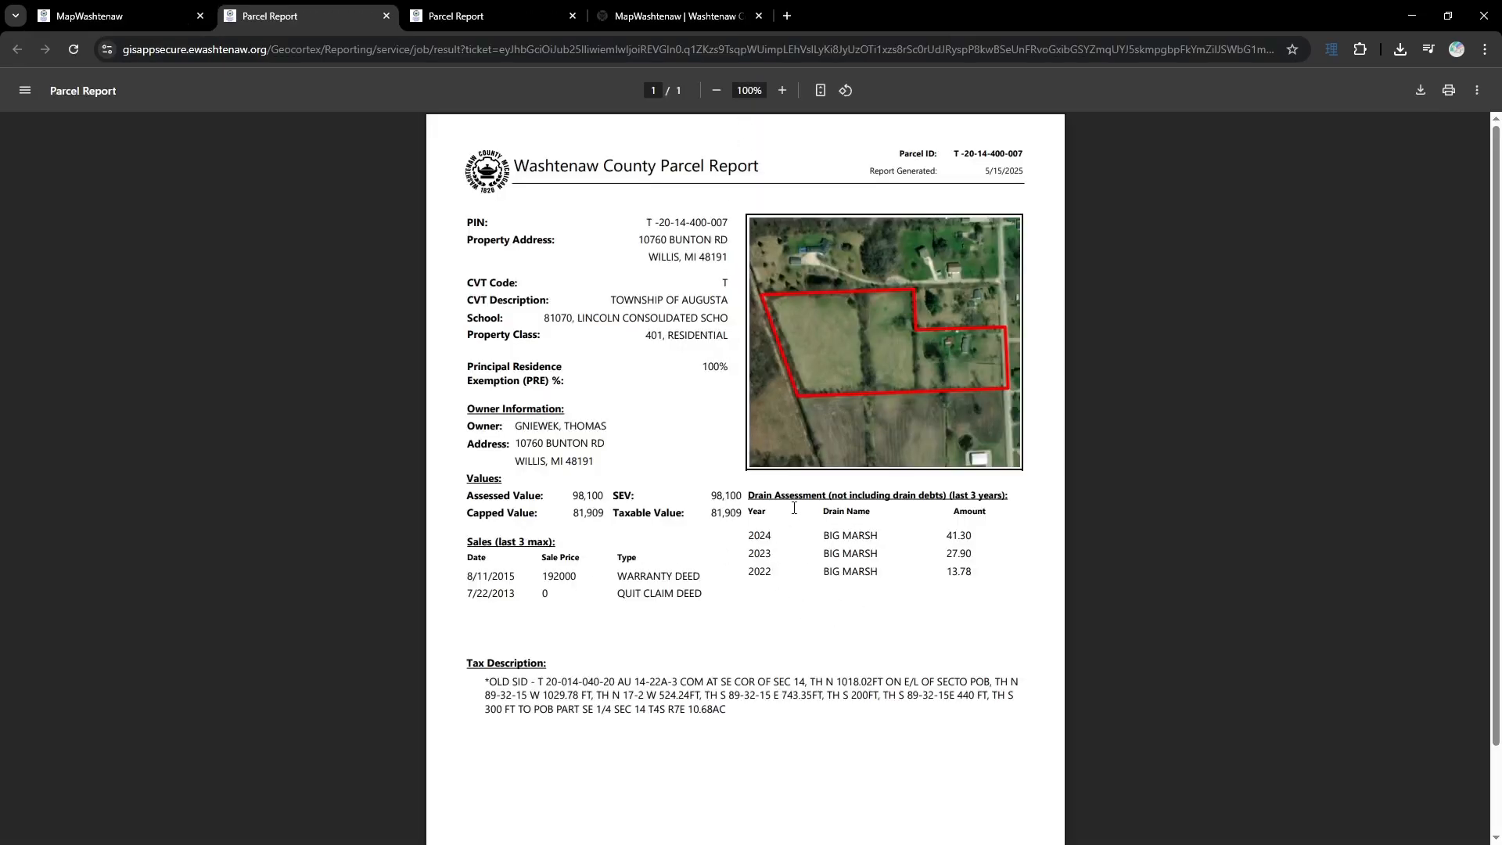
pyautogui.scroll(-2, 660, 539)
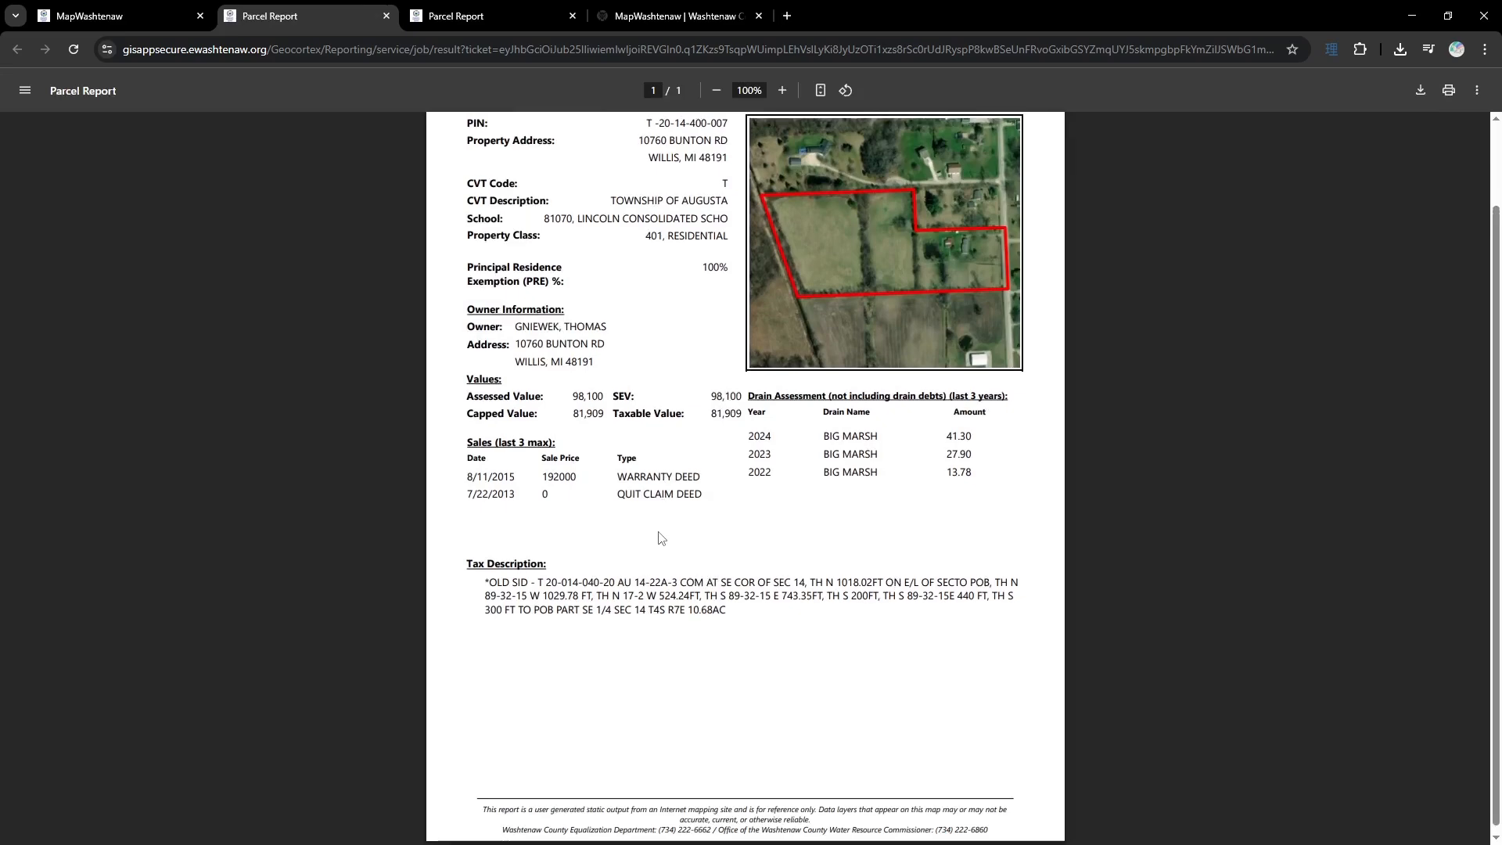
pyautogui.scroll(2, 659, 538)
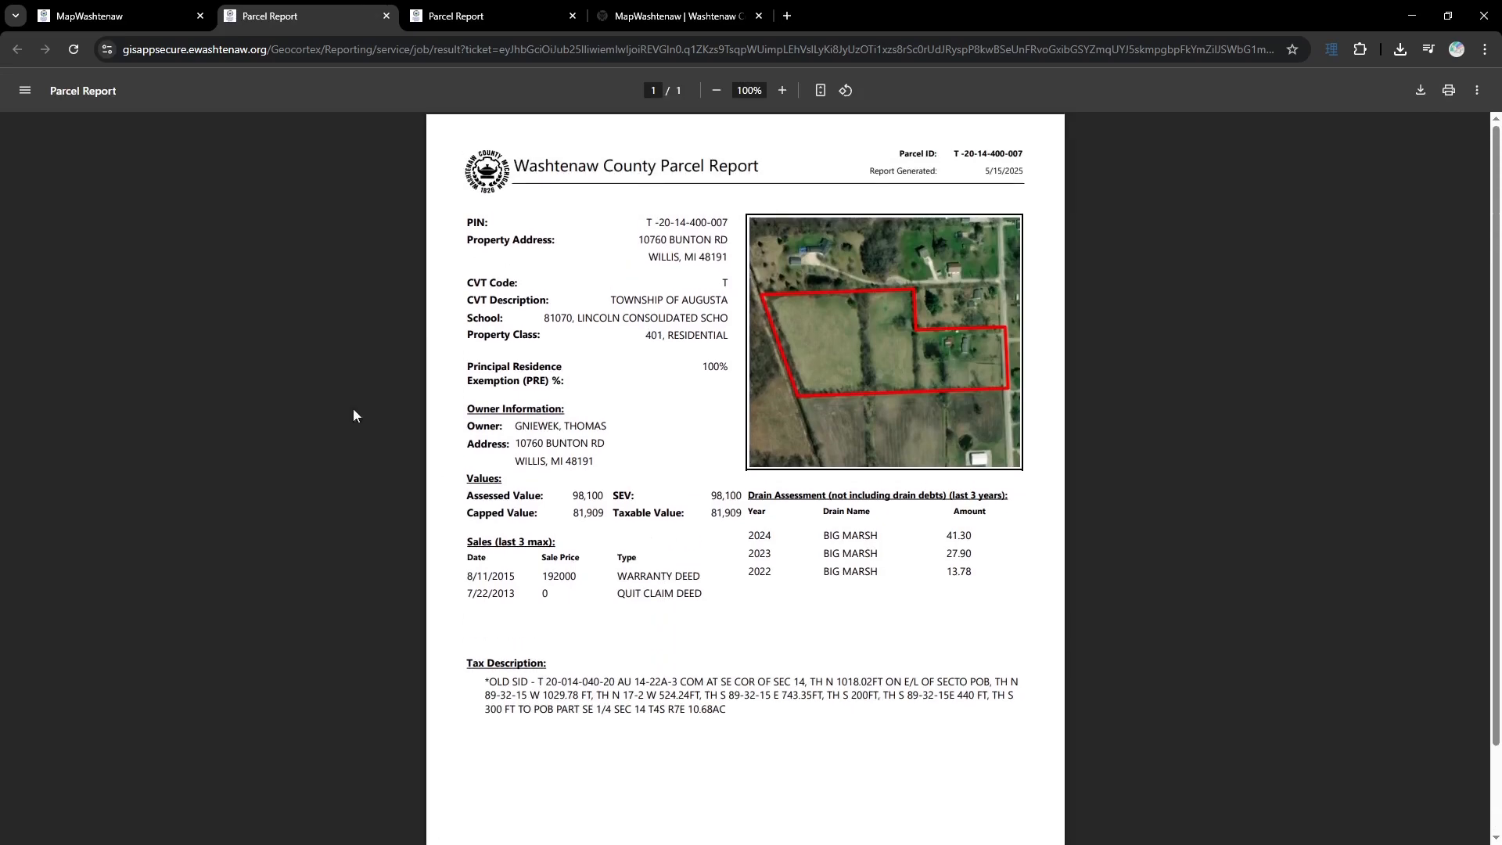
pyautogui.click(145, 24)
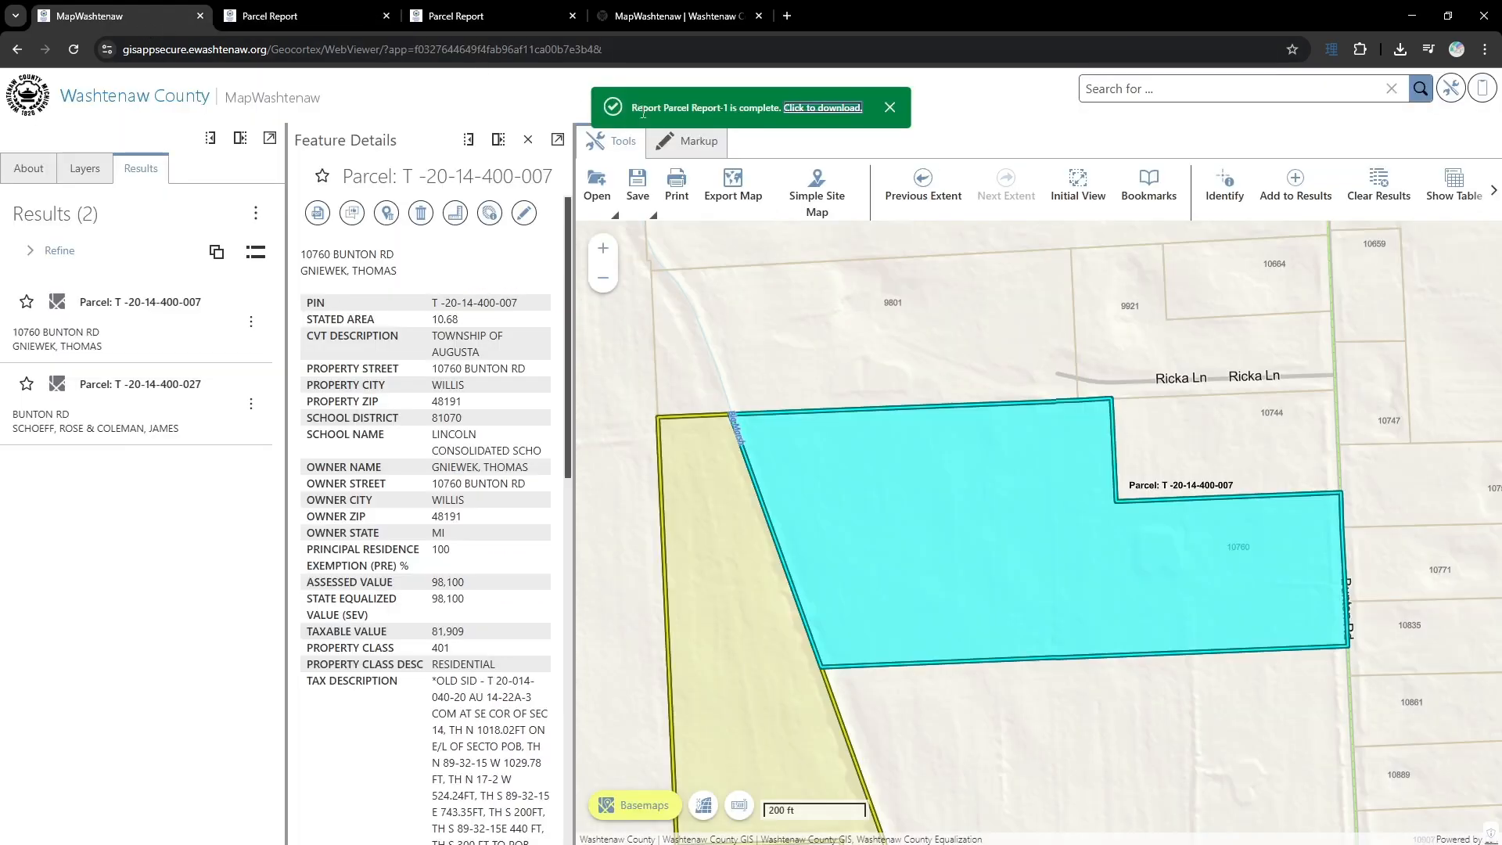
pyautogui.click(892, 108)
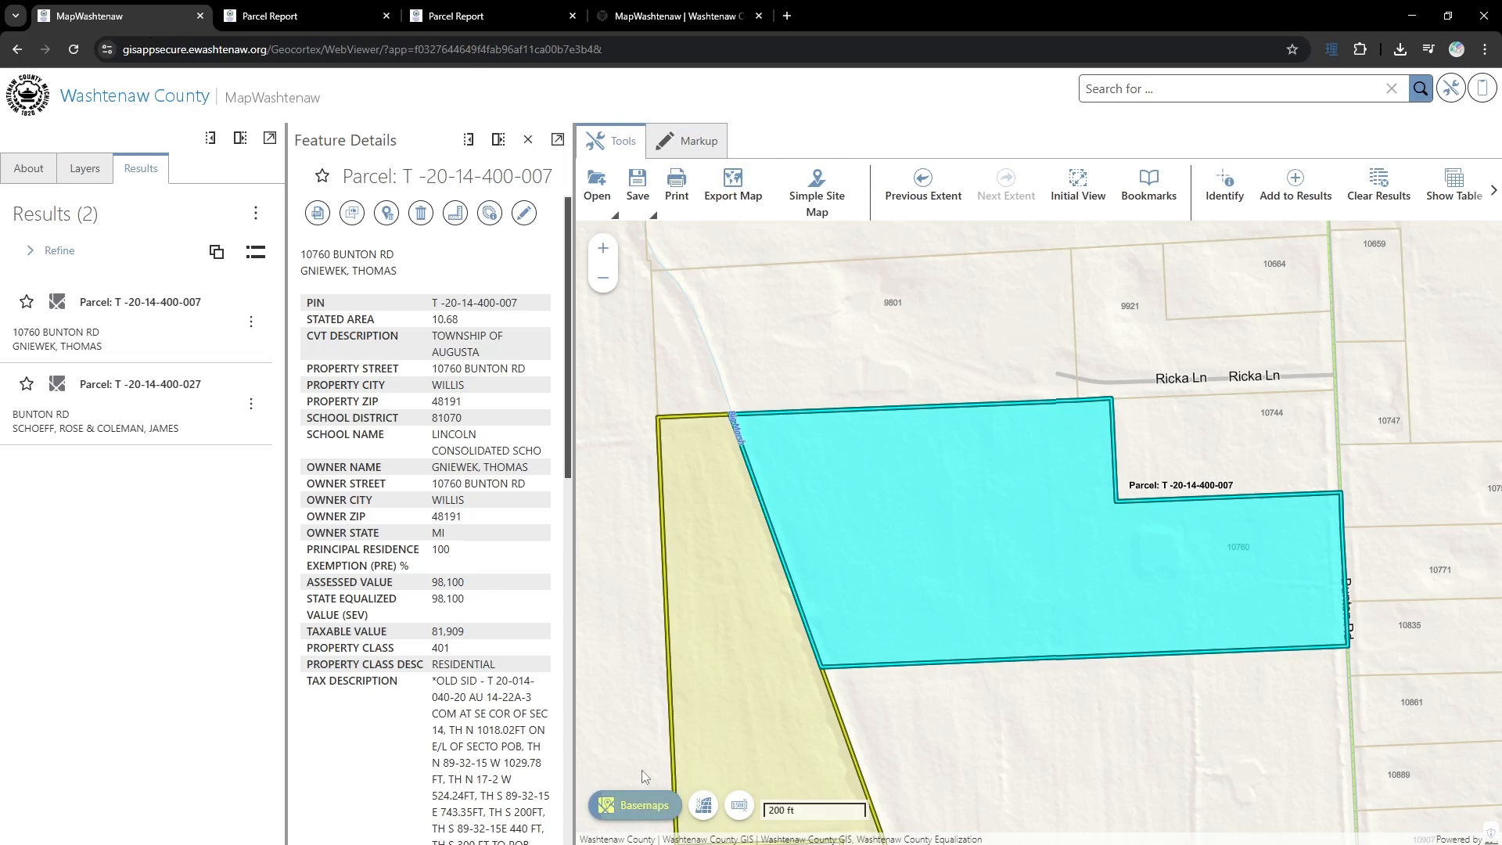
# - Switch the basemap to the March 2024 imagery and clear the highlighted parcel results from the map
pyautogui.click(636, 805)
pyautogui.click(120, 453)
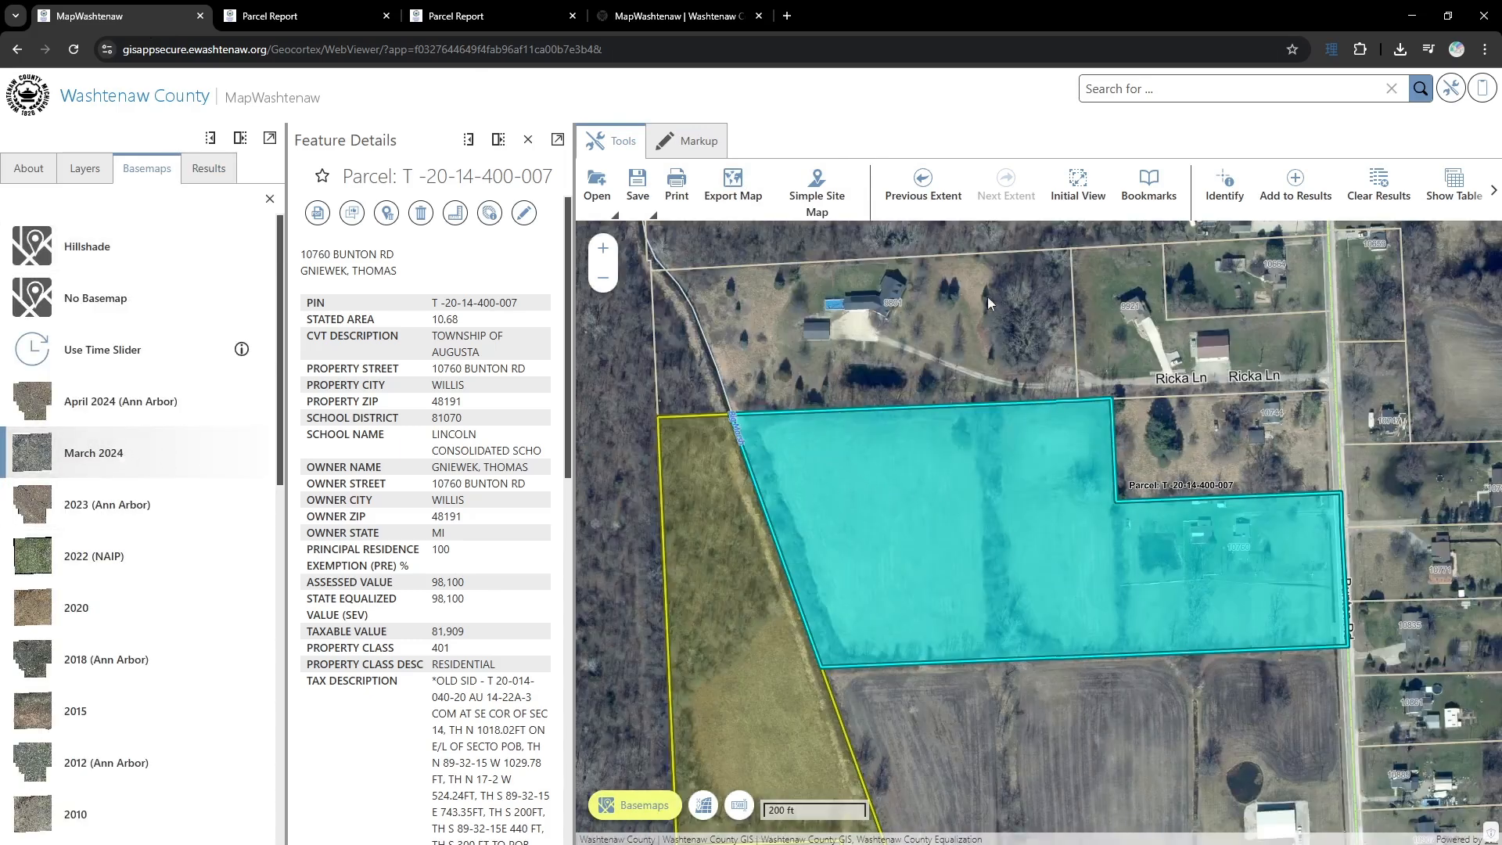
pyautogui.click(1381, 192)
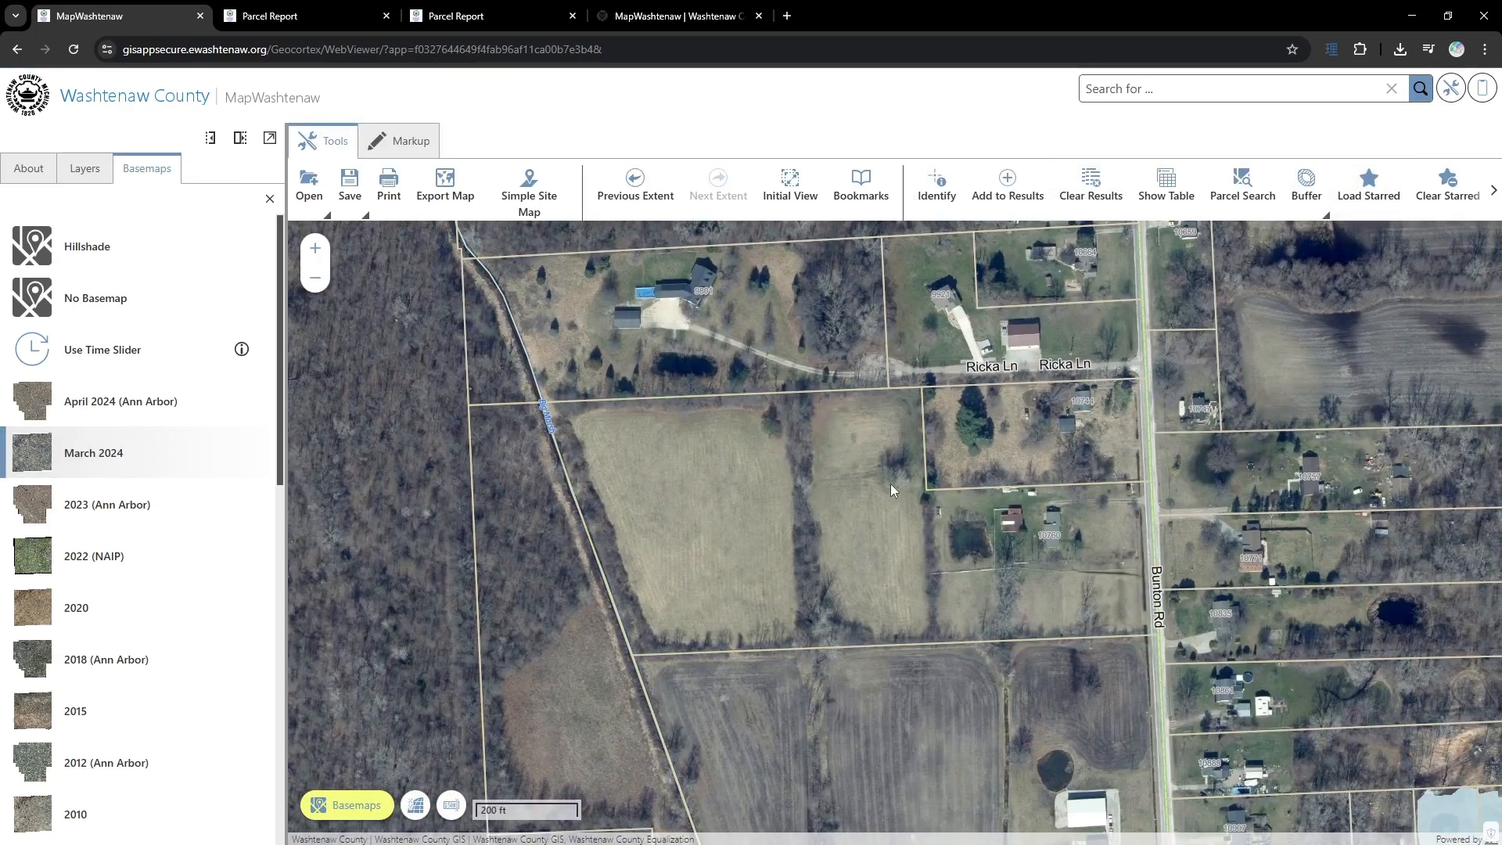
# - Export the current map view as a JPG file named test without georeferencing, then view the downloaded image and close it
pyautogui.click(444, 199)
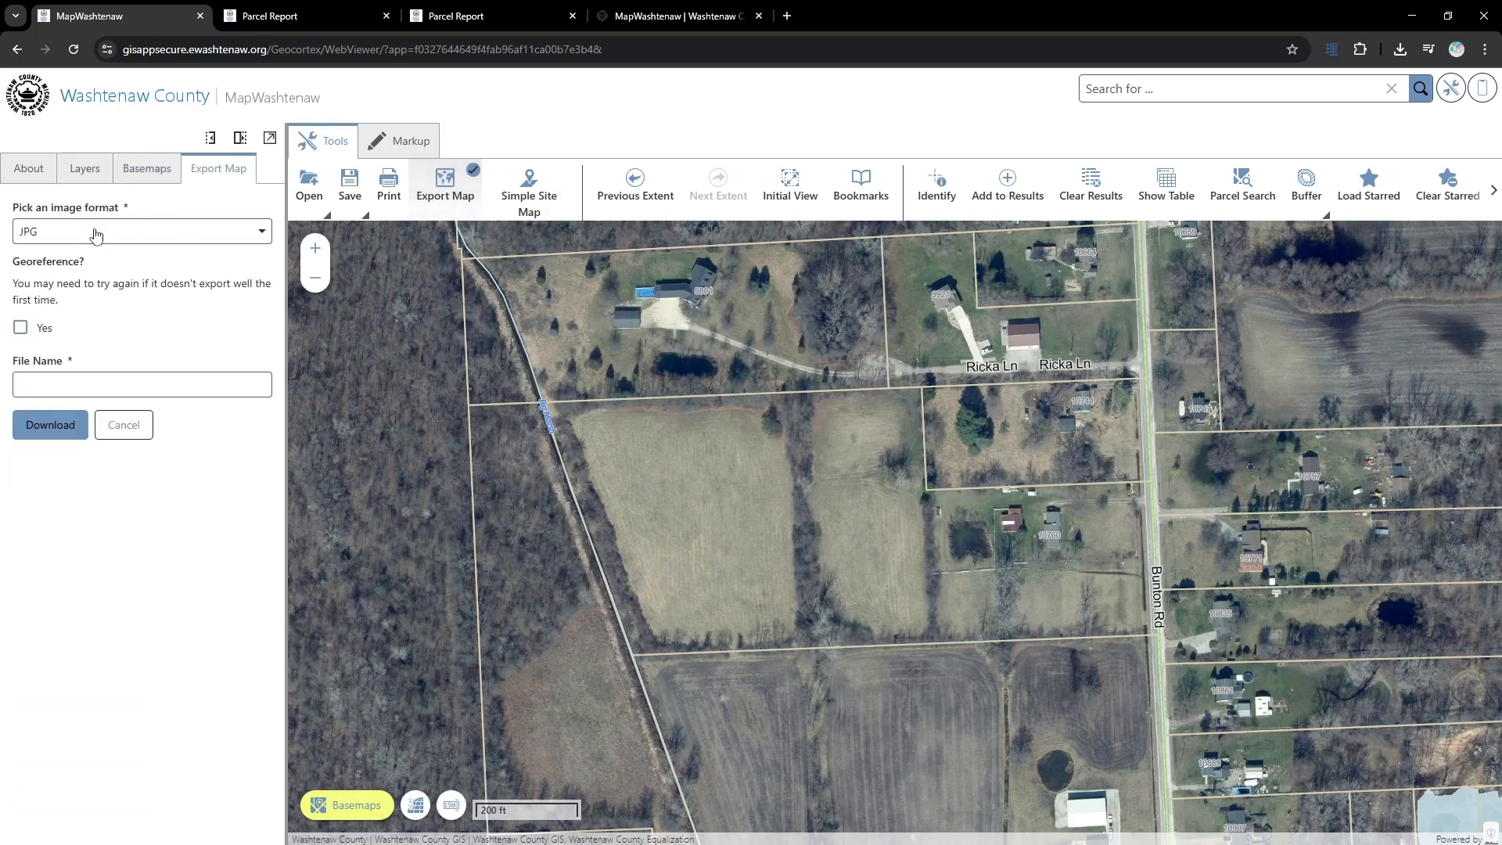
pyautogui.click(96, 233)
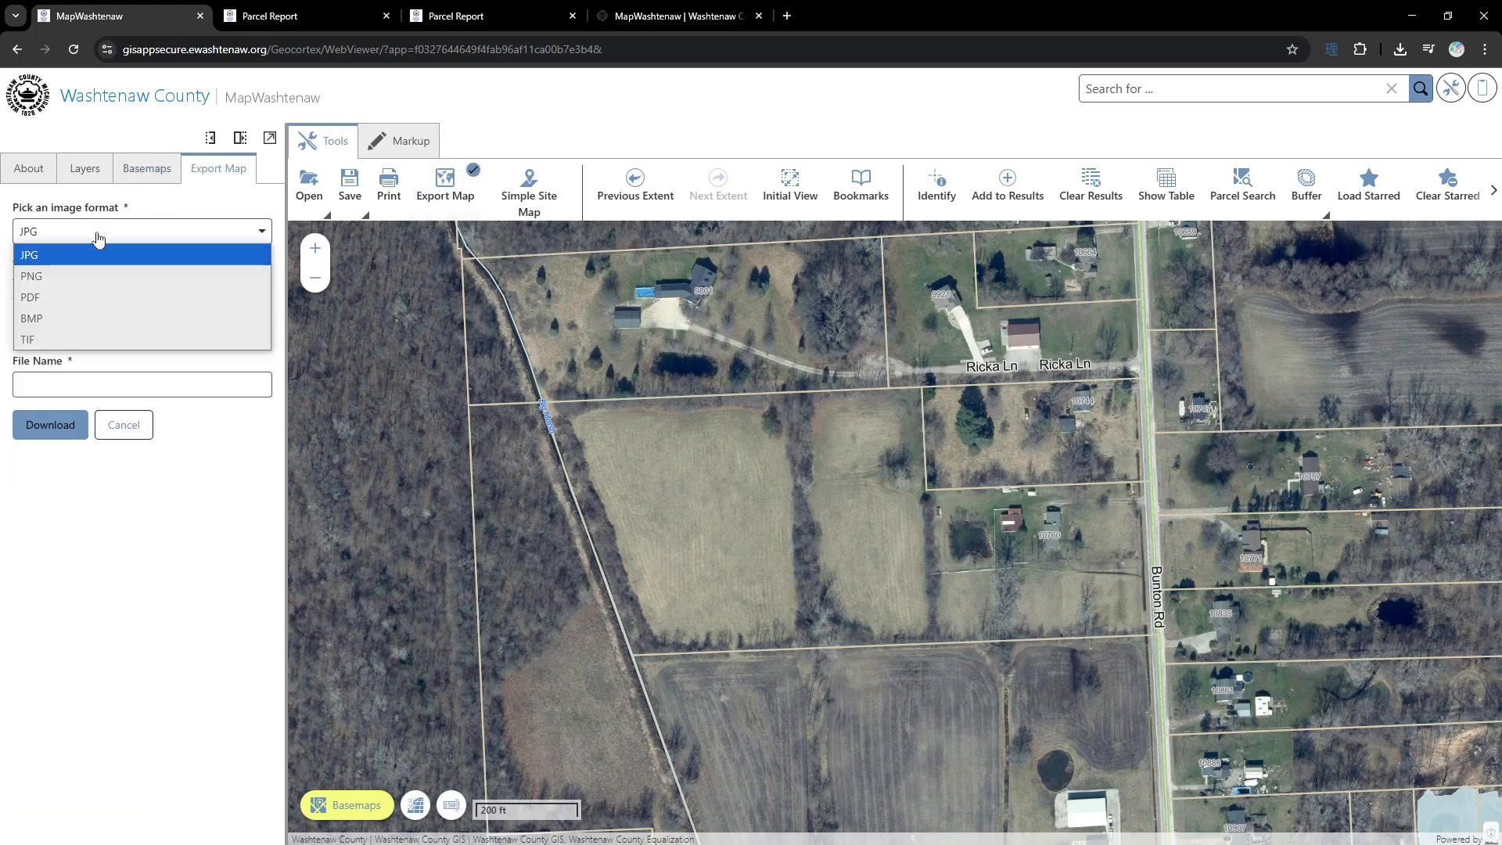
pyautogui.click(170, 207)
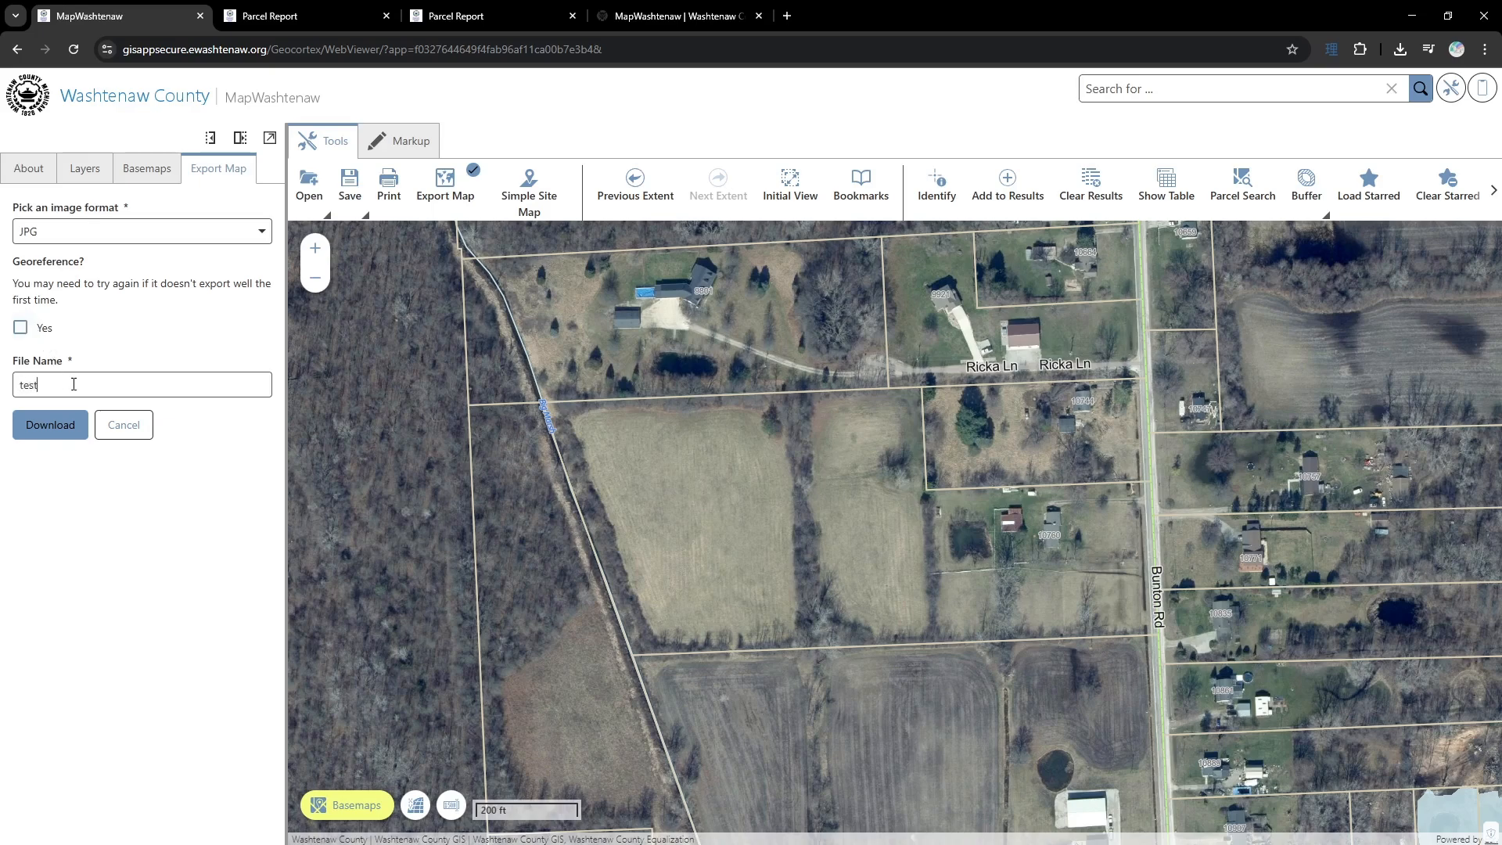
pyautogui.click(48, 425)
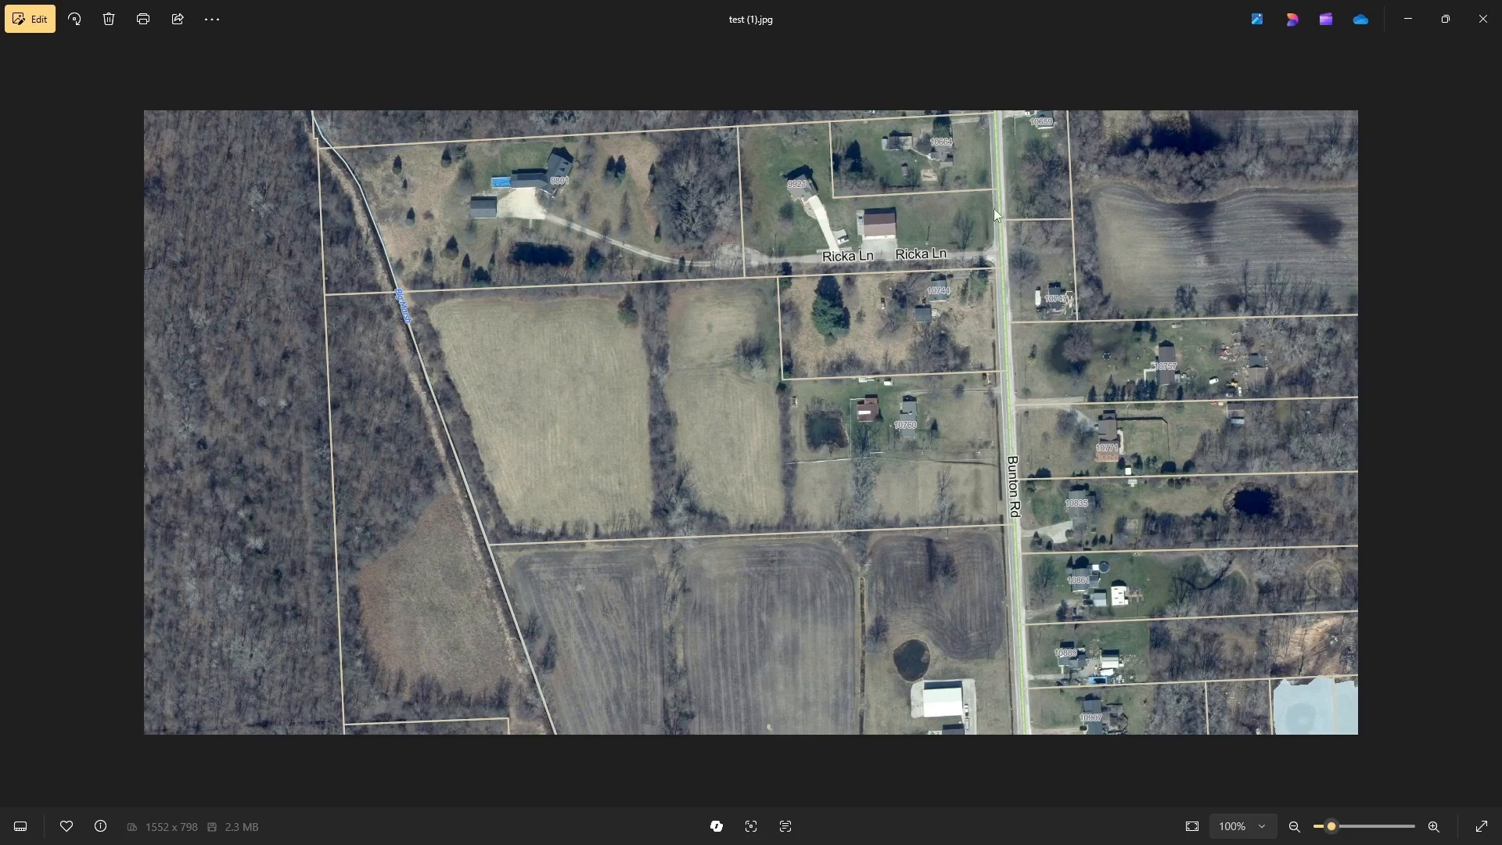
pyautogui.click(1484, 26)
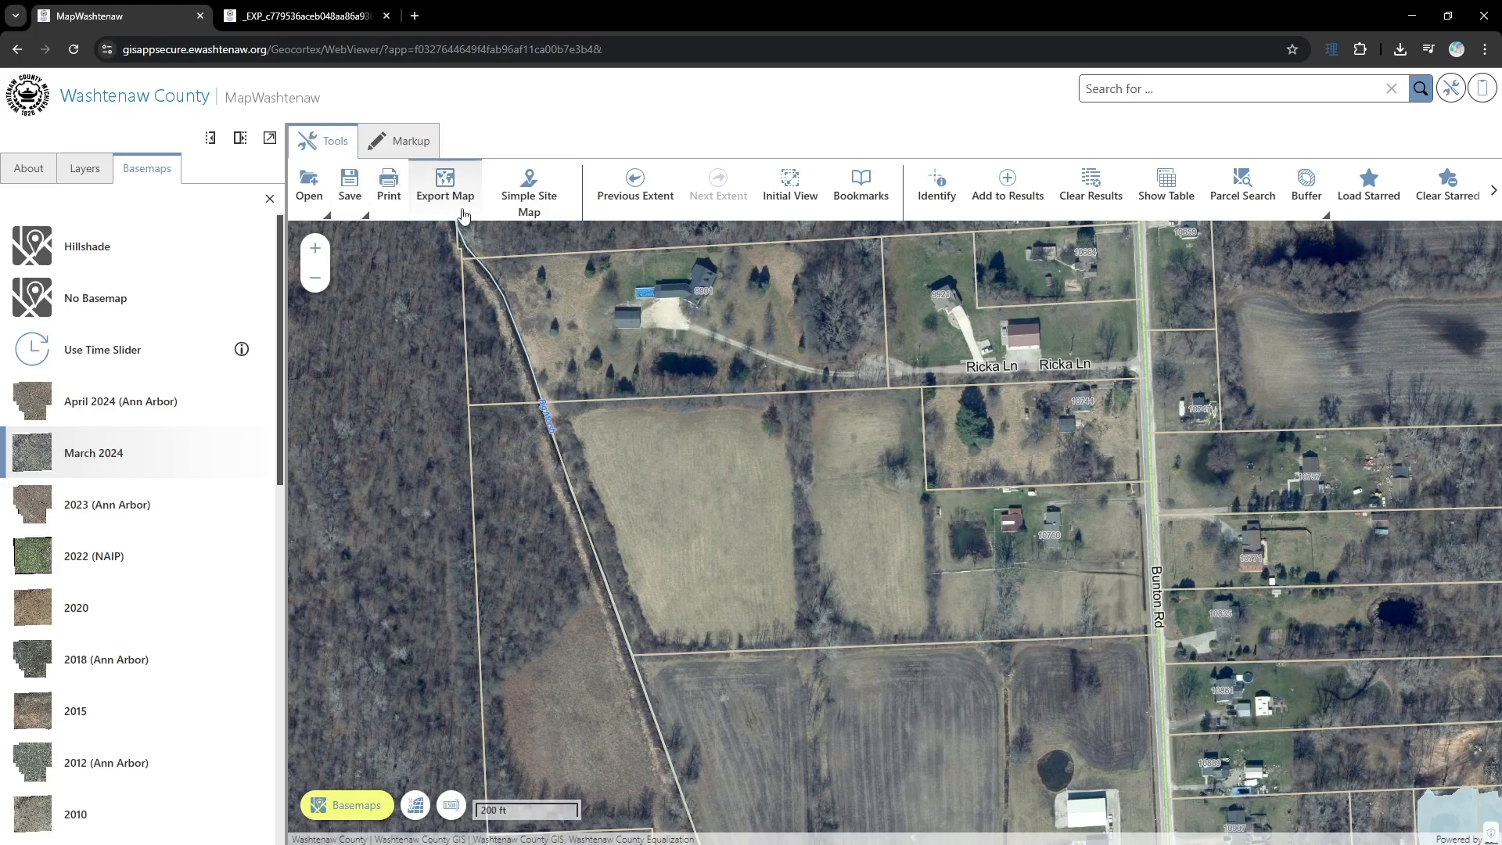
# - Examine the printed map PDF with the whole page fitted in view, then return to the map
pyautogui.click(325, 16)
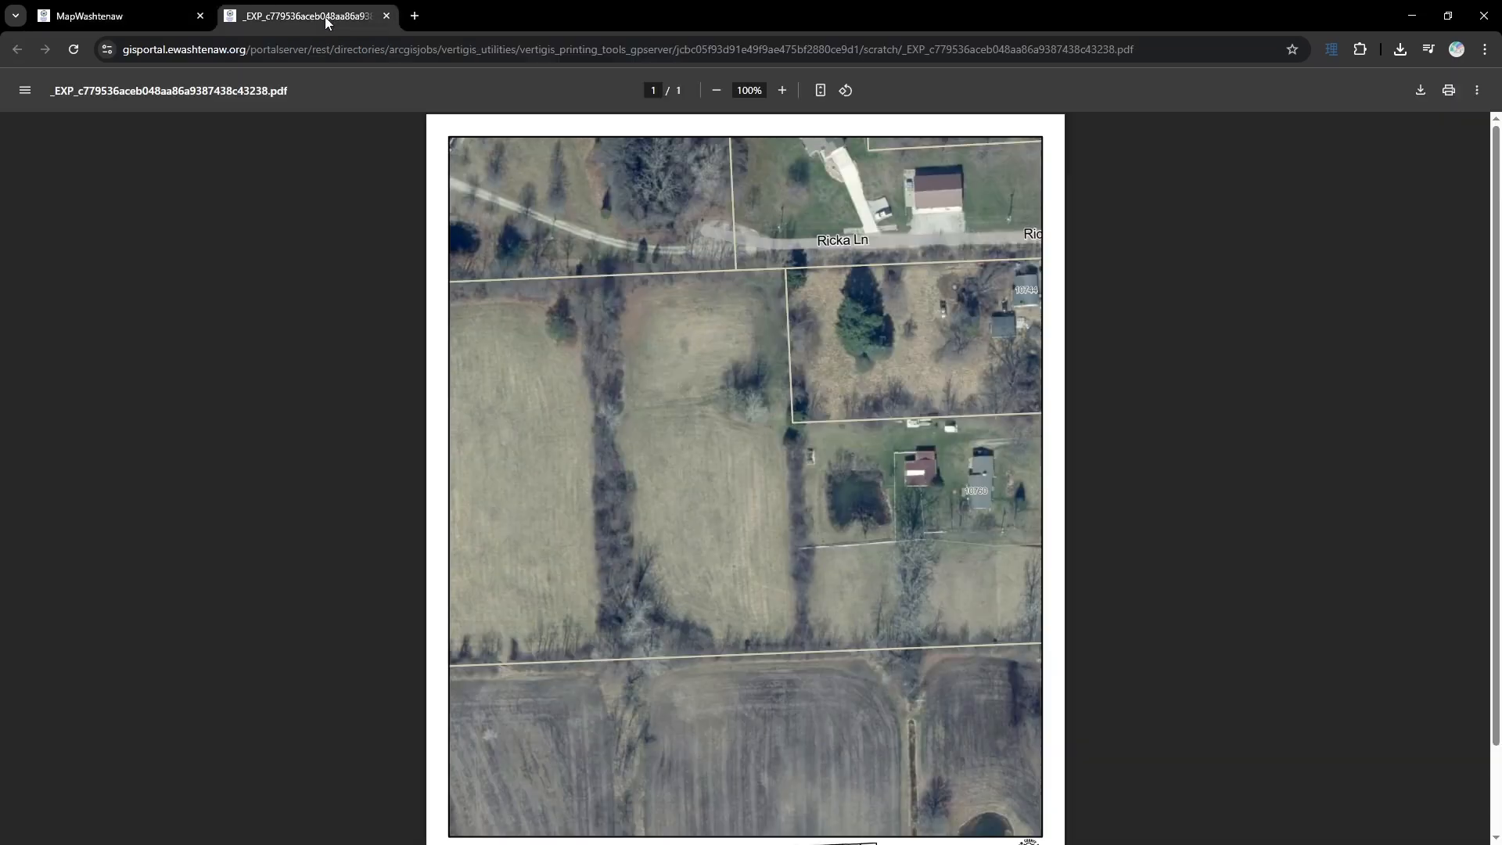
pyautogui.click(822, 91)
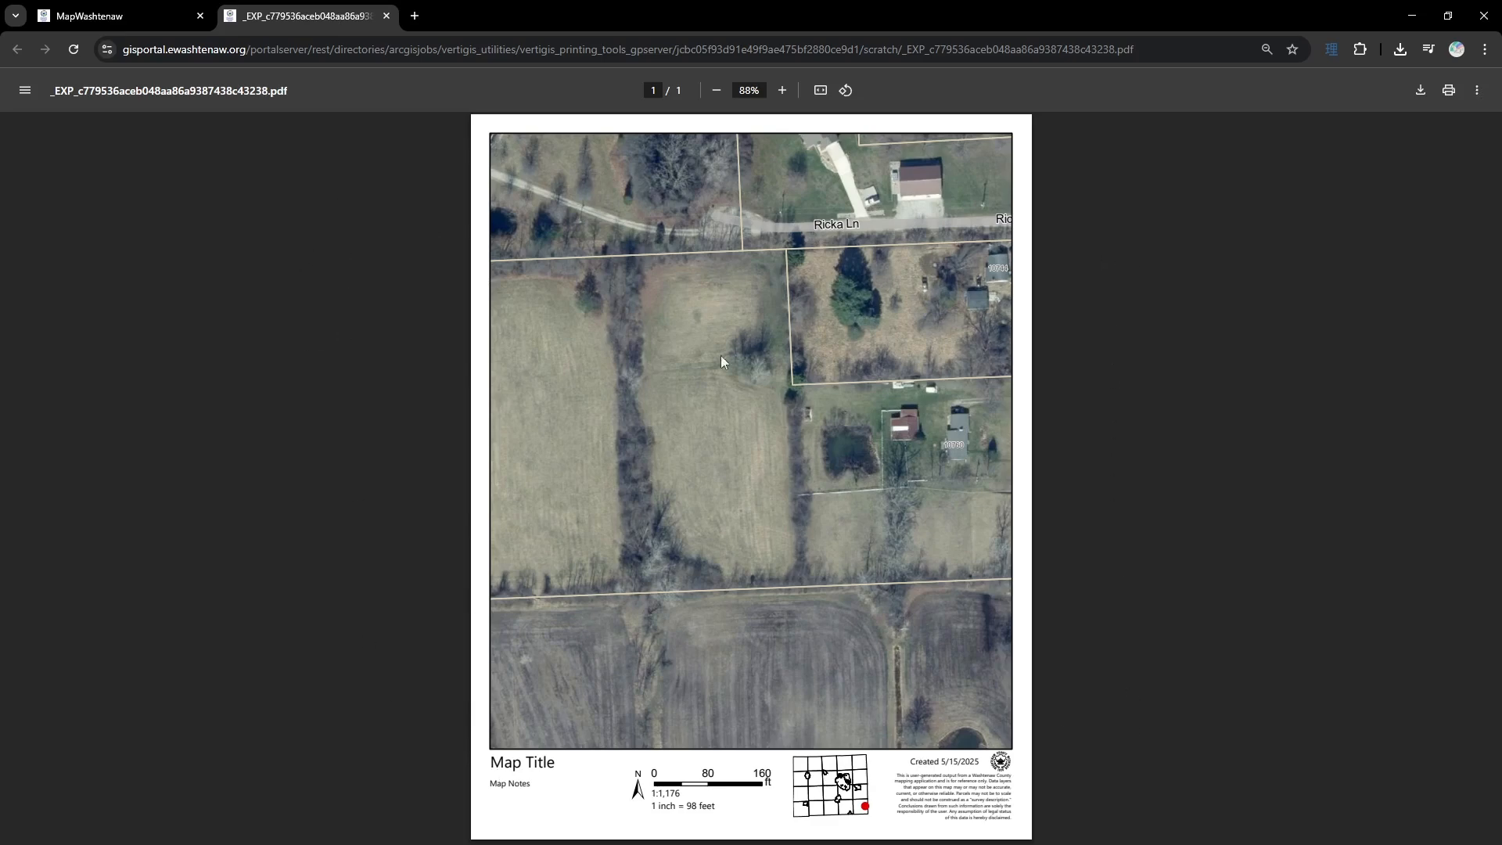
pyautogui.click(113, 19)
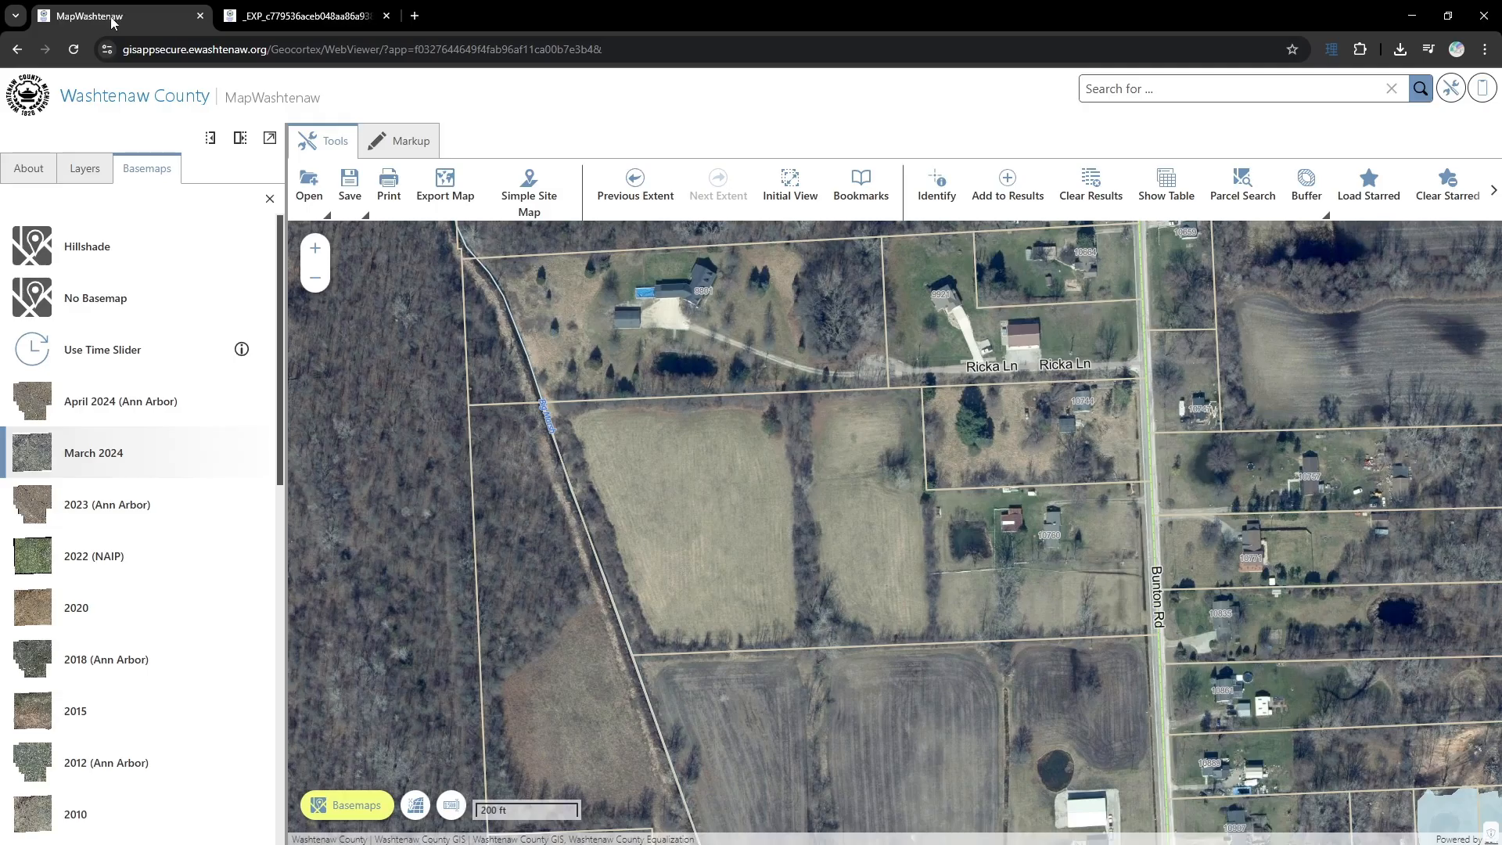
# - Set up a single-page map print covering the parcels along Bunton Rd around Ricka Ln, using the Landscape 8.5x11 layout
pyautogui.click(391, 205)
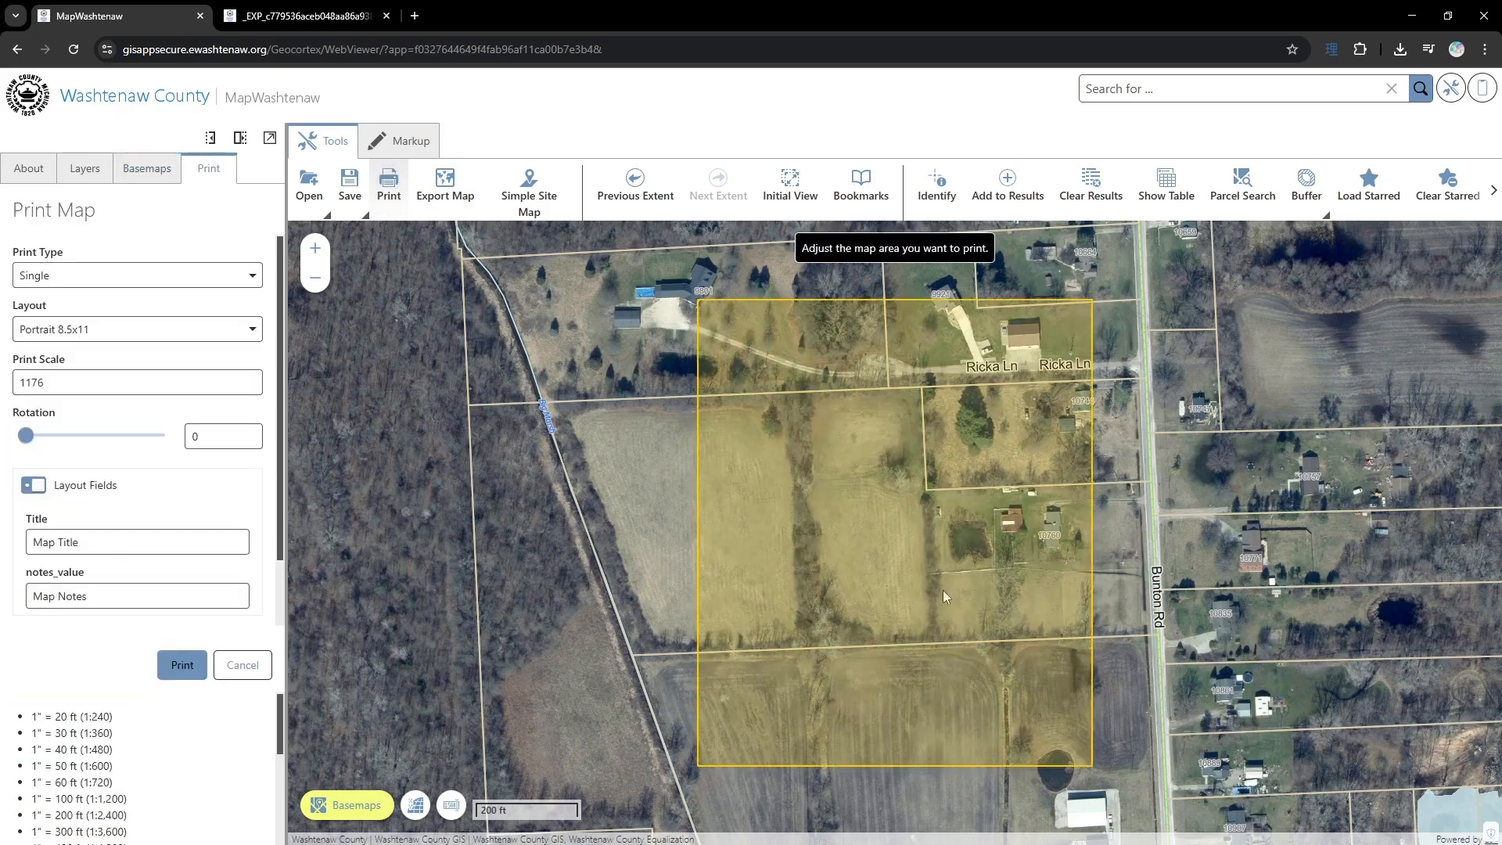
pyautogui.moveTo(942, 590); pyautogui.dragTo(809, 636)
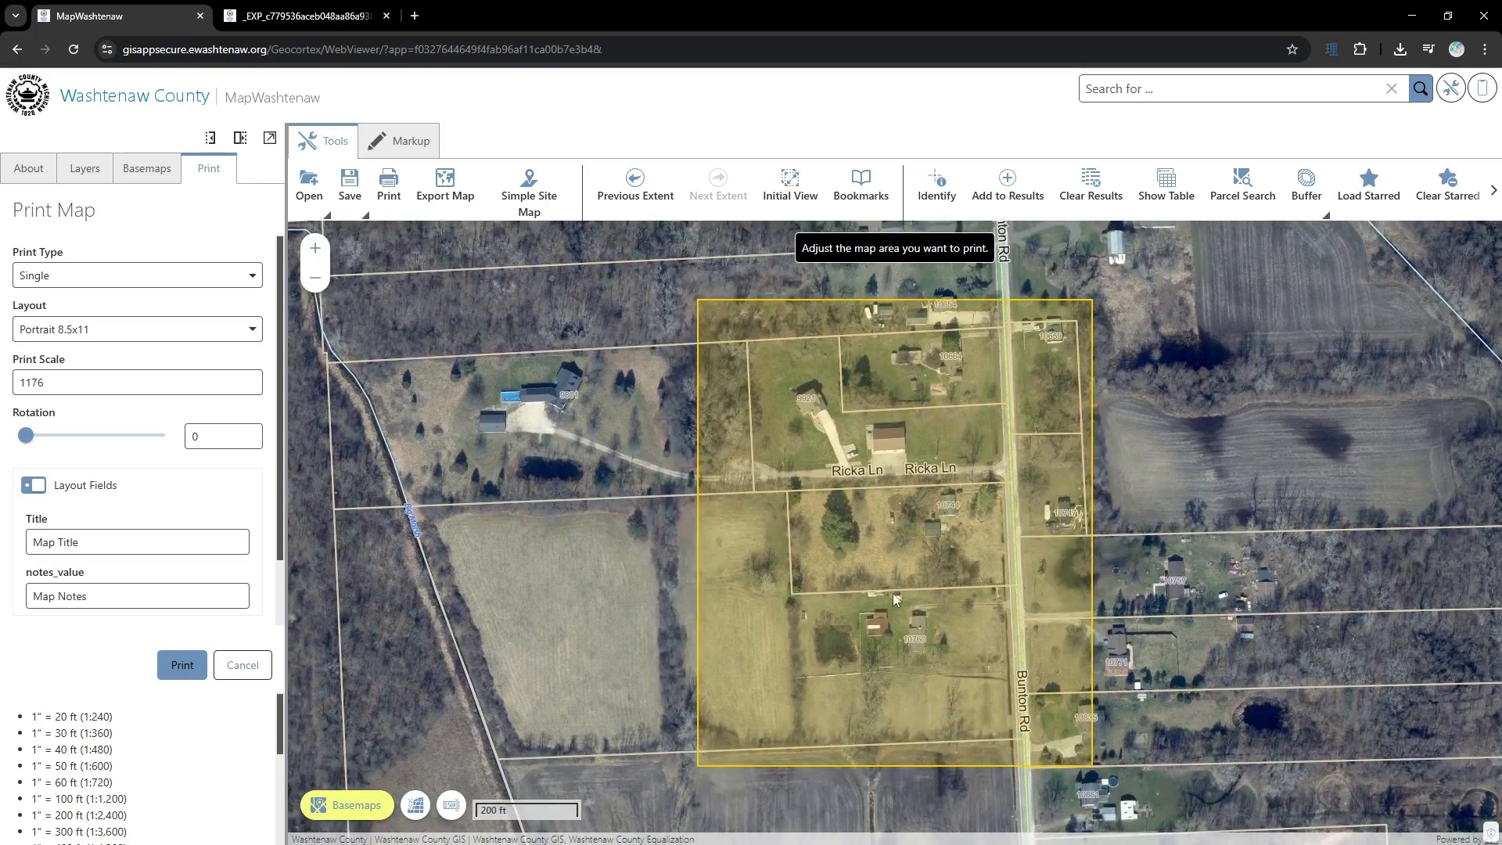
pyautogui.moveTo(893, 593); pyautogui.dragTo(881, 585)
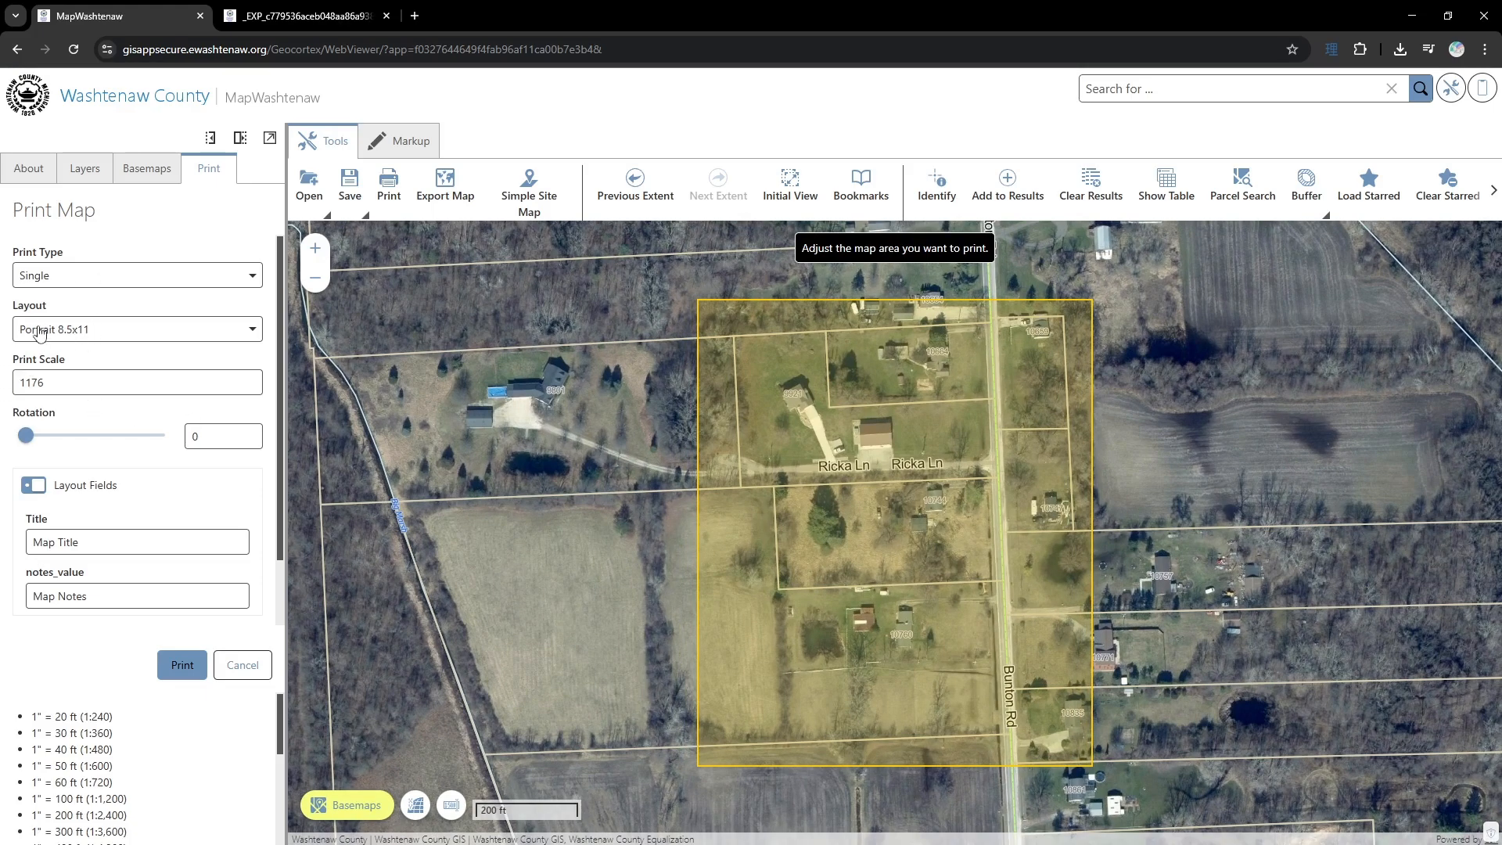
pyautogui.click(109, 338)
pyautogui.click(96, 389)
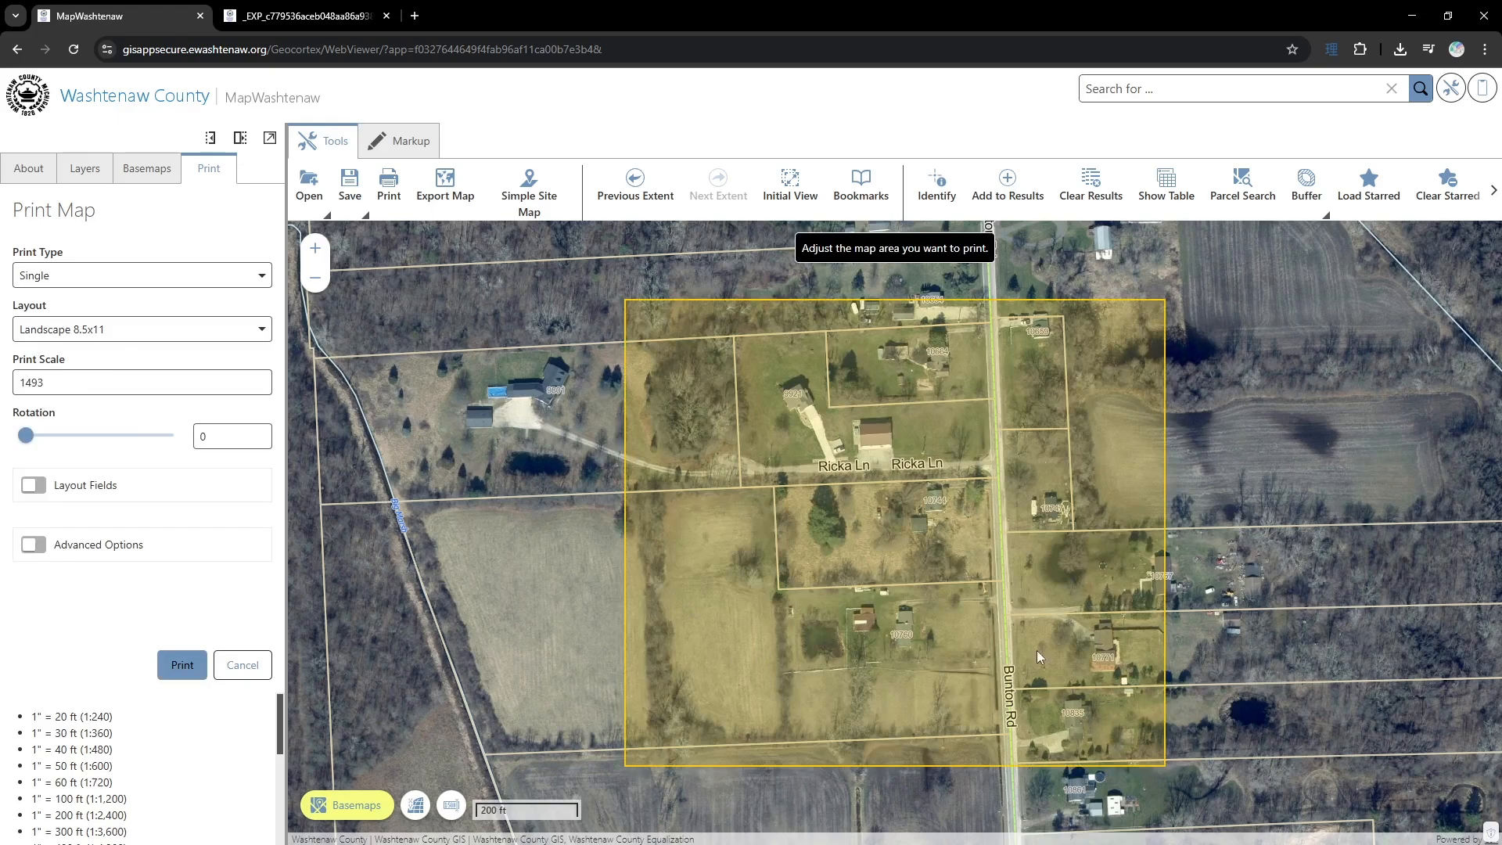
# - Enable the layout fields, title the map "This is a title" with a note beginning "here are some", and print and open the PDF
pyautogui.click(43, 491)
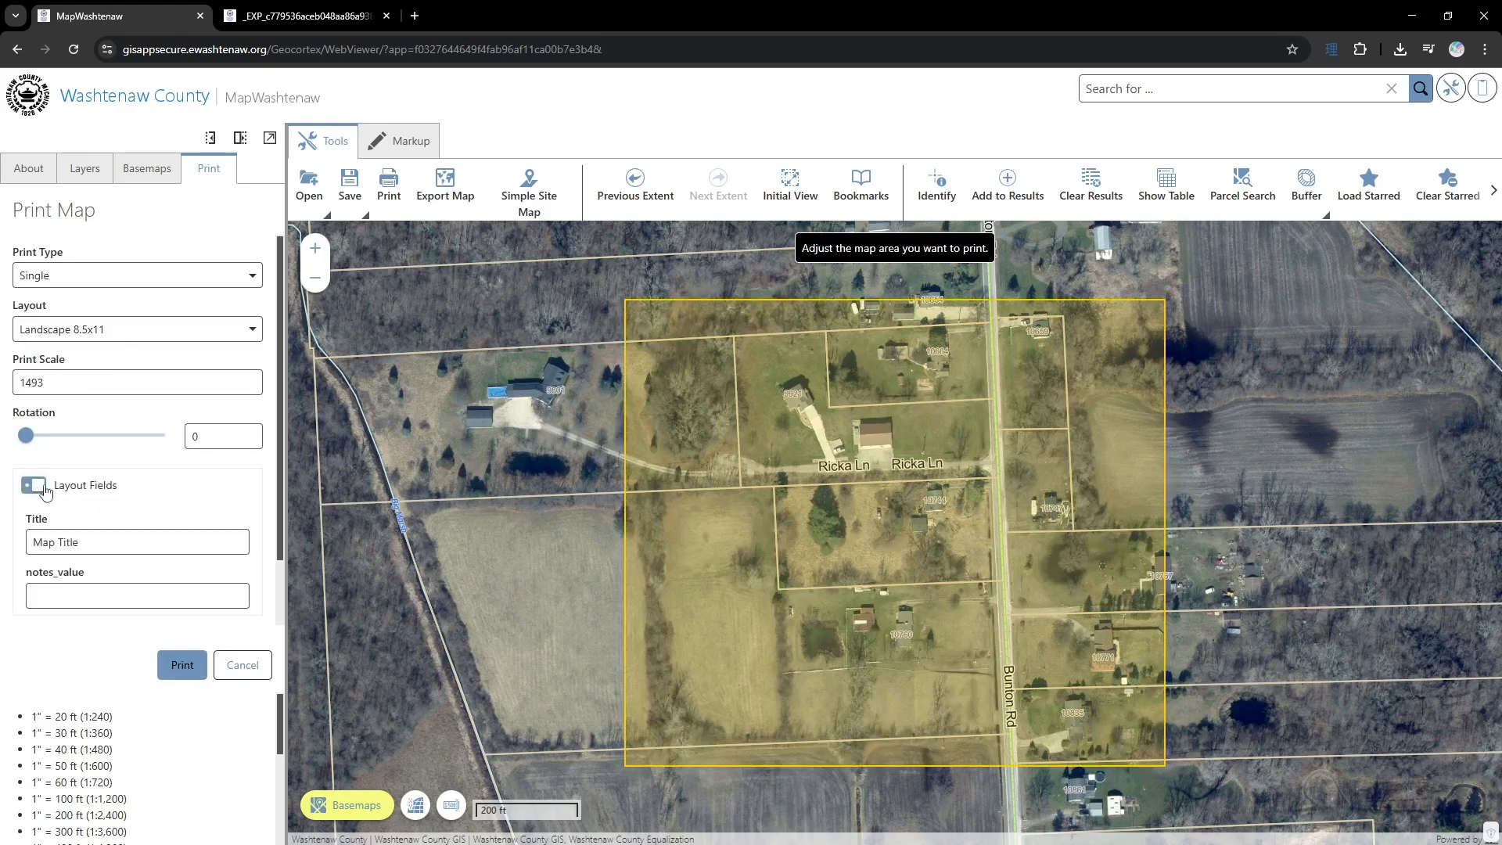
pyautogui.scroll(-1, 56, 491)
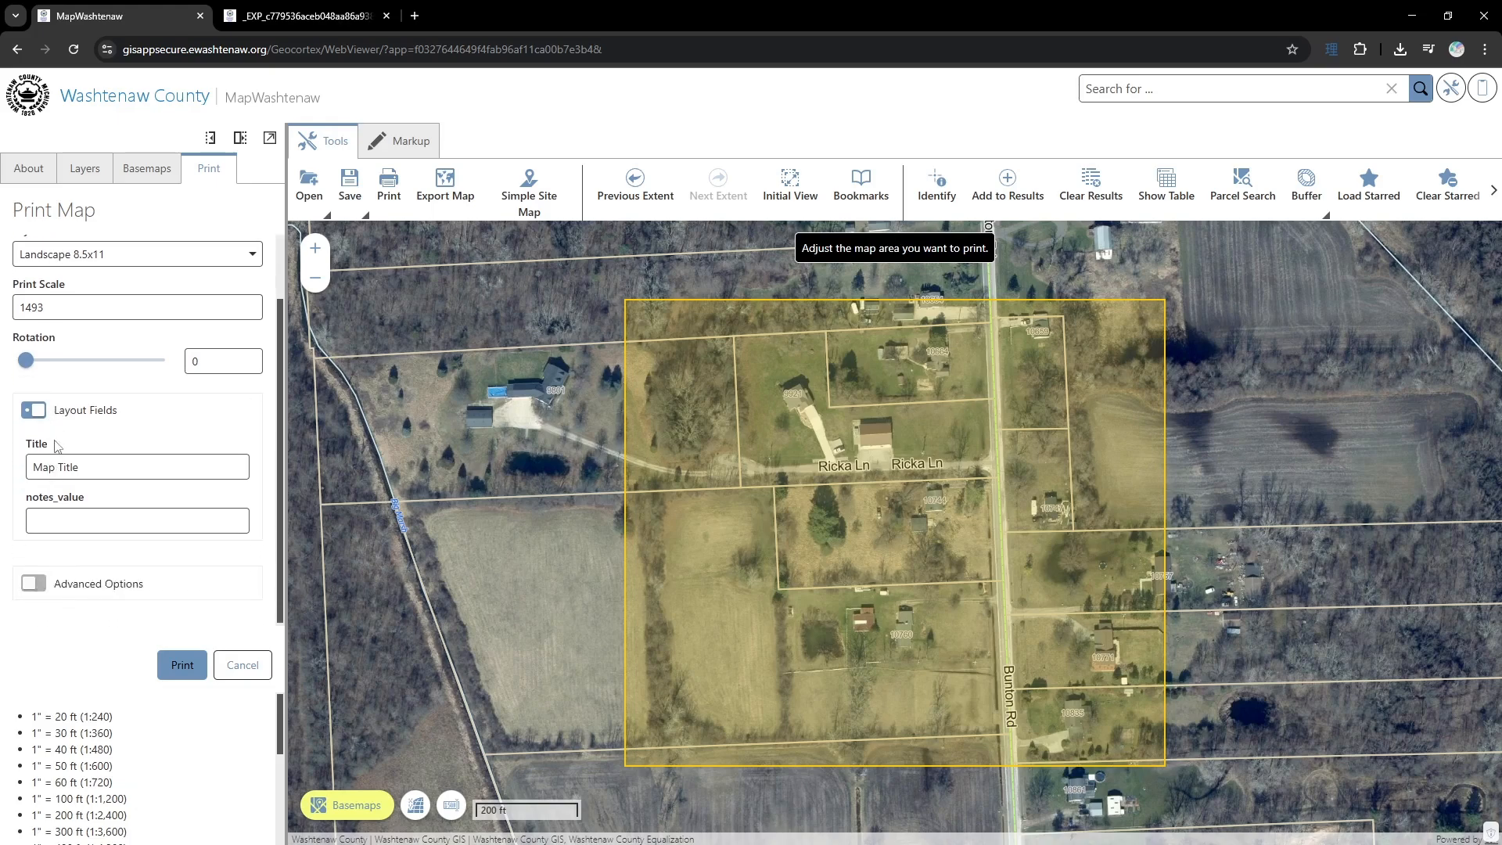
pyautogui.hotkey('ctrl', 'a')
pyautogui.write('T')
pyautogui.press('Tab')
pyautogui.write('here are ')
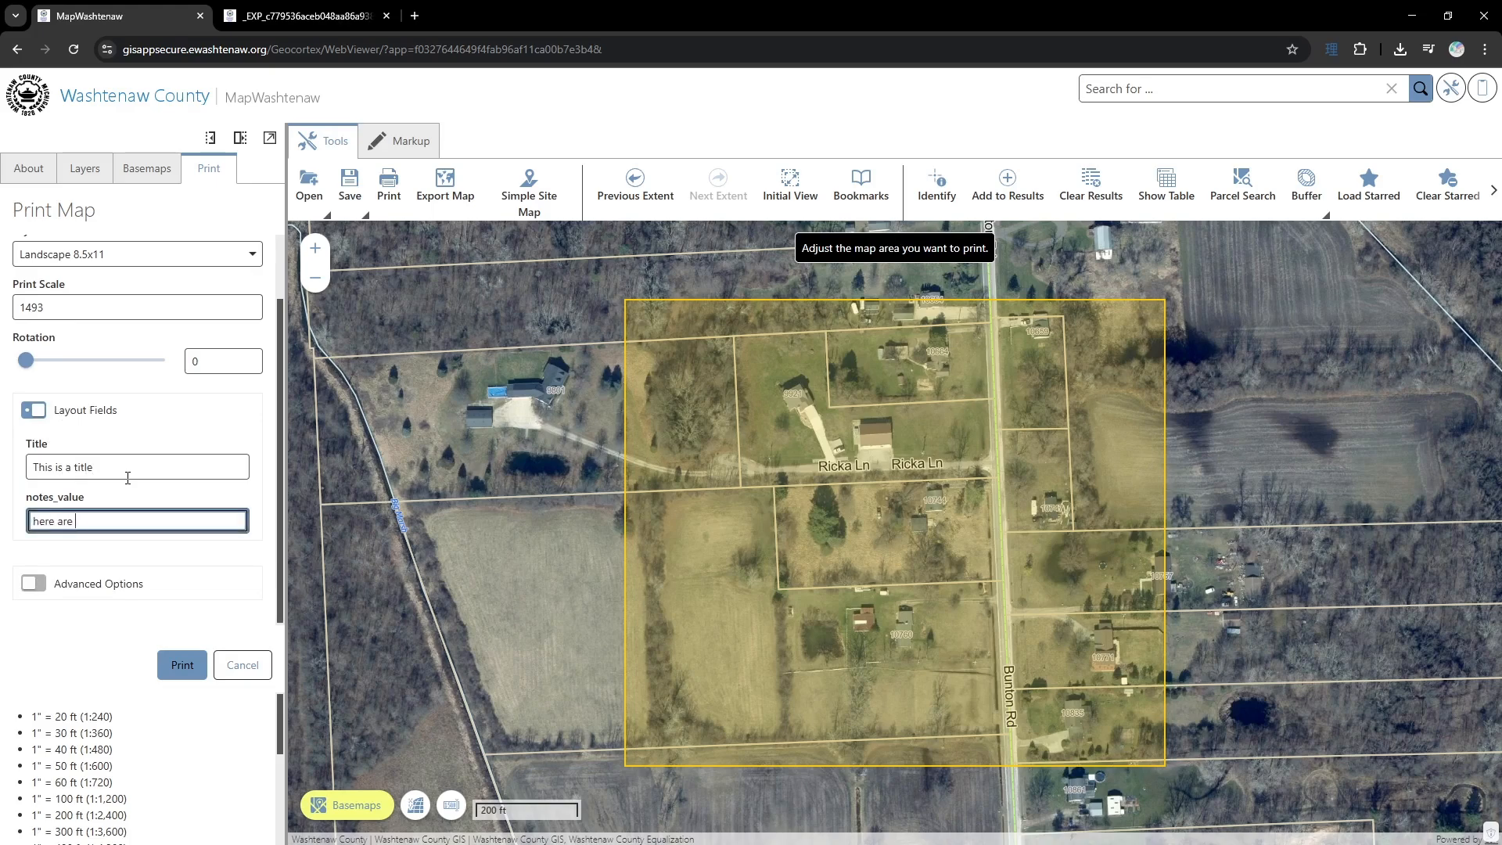
pyautogui.write('some notes')
pyautogui.click(182, 664)
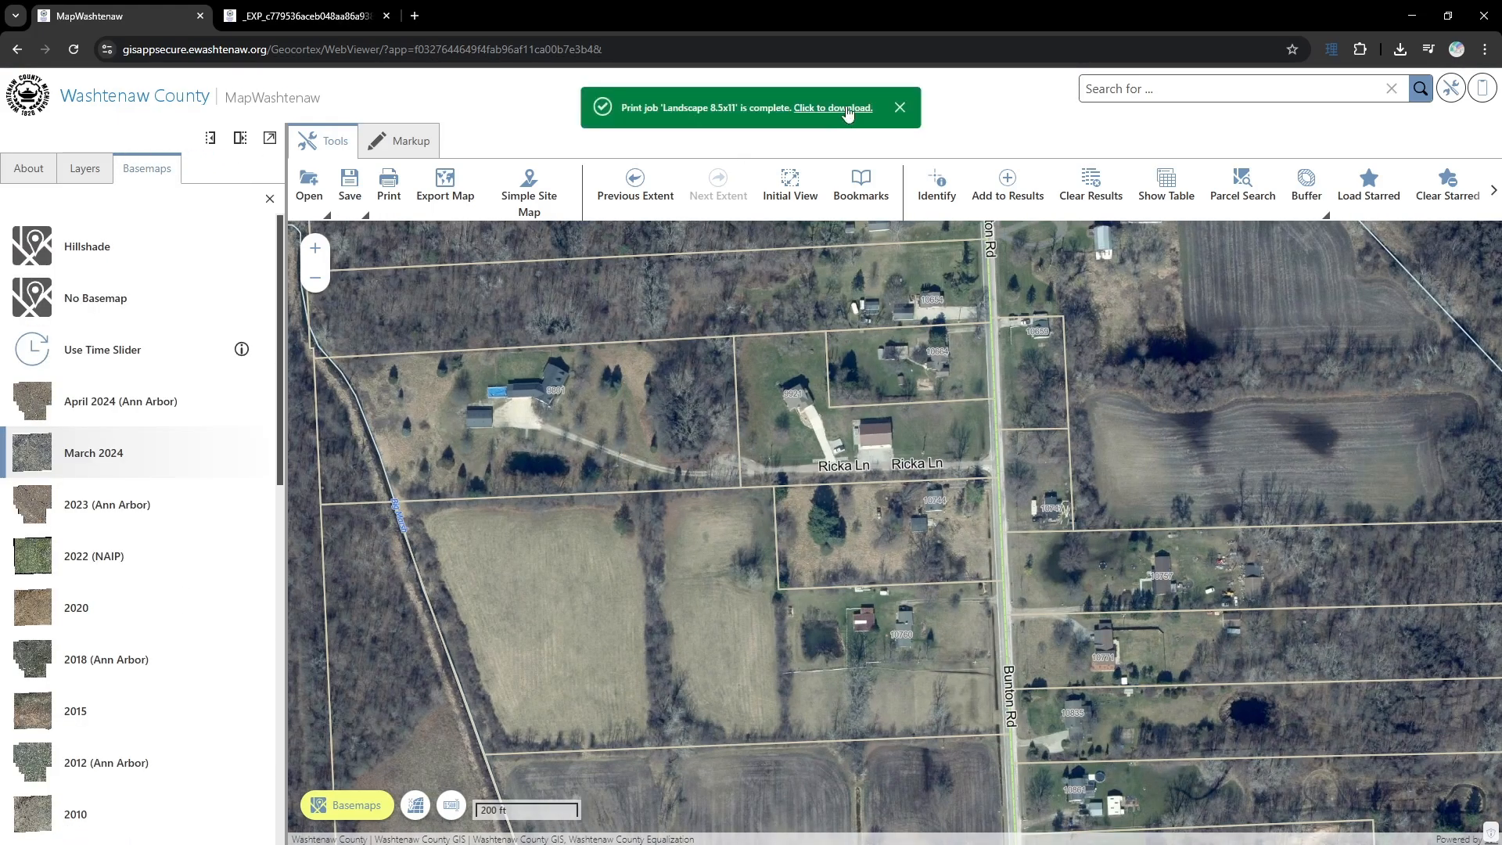
pyautogui.click(846, 107)
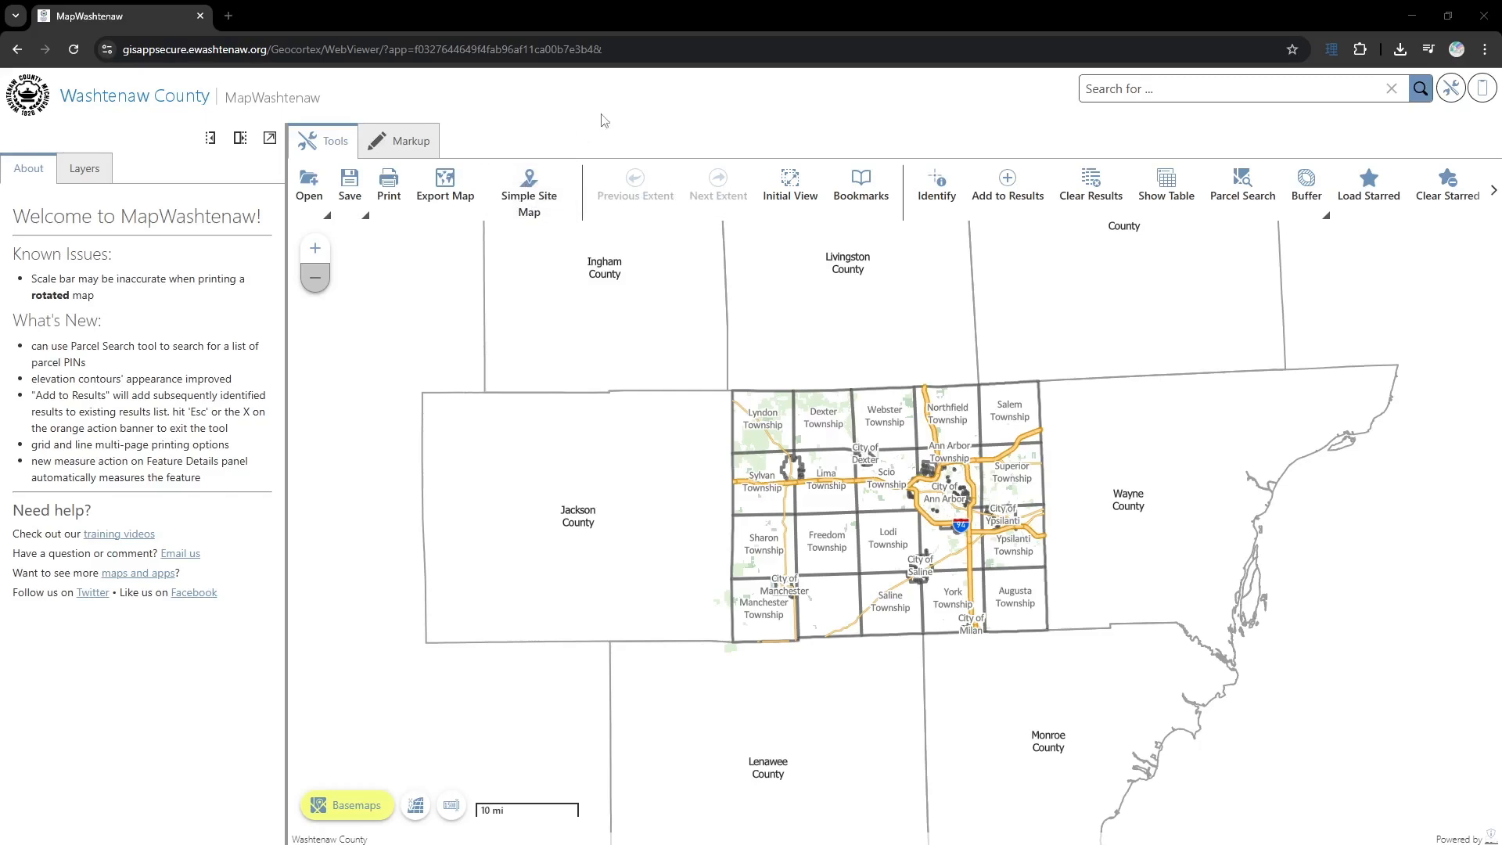
# - Create a simple site map for the three adjoining parcels north of W Liberty Rd by submitting a polygon AOI drawn across them
pyautogui.click(529, 200)
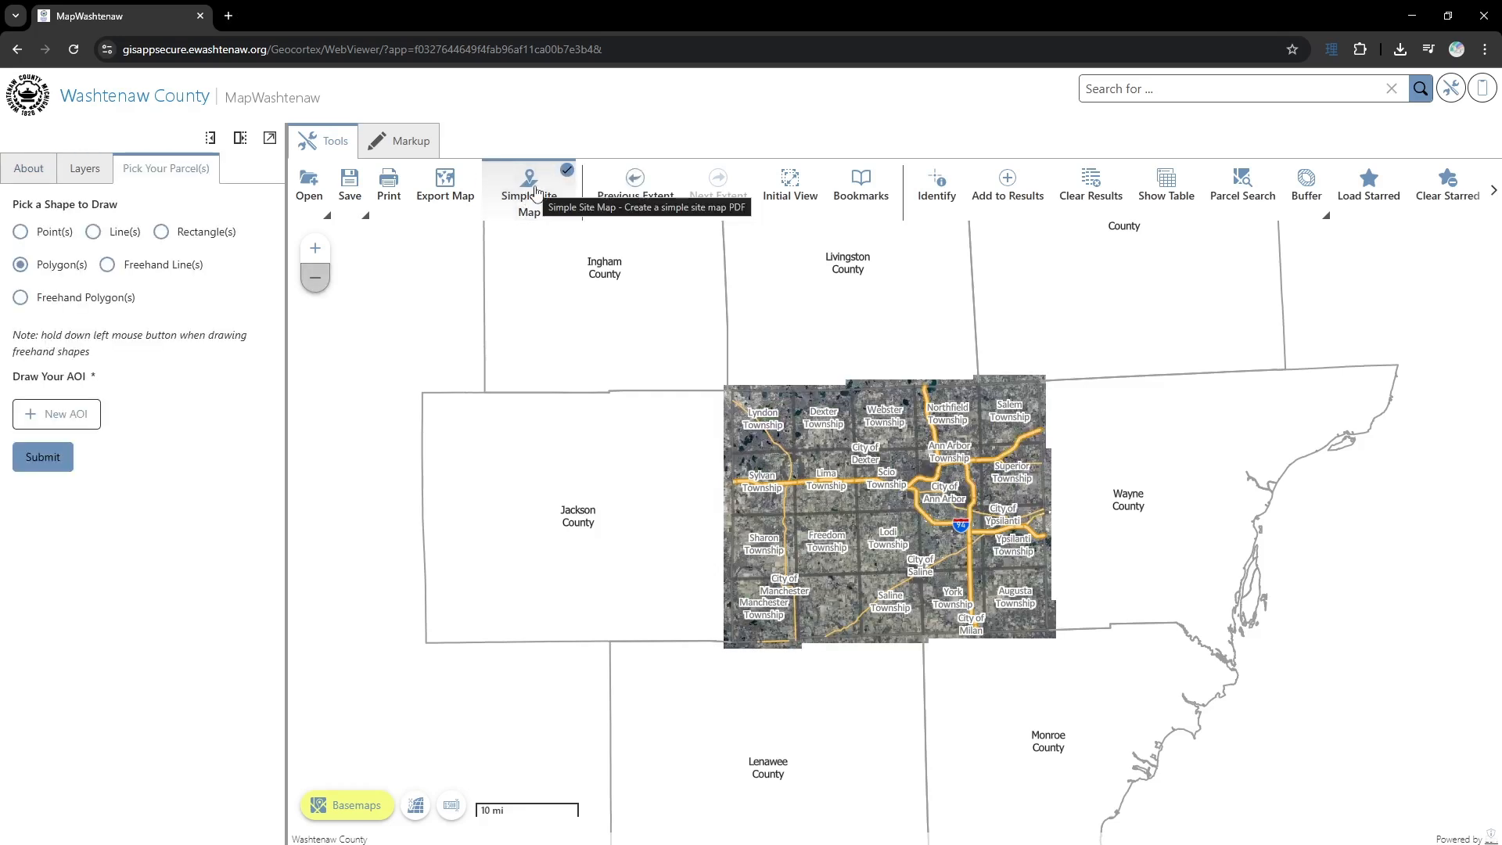
pyautogui.scroll(5, 897, 510)
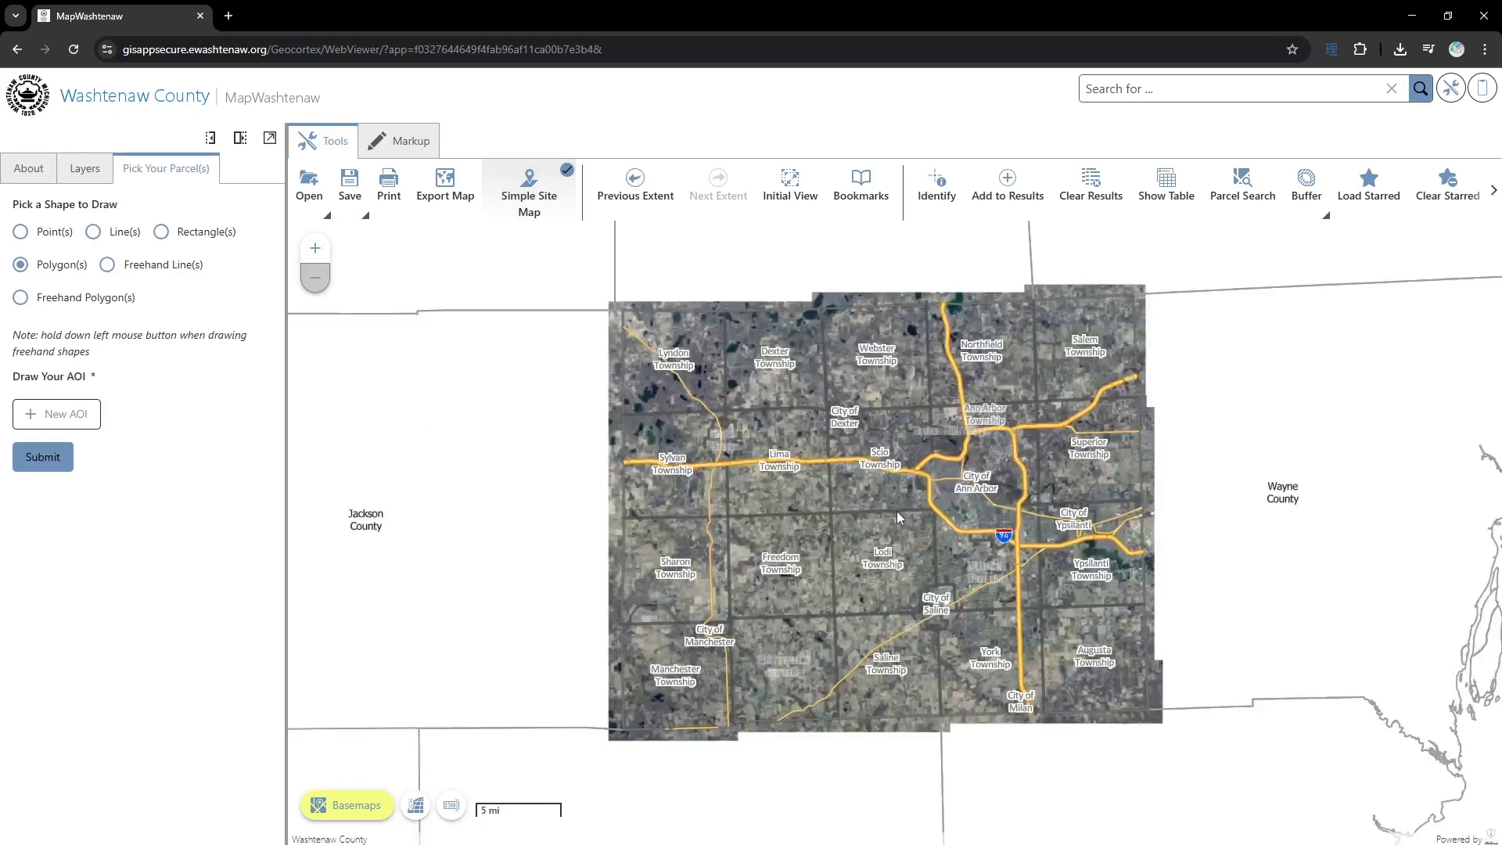
pyautogui.scroll(4, 813, 493)
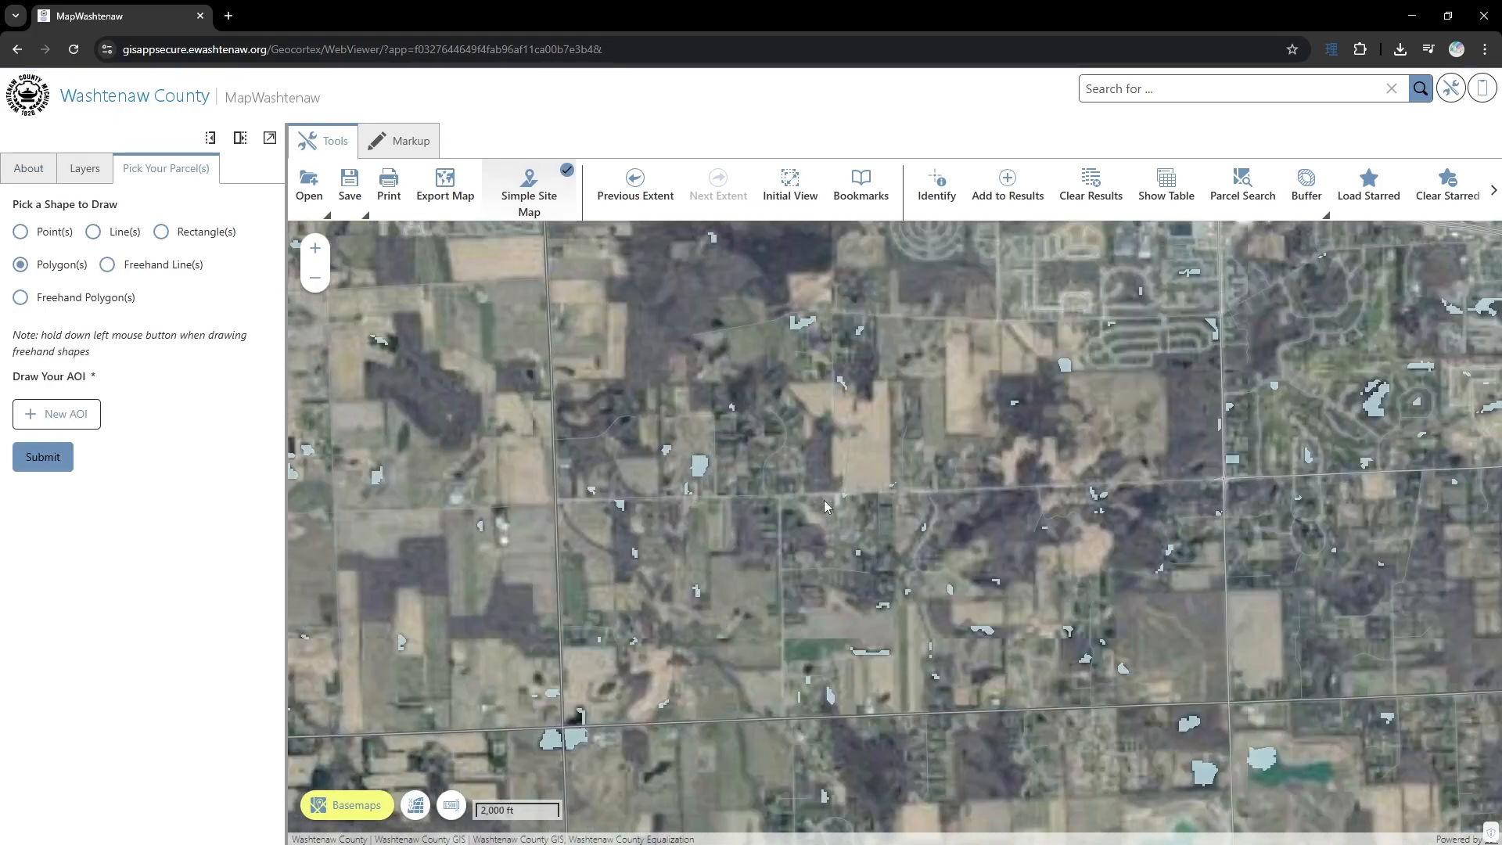
pyautogui.scroll(2, 805, 480)
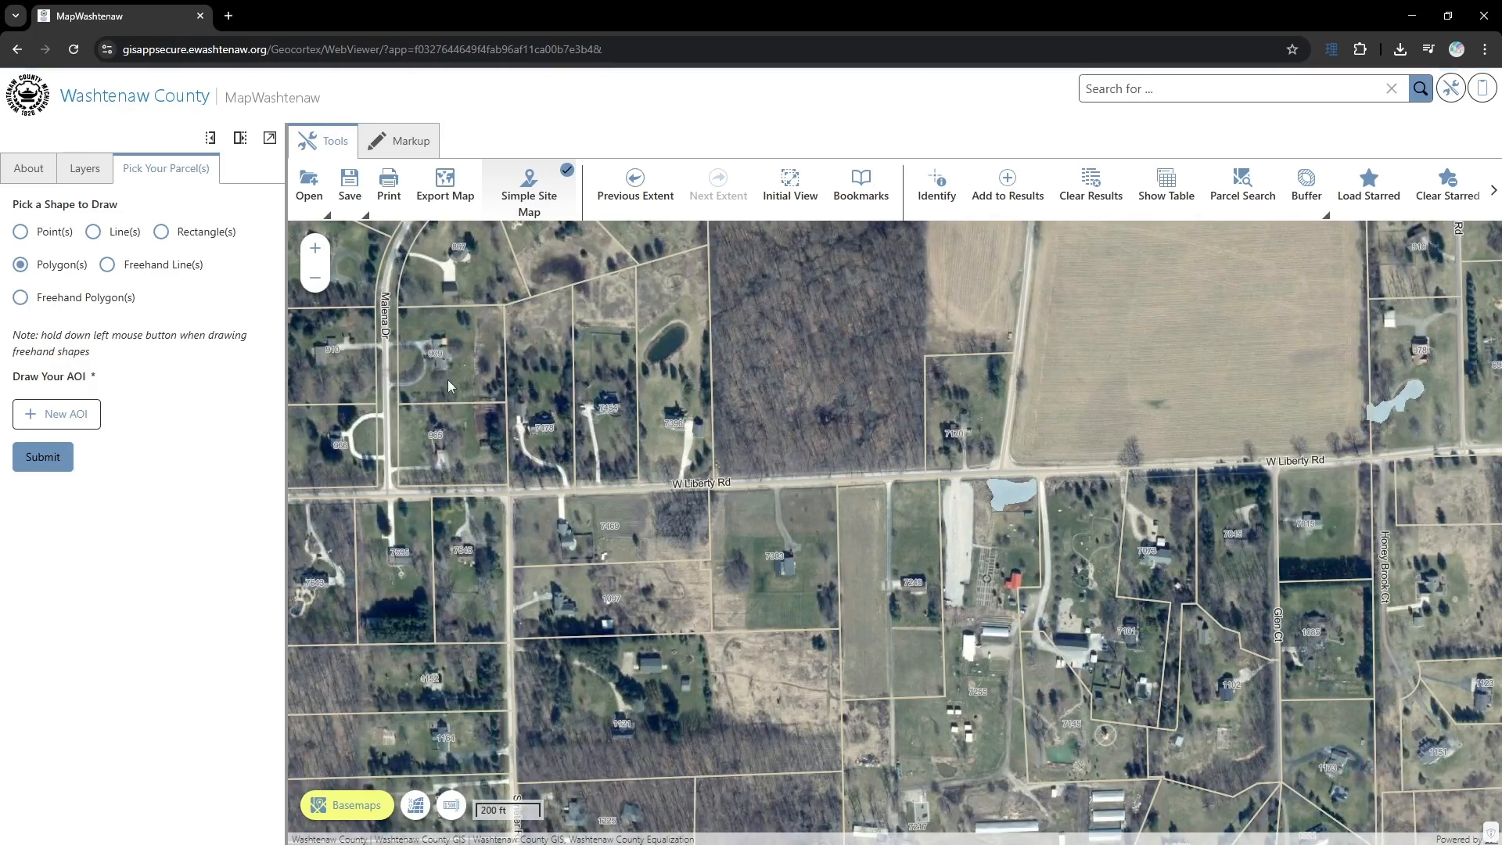
pyautogui.moveTo(541, 360); pyautogui.dragTo(708, 501)
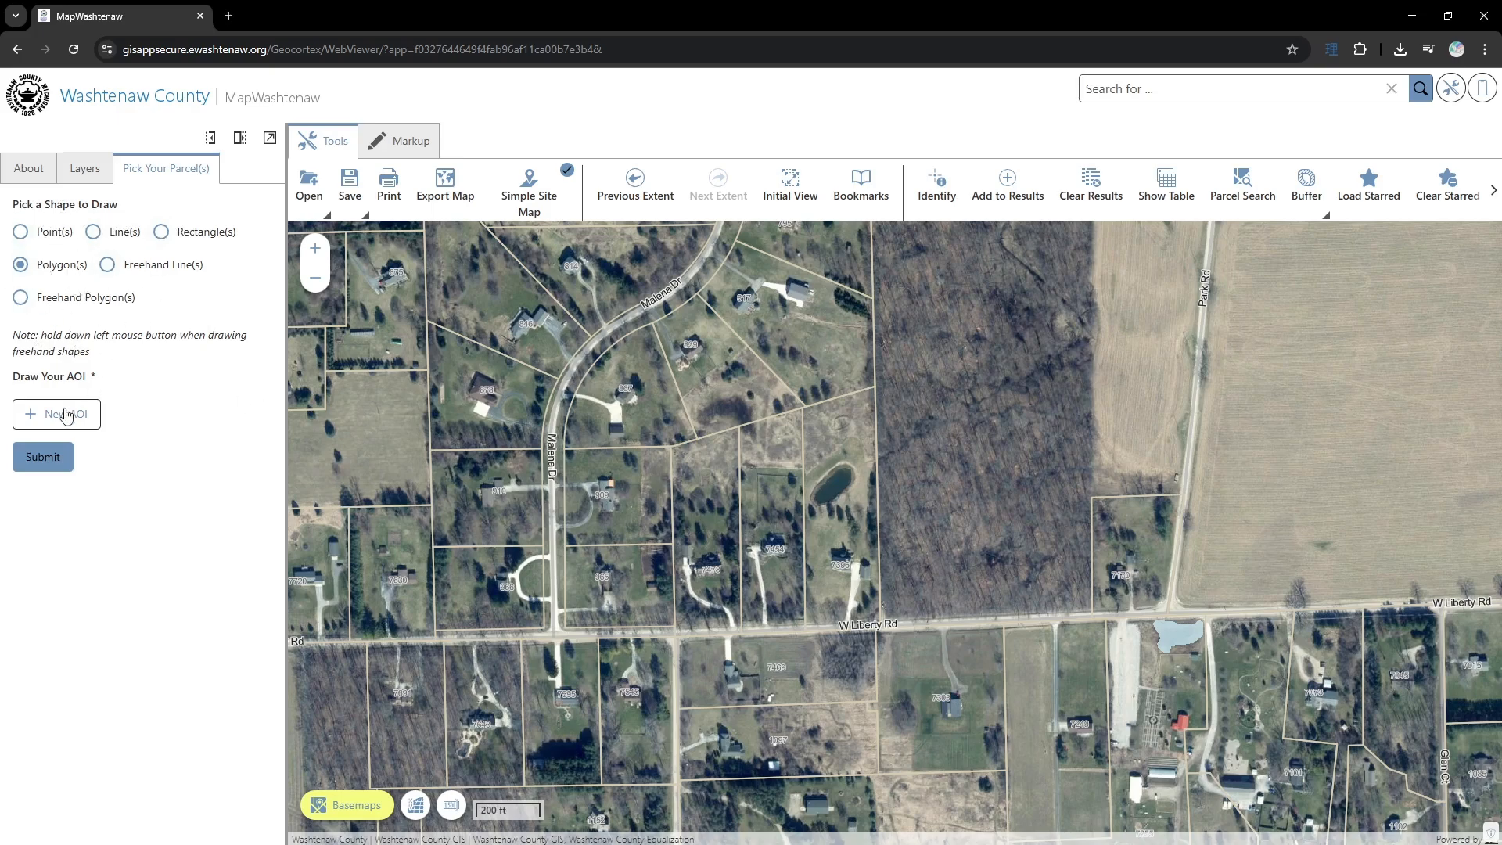
pyautogui.click(61, 420)
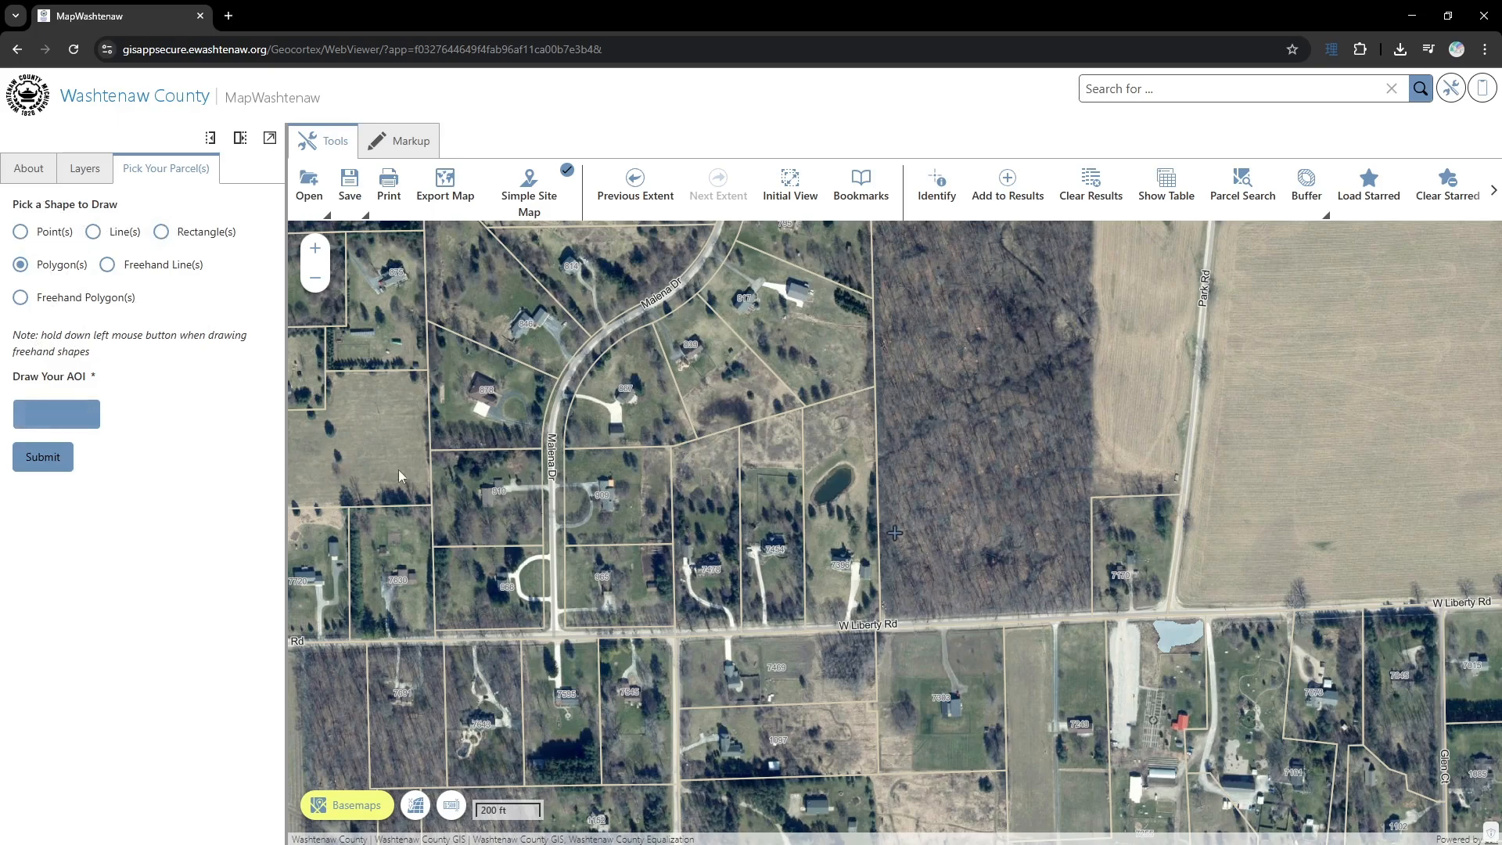
pyautogui.click(709, 493)
pyautogui.click(717, 583)
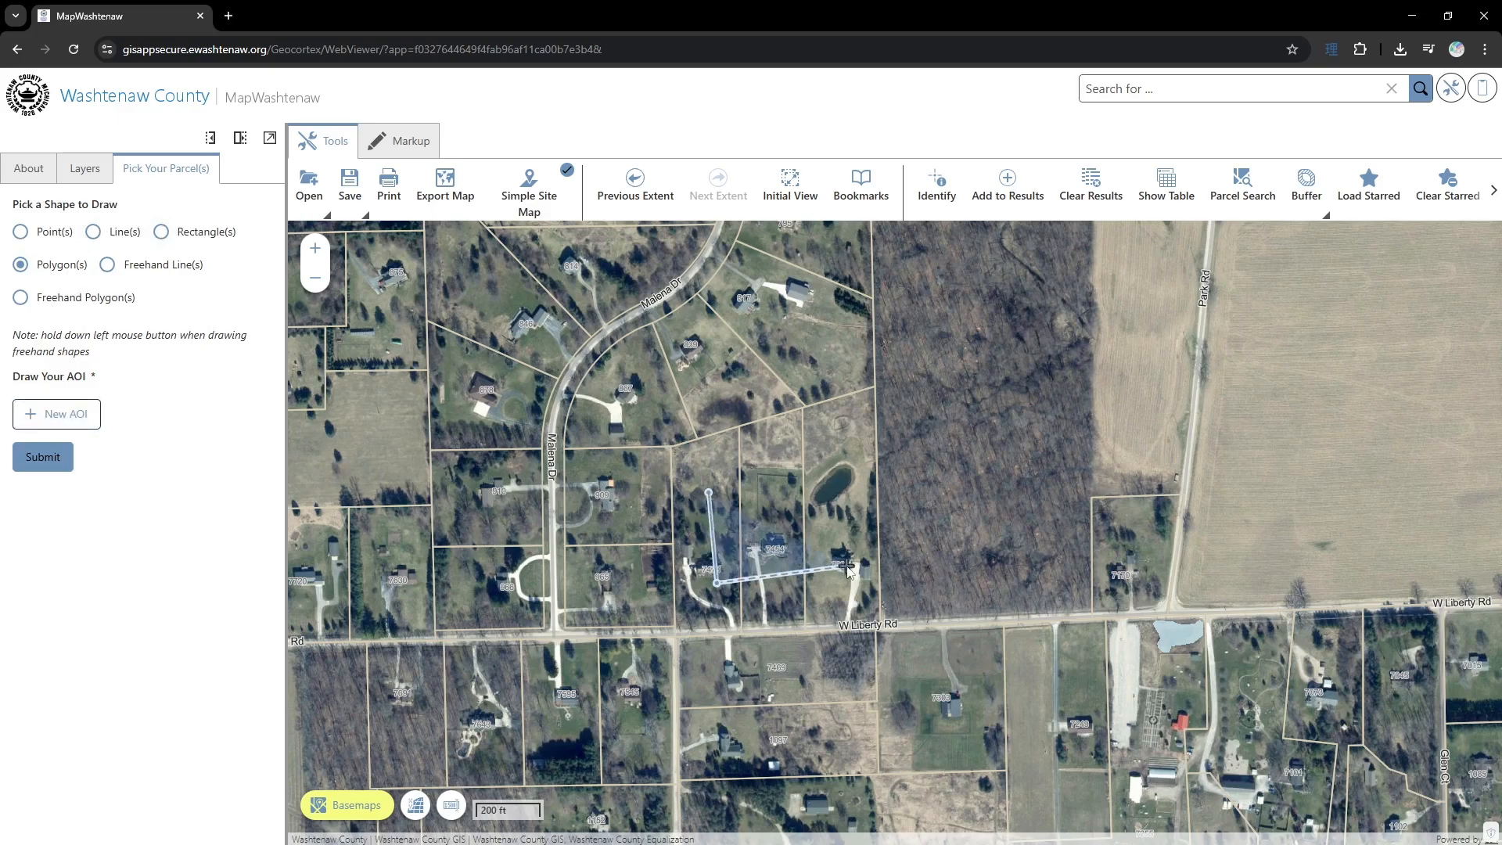
pyautogui.click(847, 565)
pyautogui.click(842, 446)
pyautogui.click(713, 468)
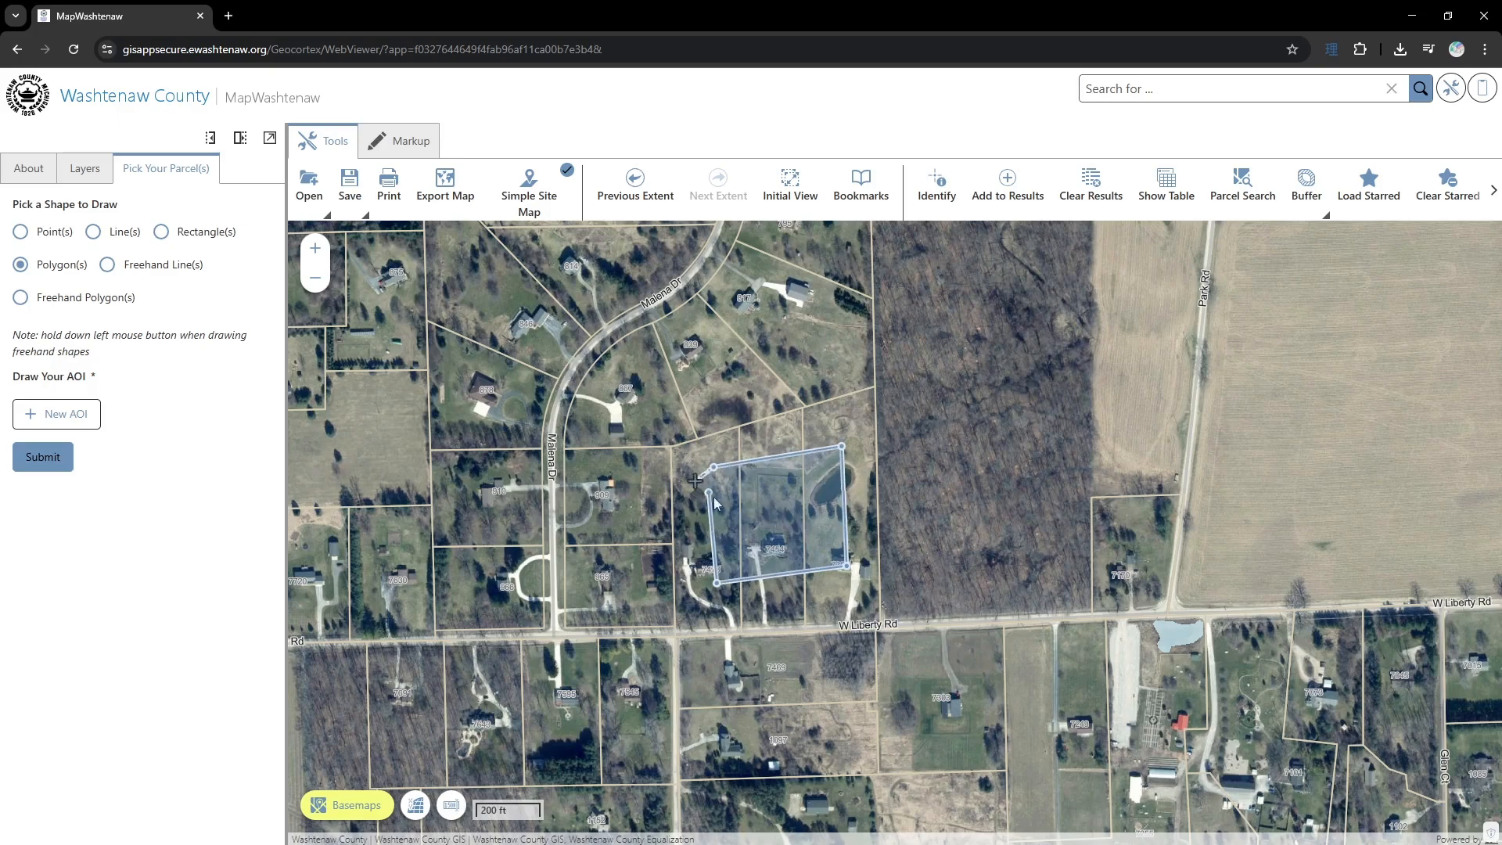
pyautogui.doubleClick(719, 478)
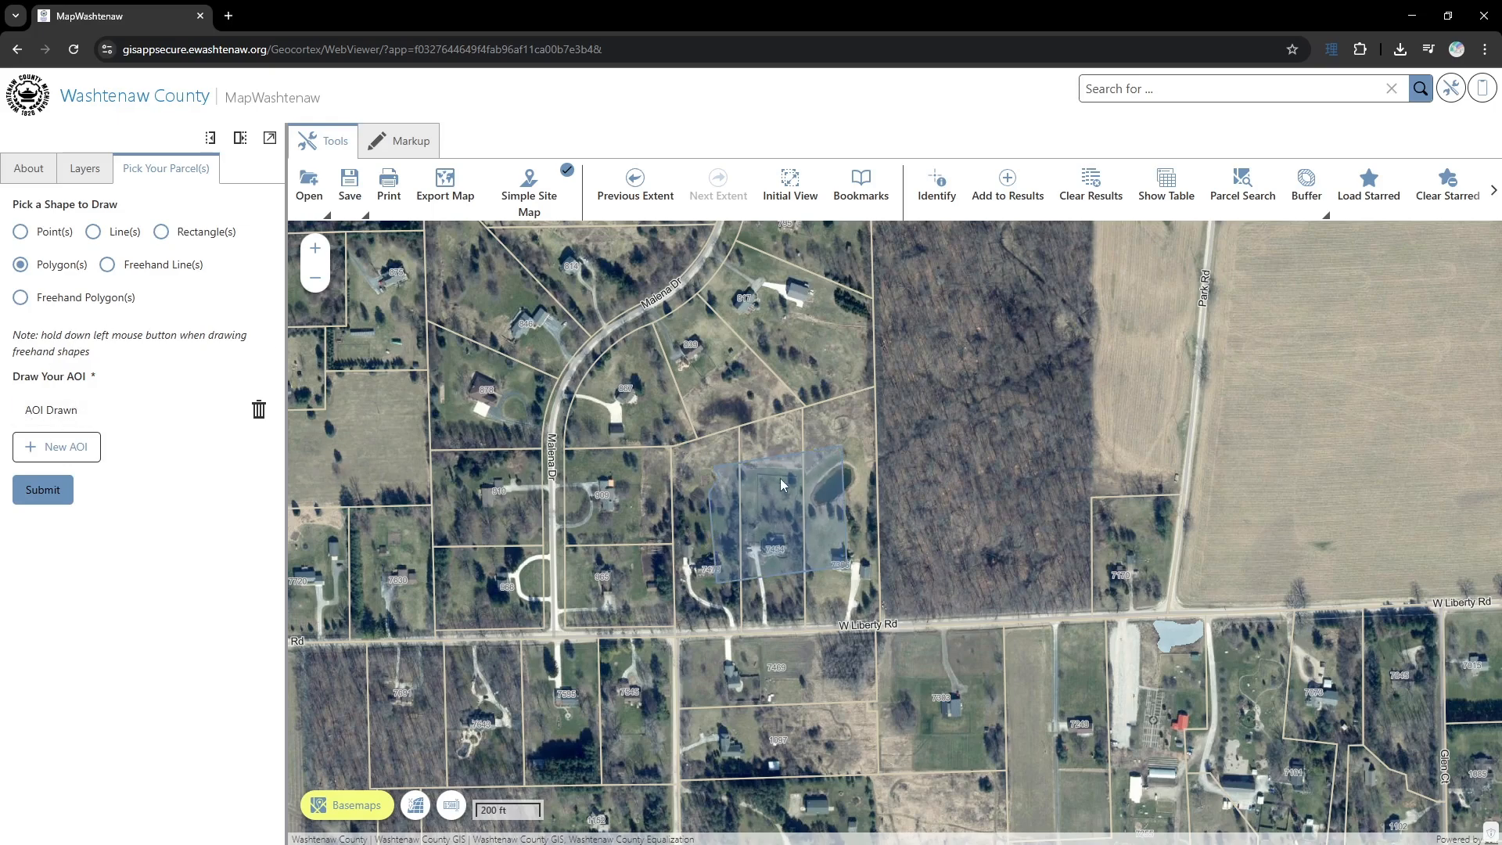
pyautogui.click(44, 494)
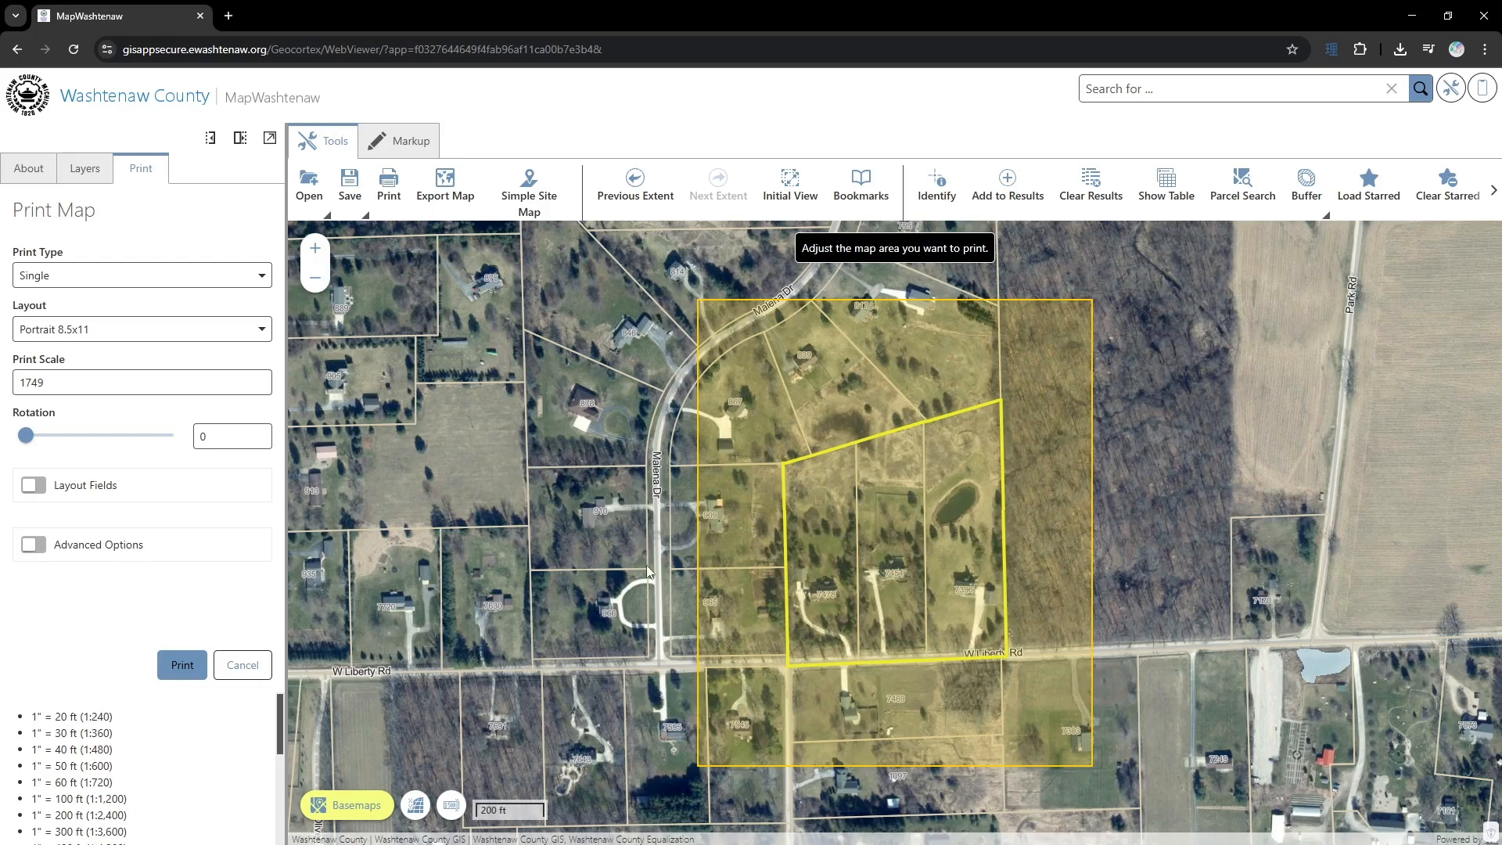
# - Select the outline around the three site parcels for markup editing and open its symbol style
pyautogui.moveTo(640, 546)
pyautogui.mouseDown()
pyautogui.moveTo(650, 532)
pyautogui.moveTo(599, 552)
pyautogui.moveTo(633, 547)
pyautogui.moveTo(640, 564)
pyautogui.moveTo(632, 542)
pyautogui.moveTo(631, 556)
pyautogui.mouseUp()
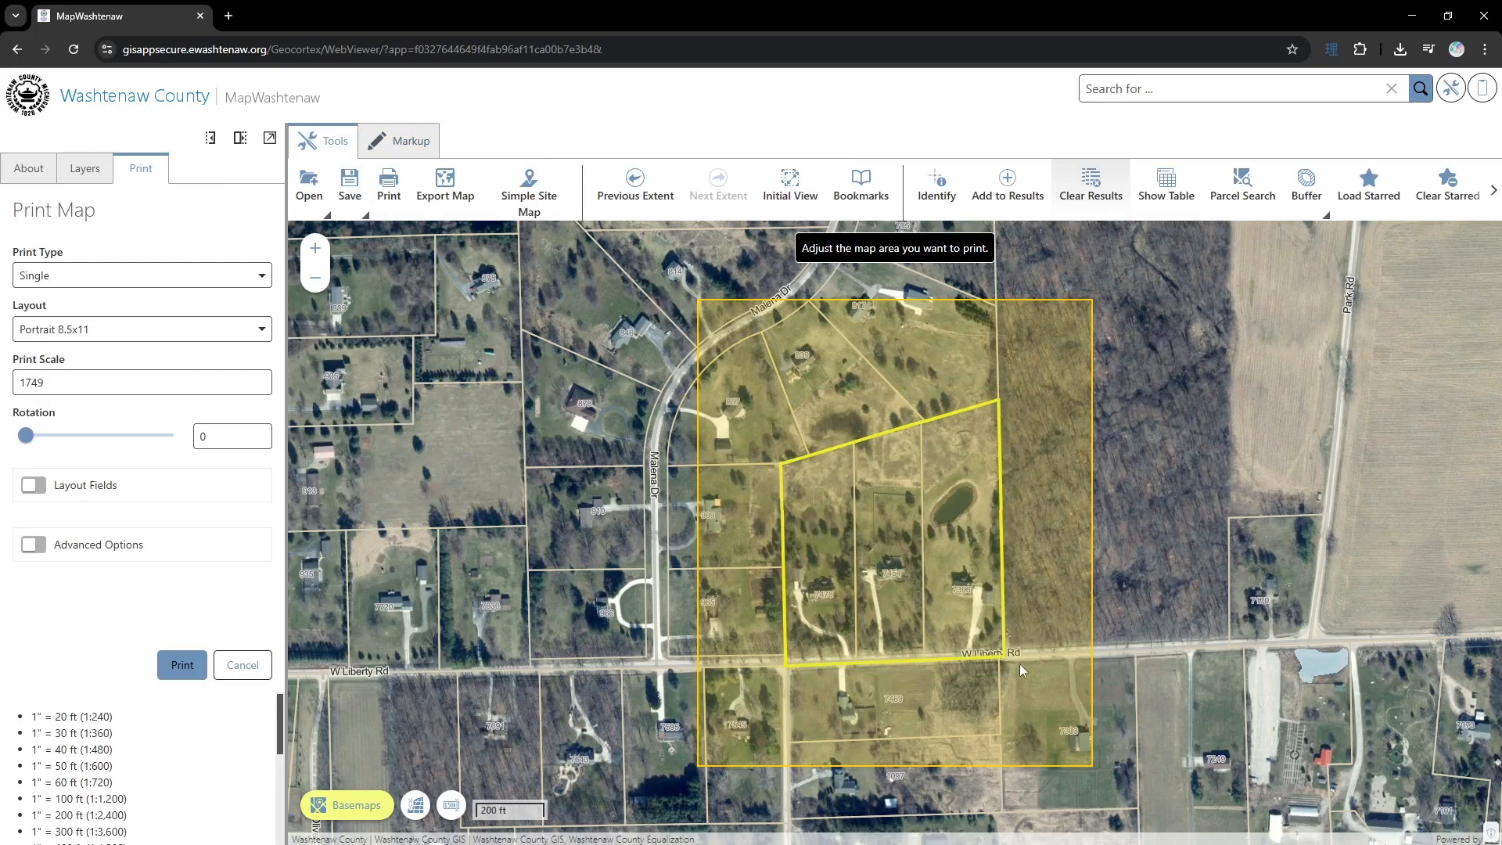
pyautogui.click(399, 145)
pyautogui.click(536, 188)
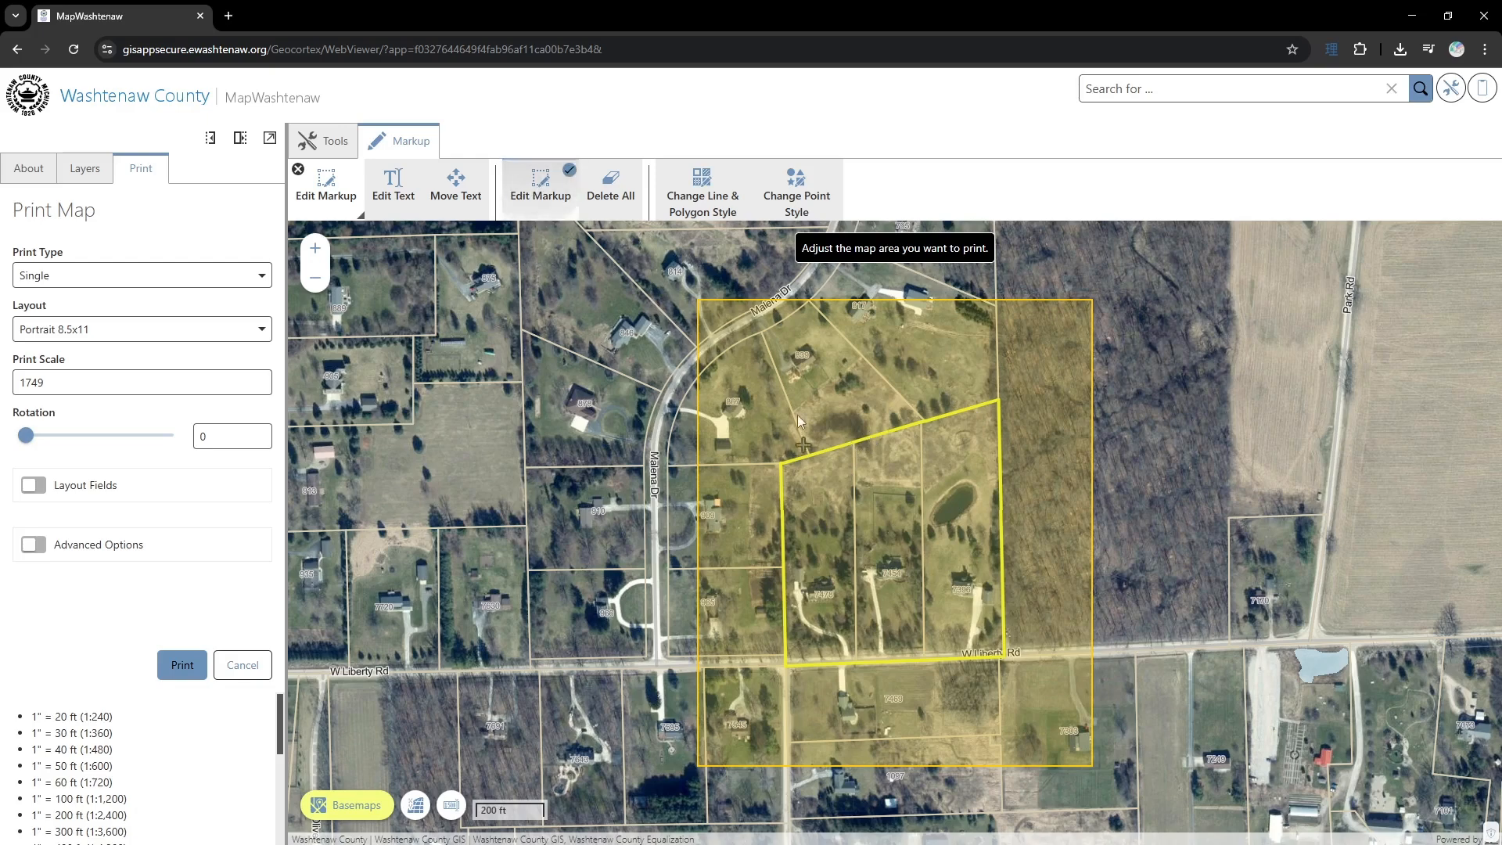
pyautogui.click(873, 504)
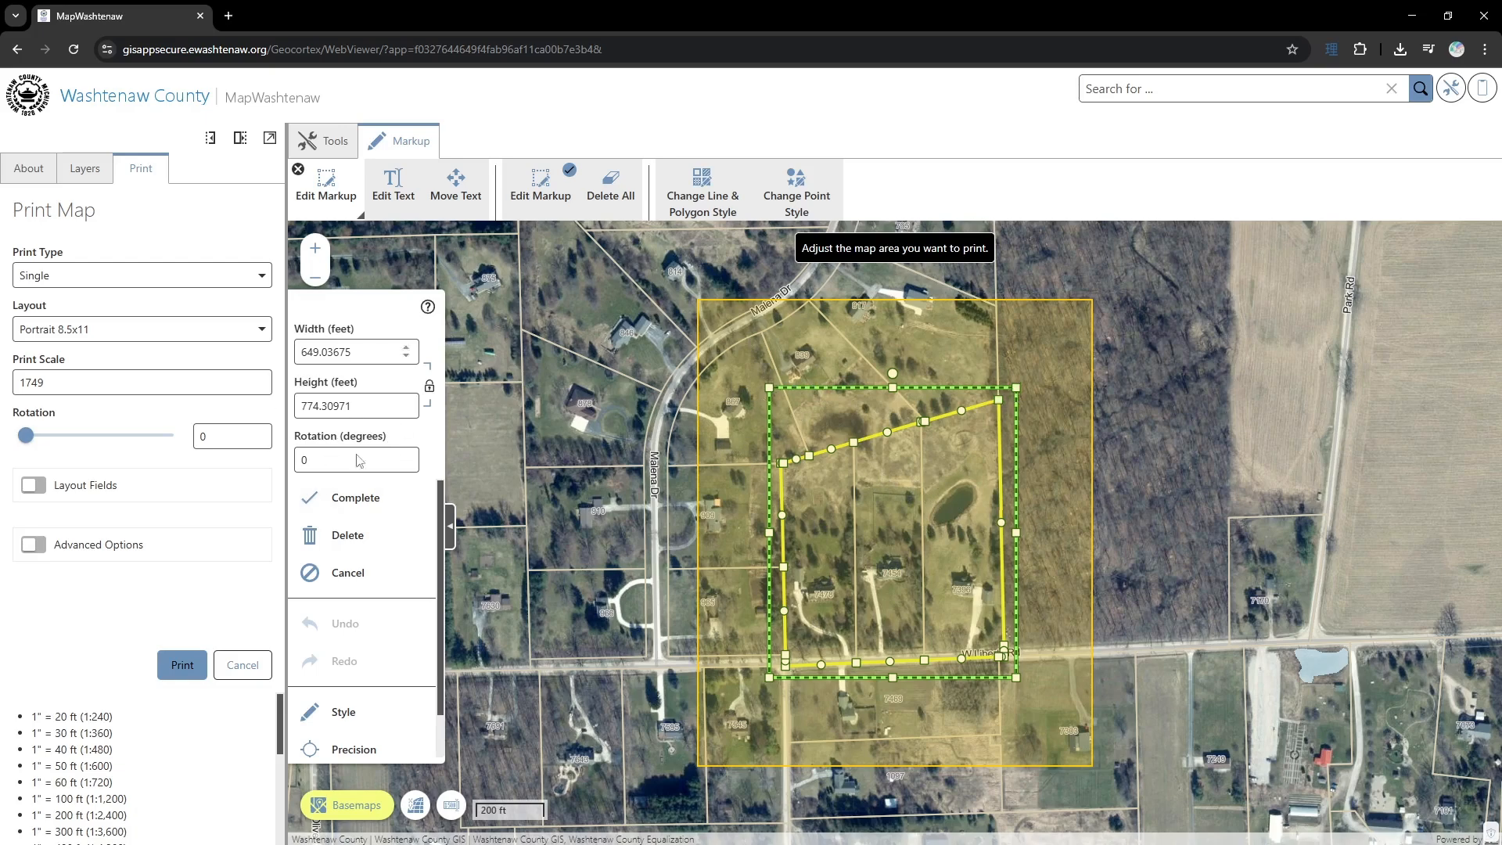
pyautogui.scroll(-1, 355, 660)
pyautogui.click(353, 663)
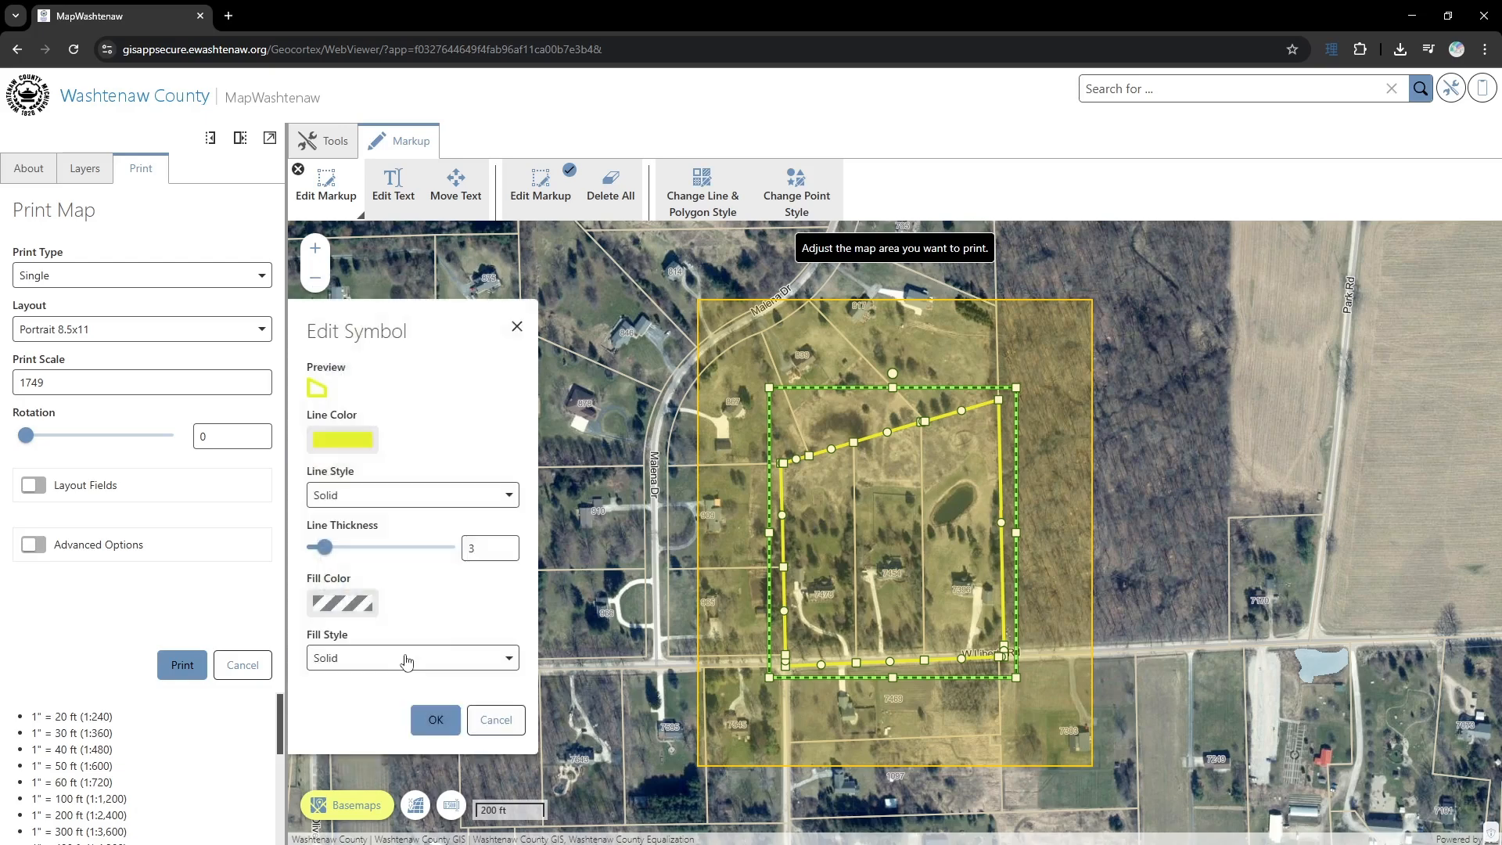
# - Try to change the parcel outline's line color to red
pyautogui.click(349, 436)
pyautogui.click(316, 586)
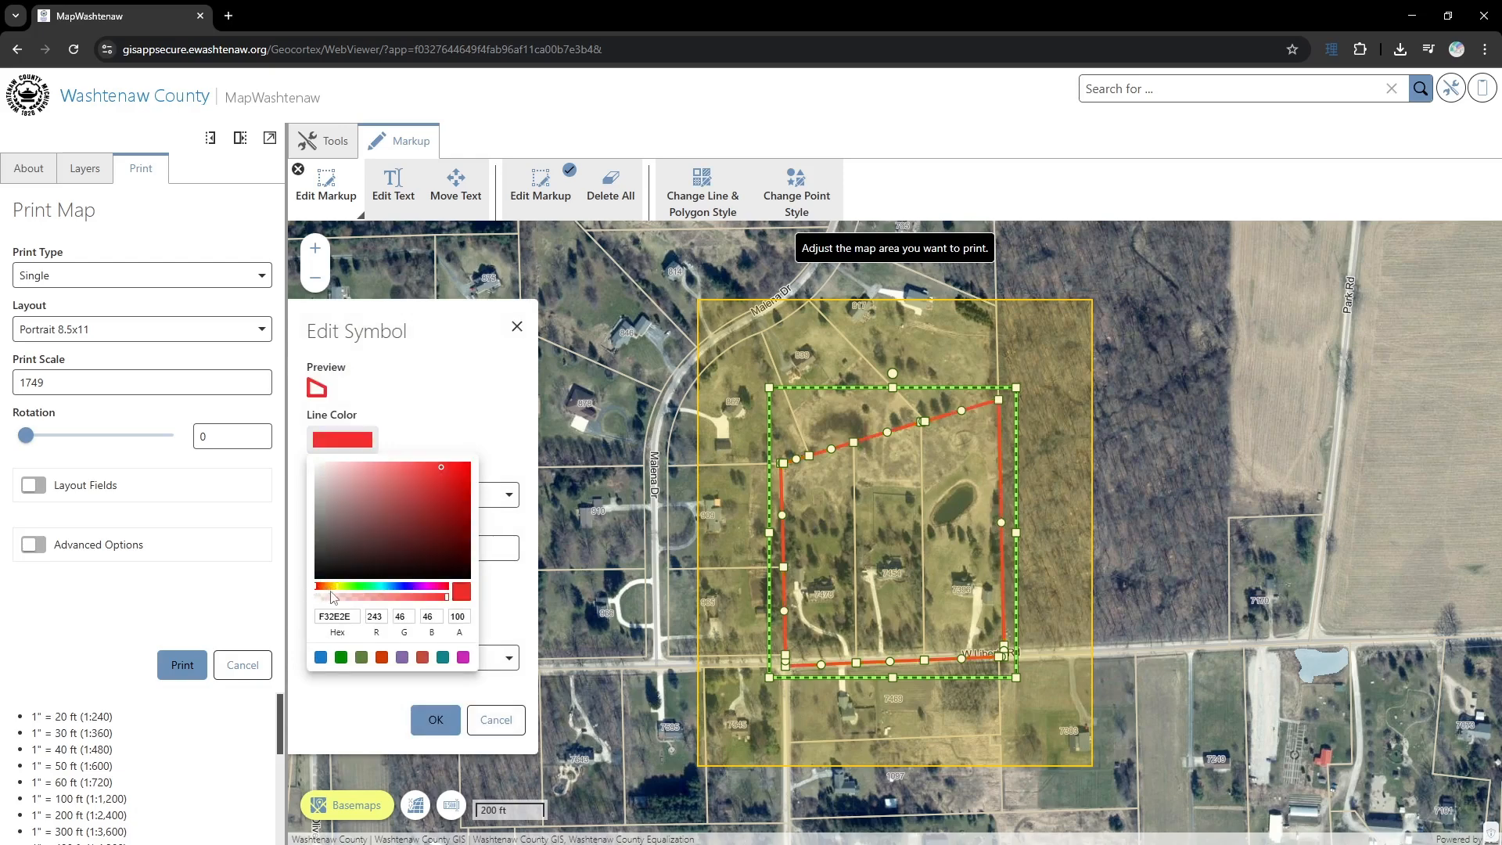
pyautogui.click(461, 472)
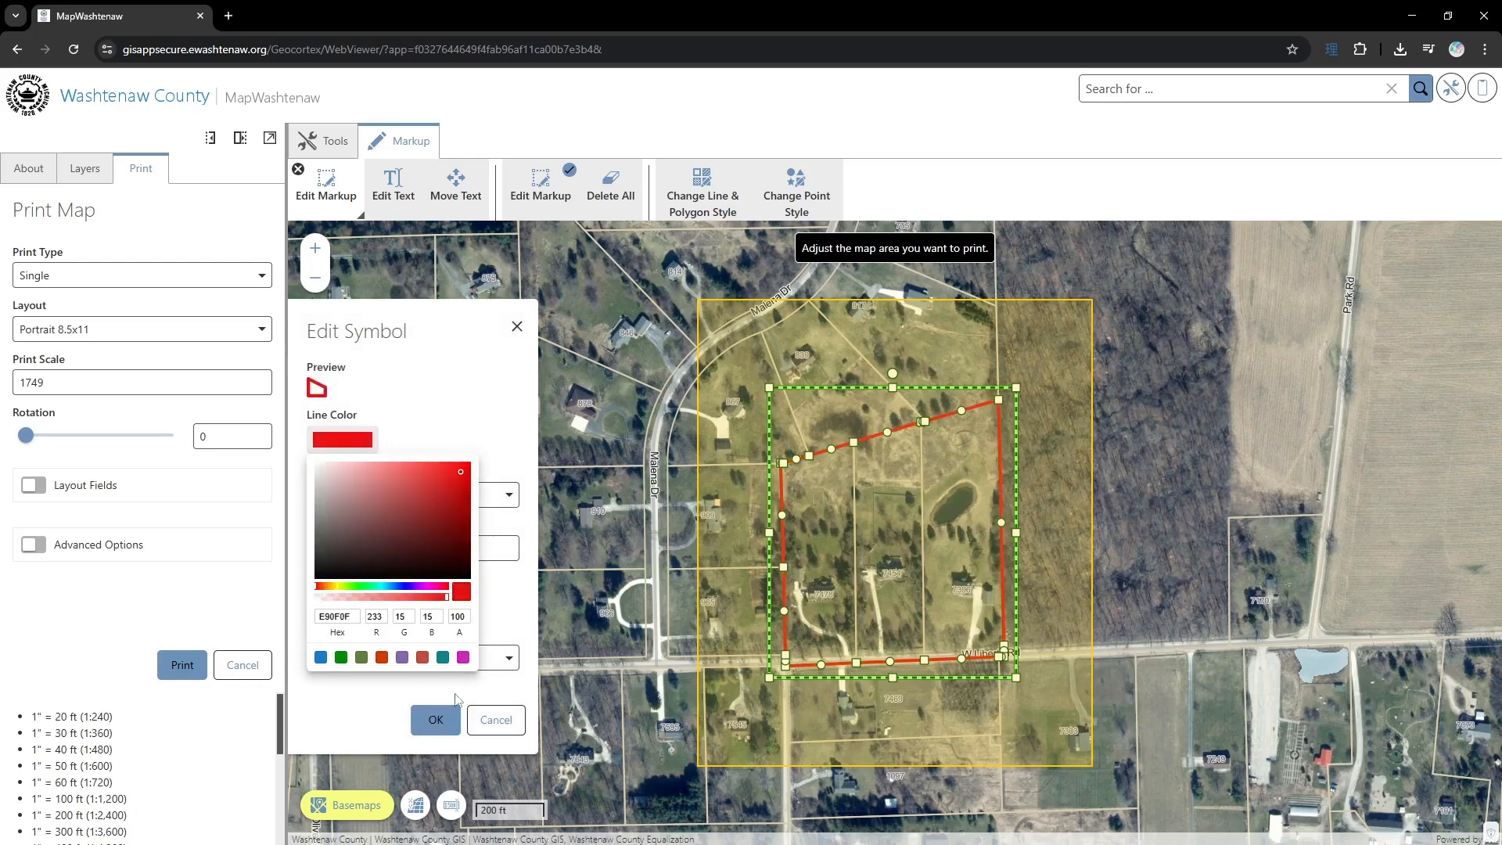
pyautogui.click(374, 707)
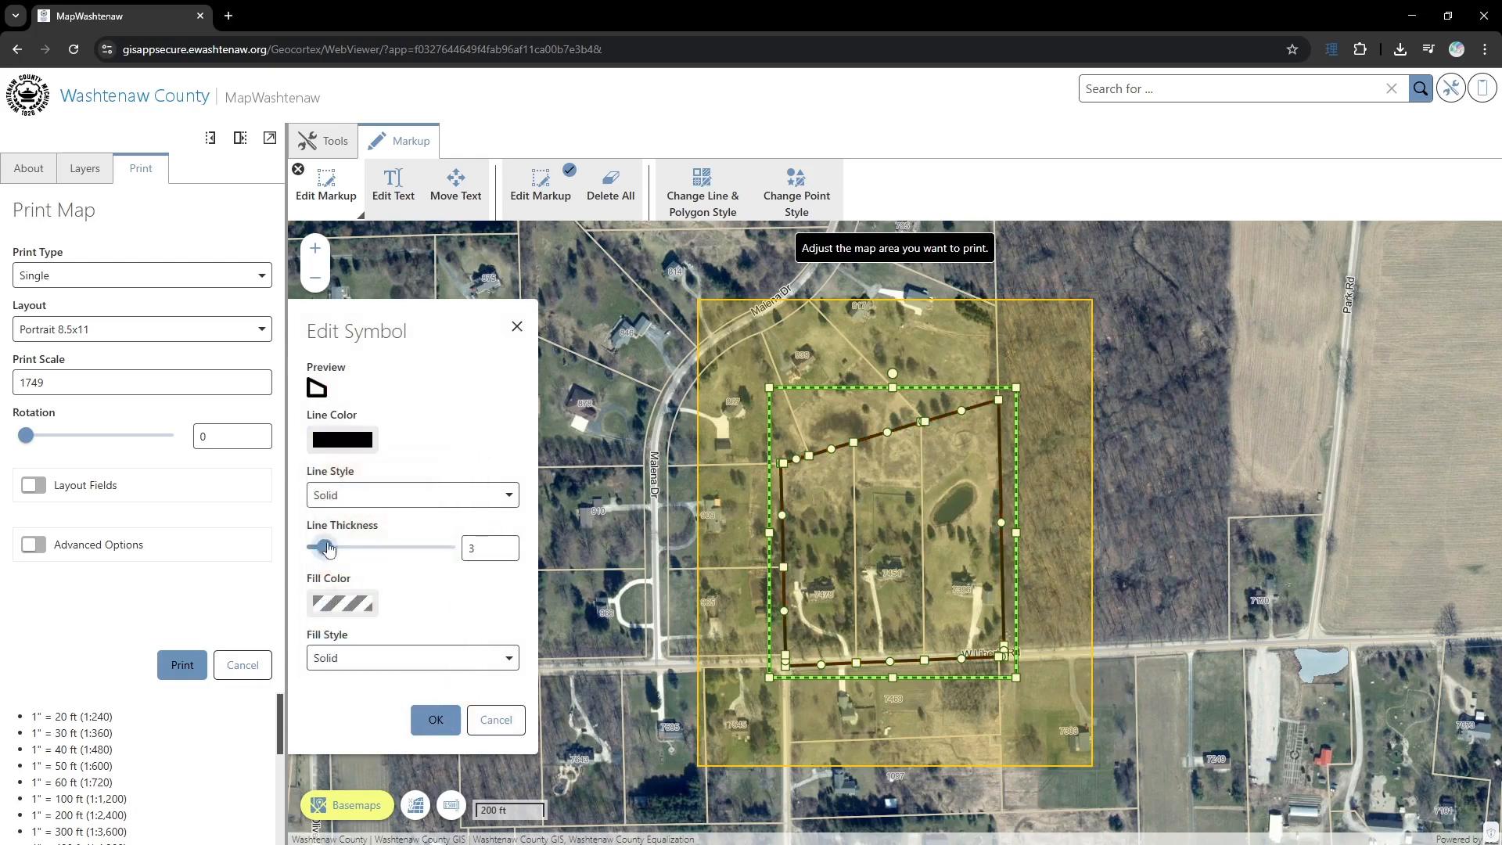
# - Set the parcel outline's line thickness to 9 and its color to bright red F80505, and complete the markup edit
pyautogui.moveTo(316, 550); pyautogui.dragTo(357, 552)
pyautogui.click(342, 442)
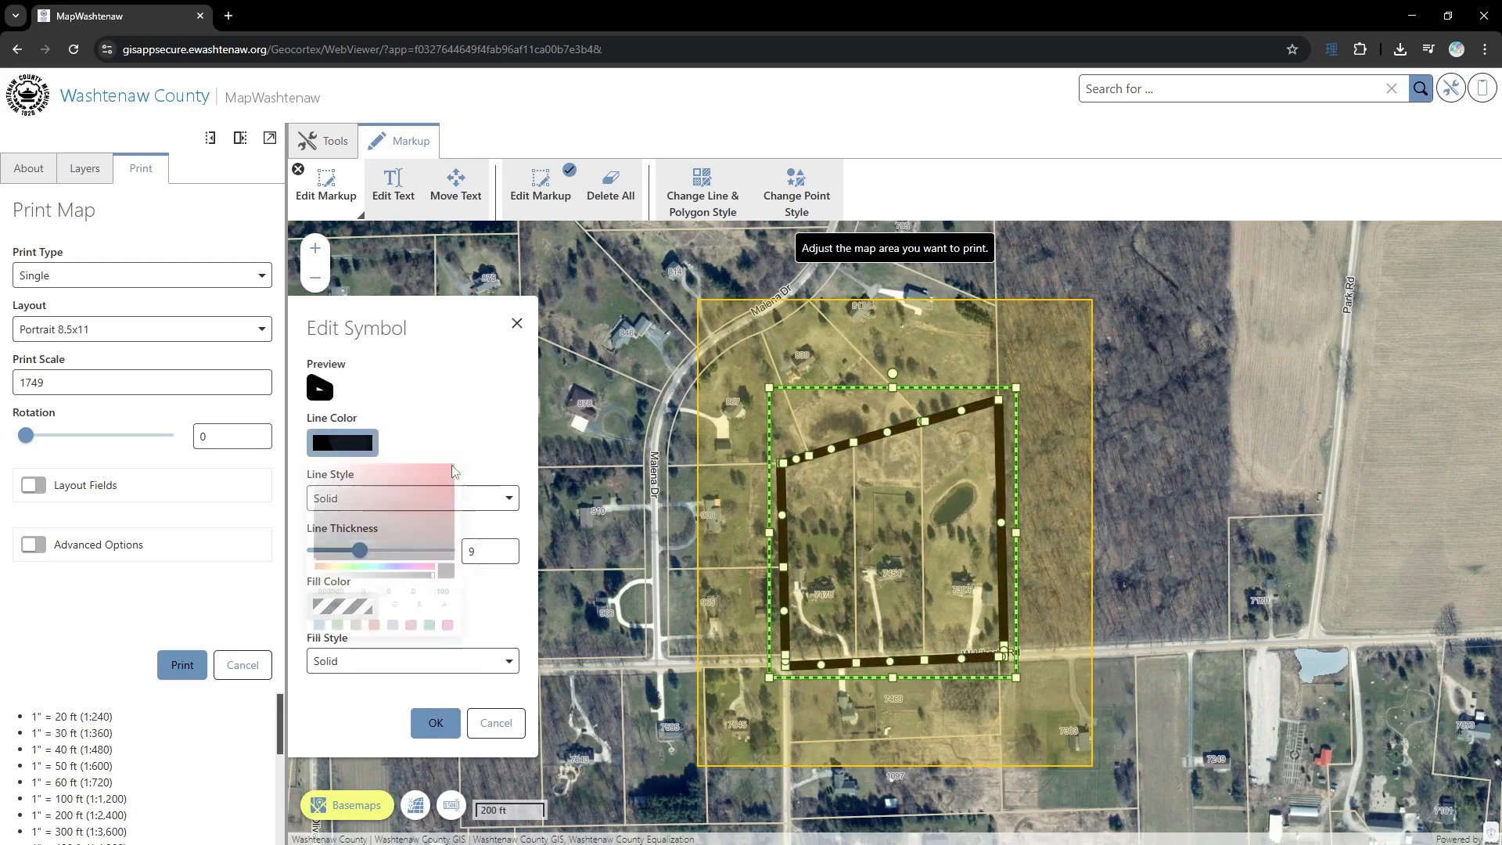
pyautogui.moveTo(453, 479); pyautogui.dragTo(467, 468)
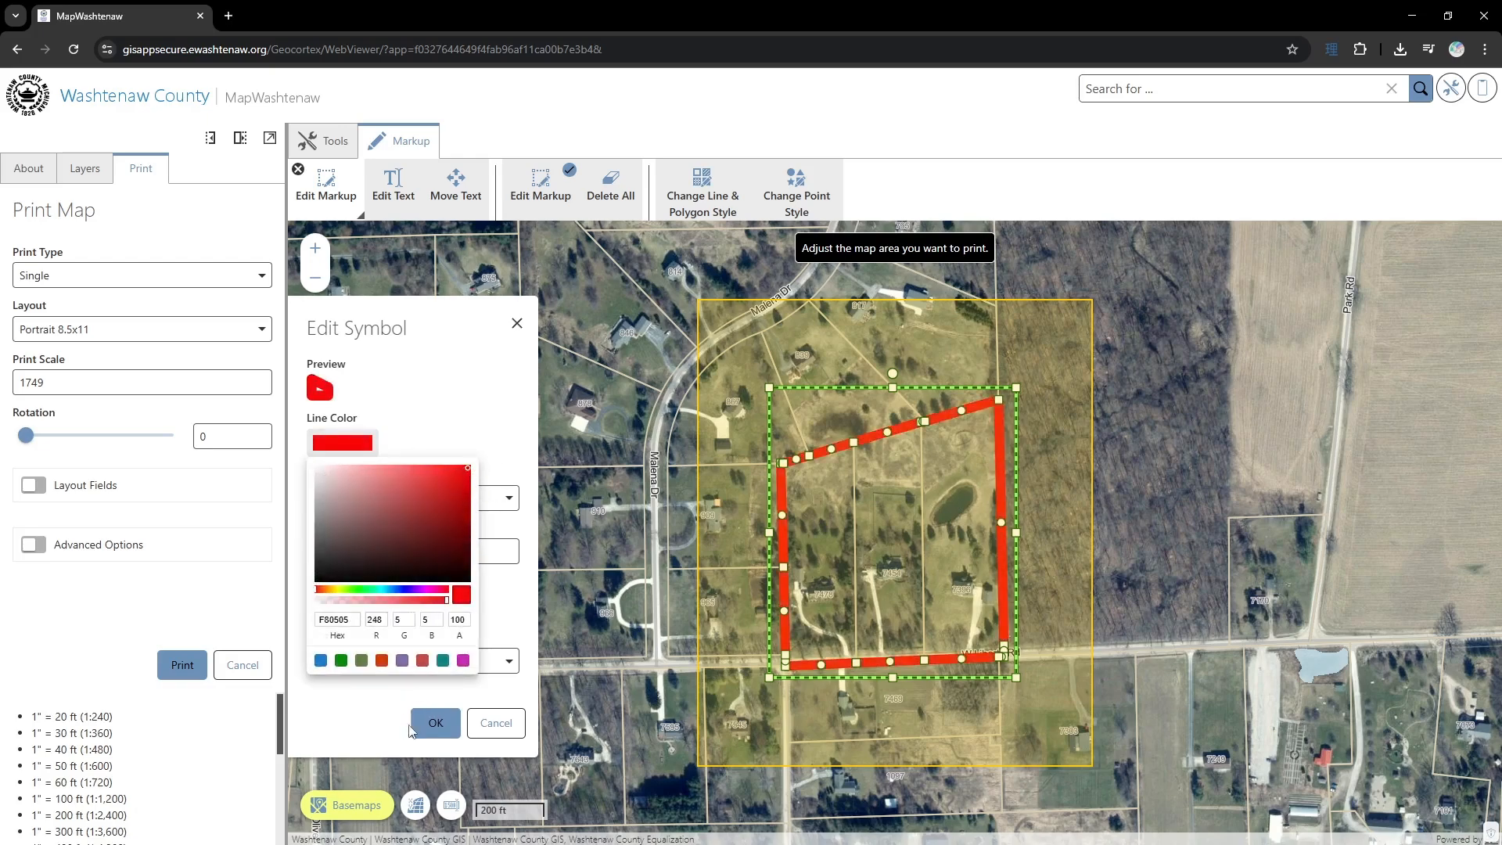
pyautogui.click(514, 615)
pyautogui.click(435, 723)
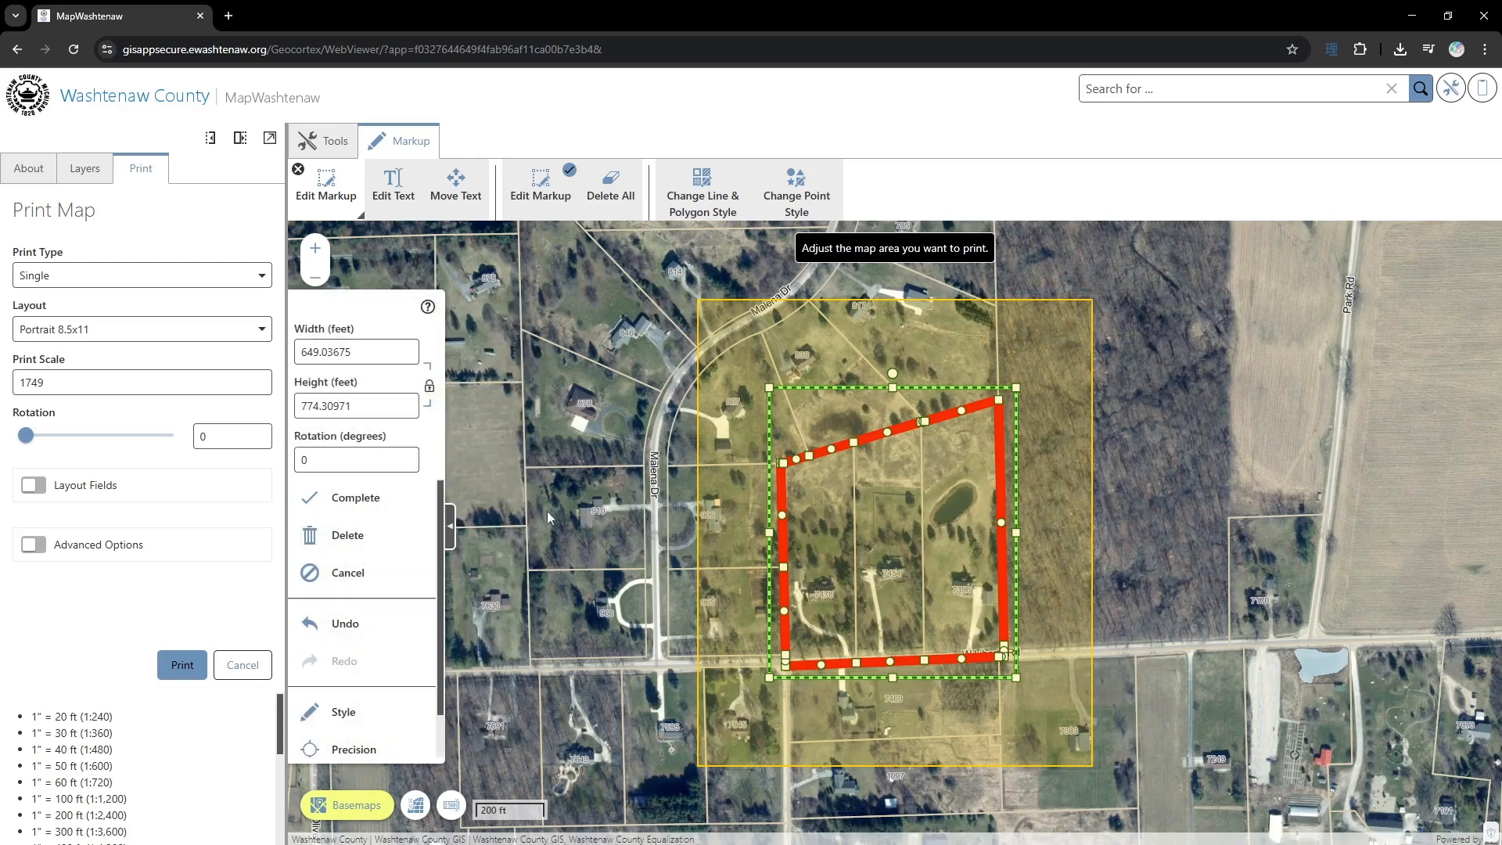
pyautogui.click(350, 499)
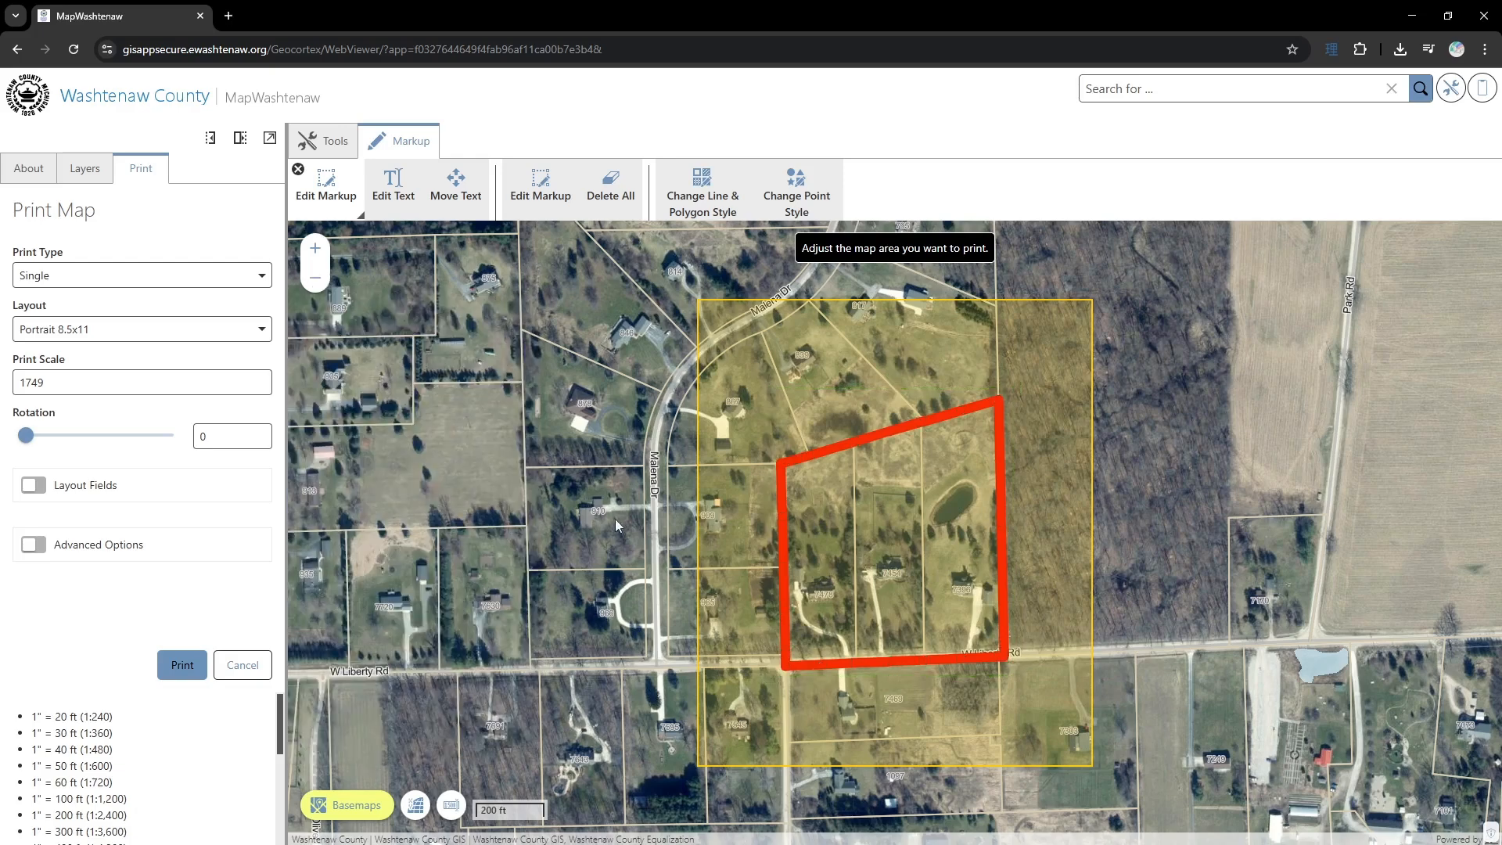
# - Print the site map in the Portrait 8.5x11 layout and review the whole page of the resulting PDF
pyautogui.click(188, 666)
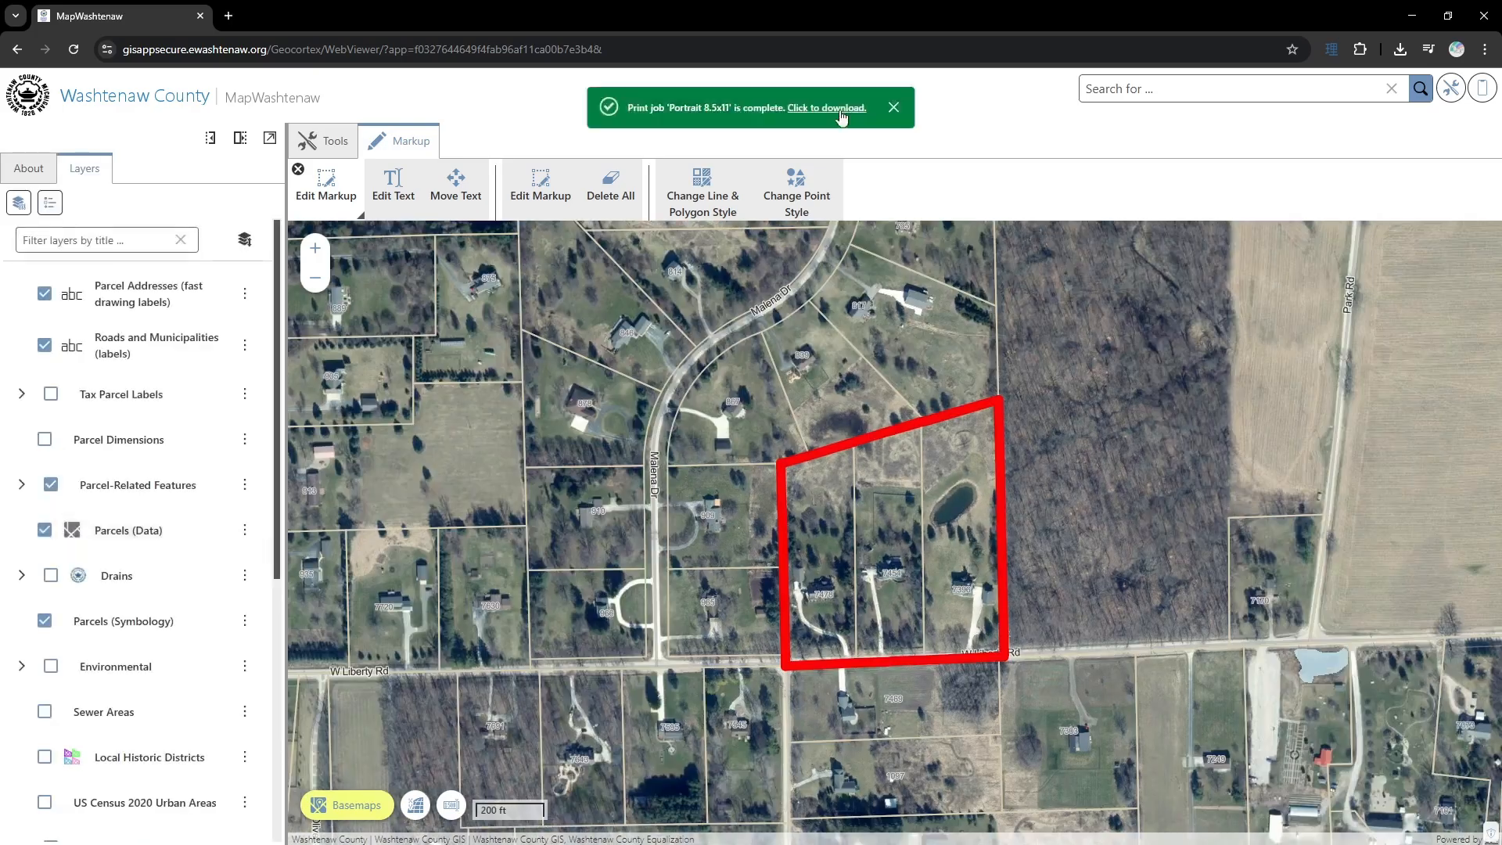
pyautogui.click(812, 110)
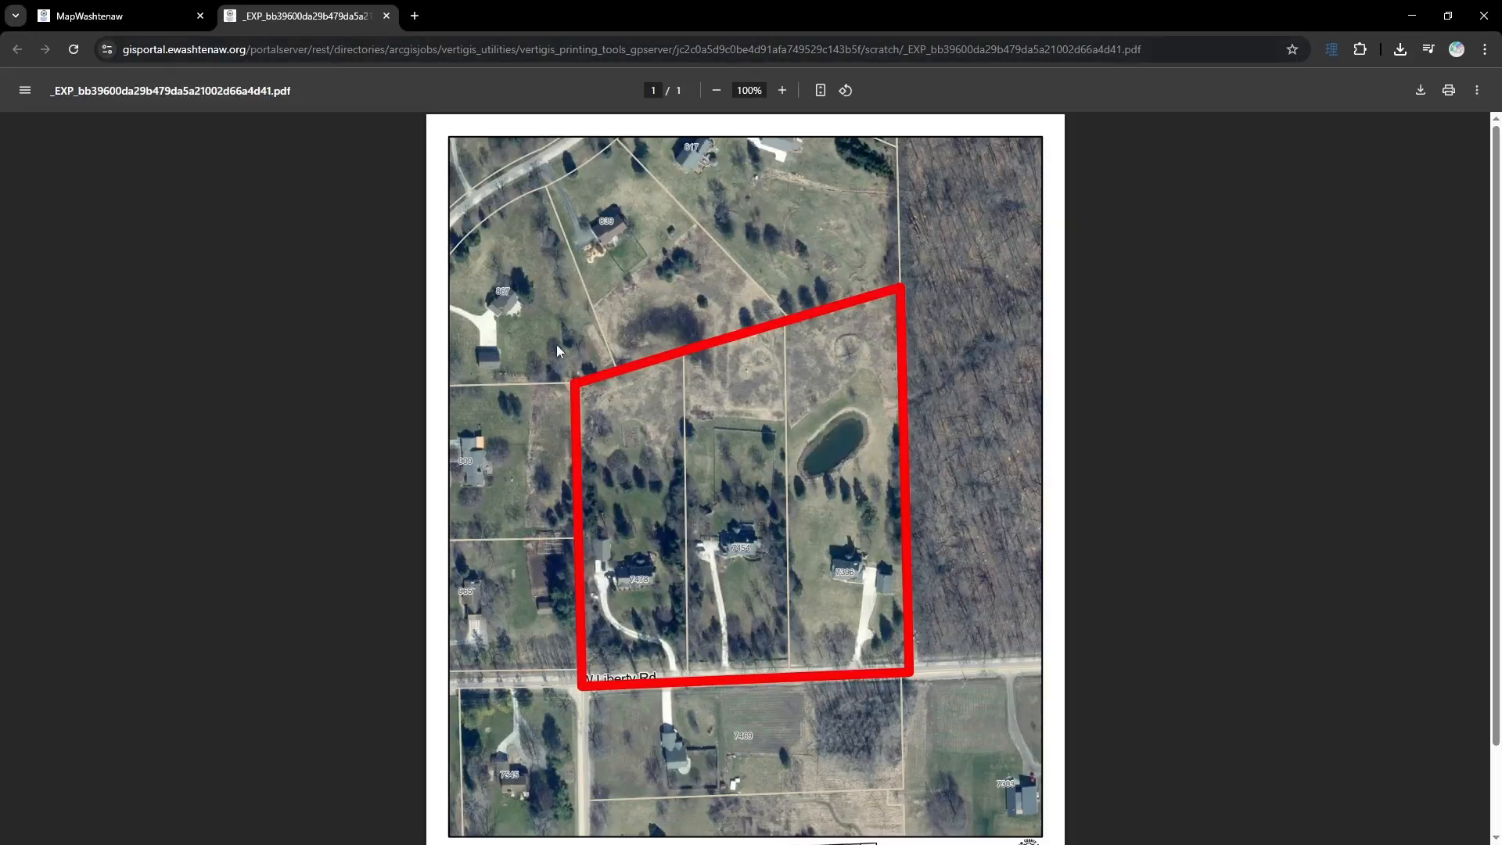
pyautogui.scroll(-2, 801, 401)
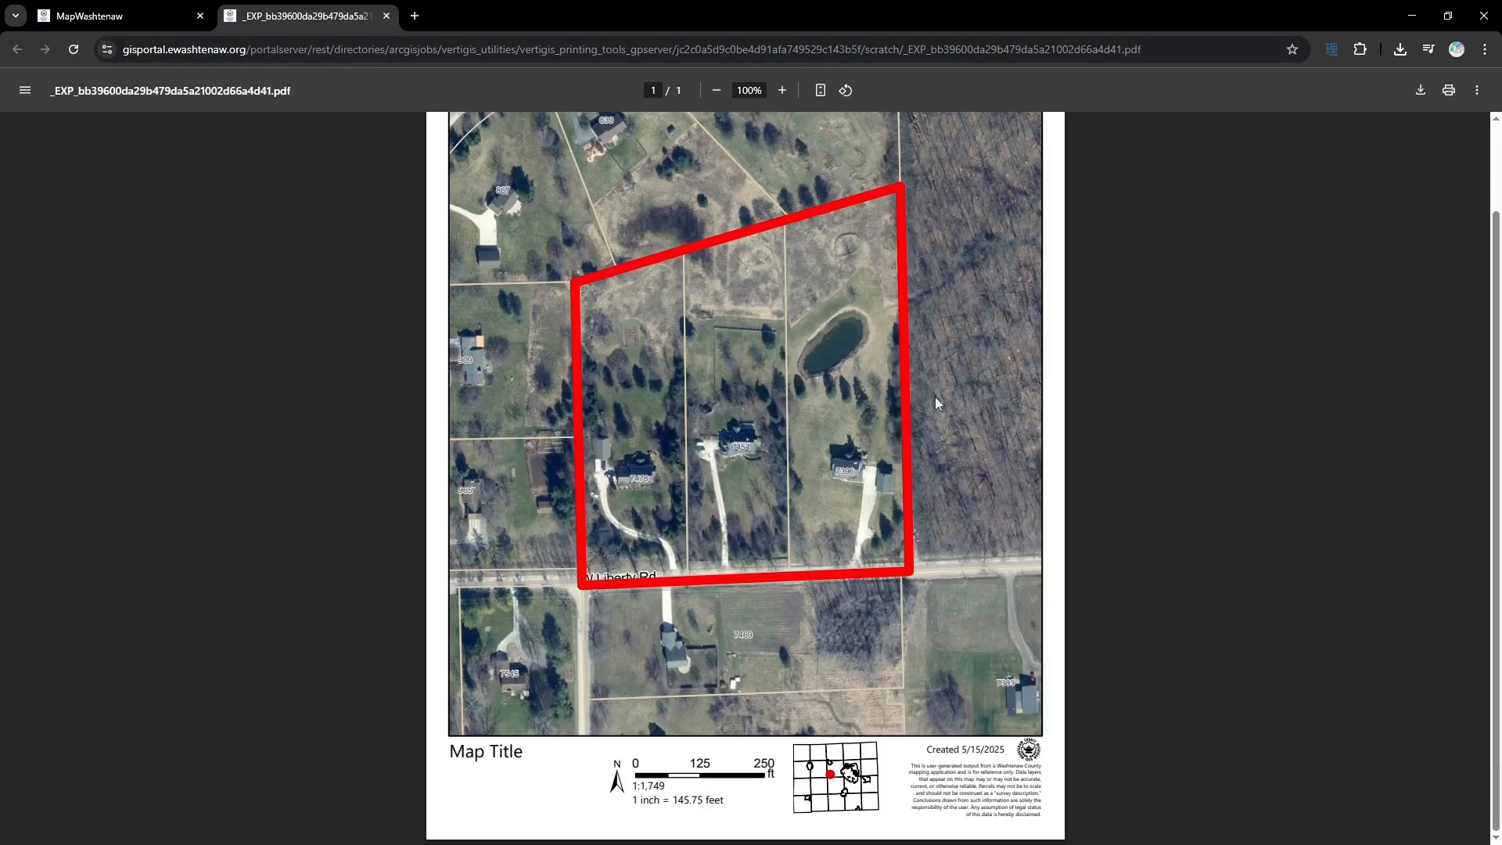
pyautogui.scroll(2, 770, 534)
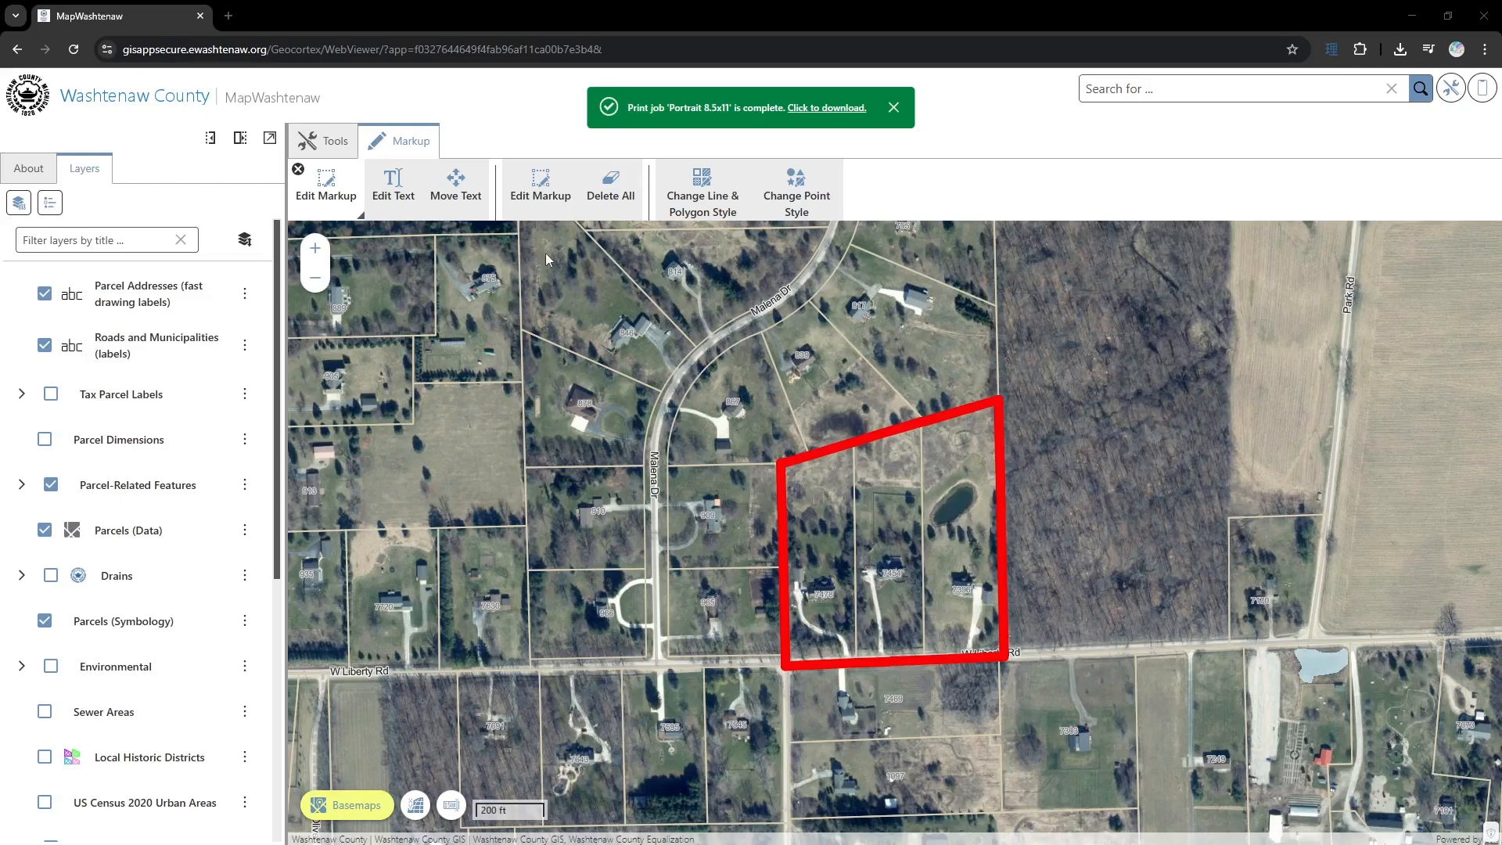
# - Set the map view to a custom scale of 2600 and reopen the list of available scales
pyautogui.click(451, 814)
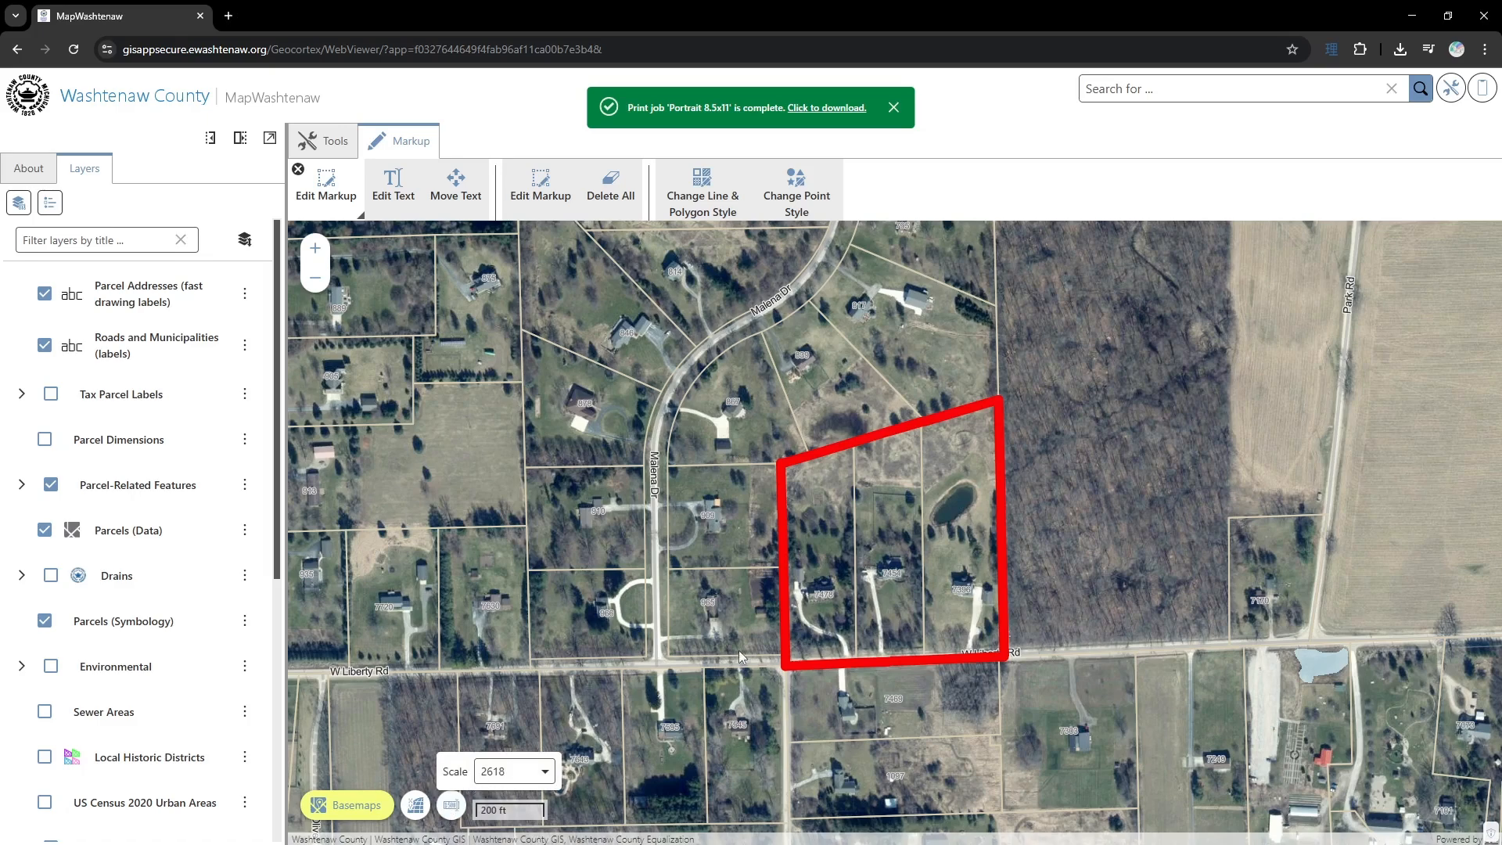
pyautogui.click(529, 778)
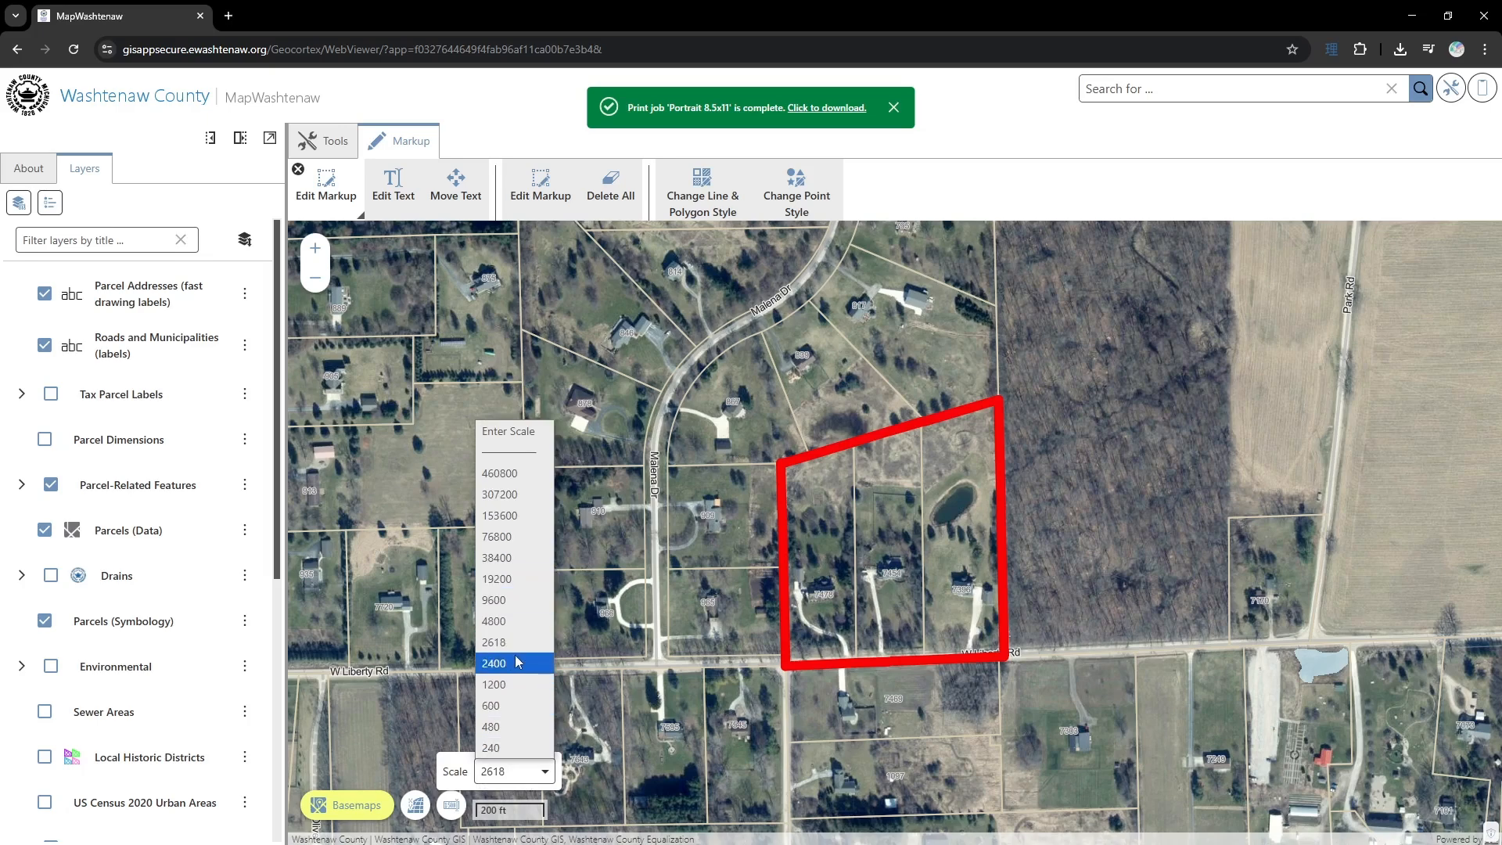
pyautogui.click(507, 433)
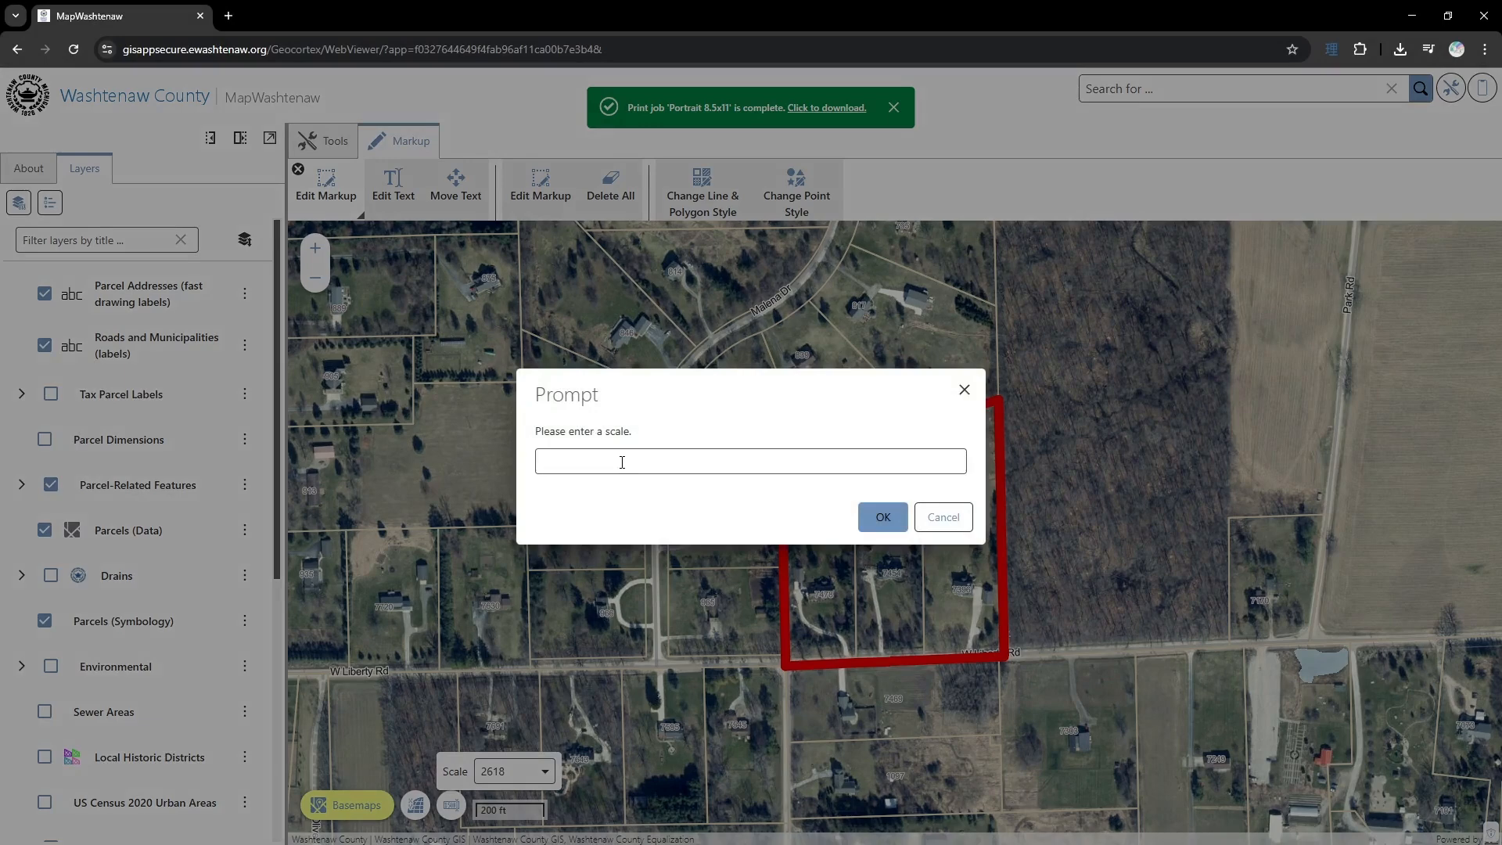
pyautogui.write('2600')
pyautogui.click(884, 514)
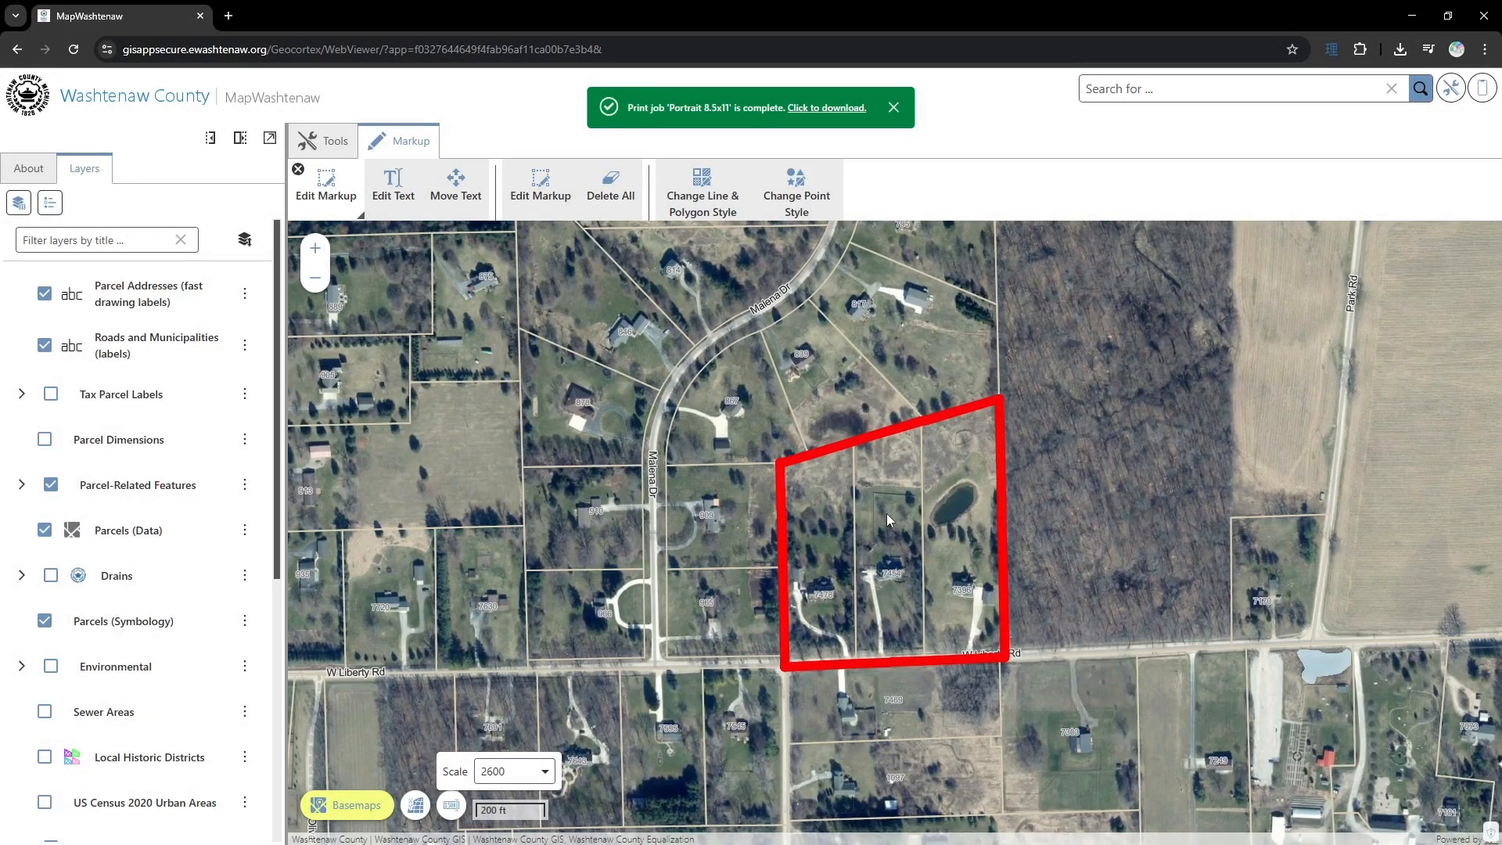
pyautogui.click(517, 775)
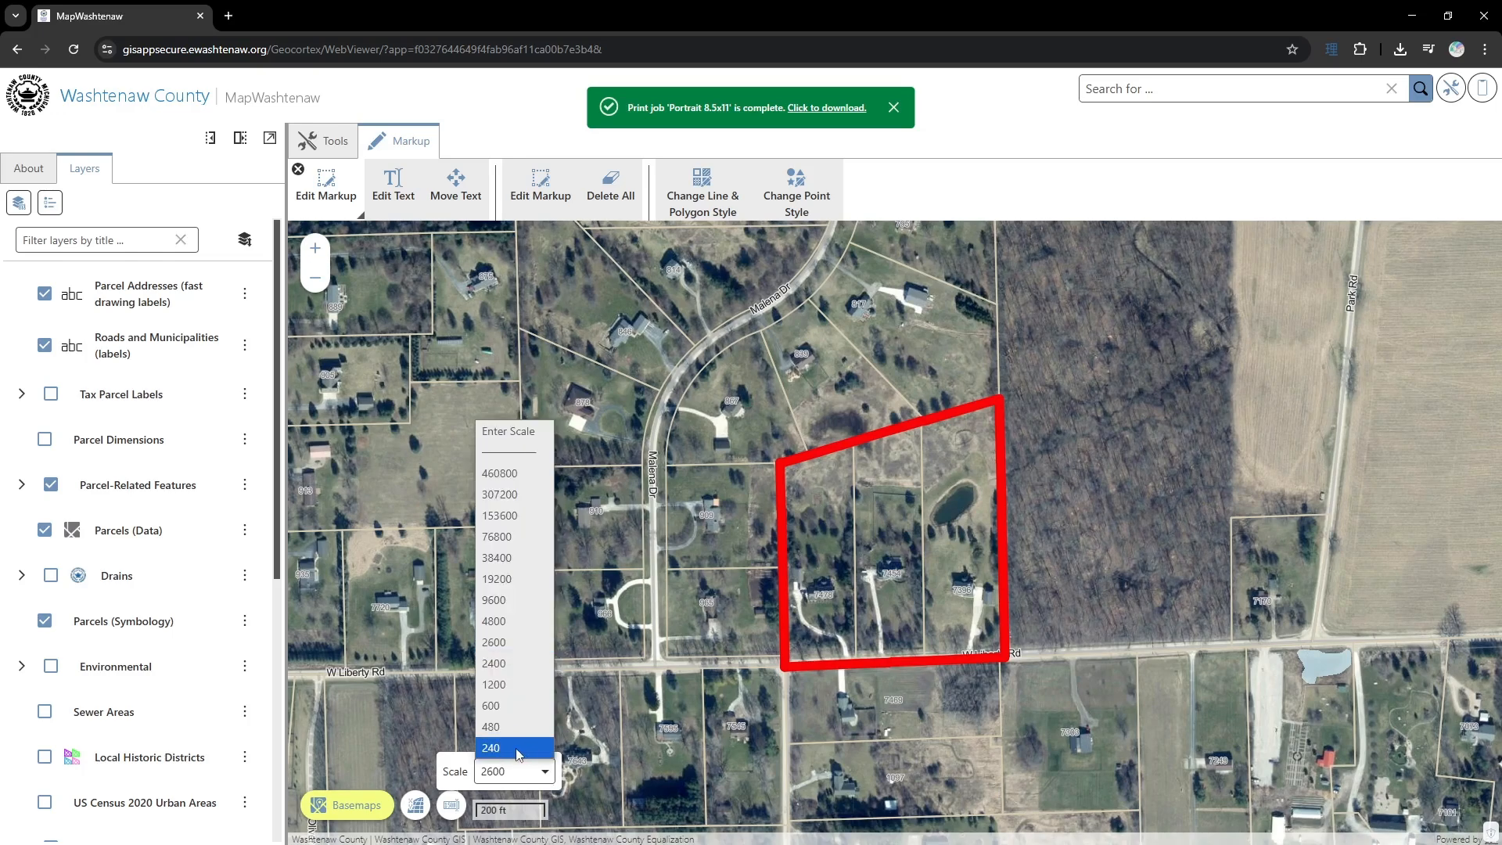
# - Set the map view to the preset scale of 240, and zoom it back out to the preset scale of 38400
pyautogui.click(496, 749)
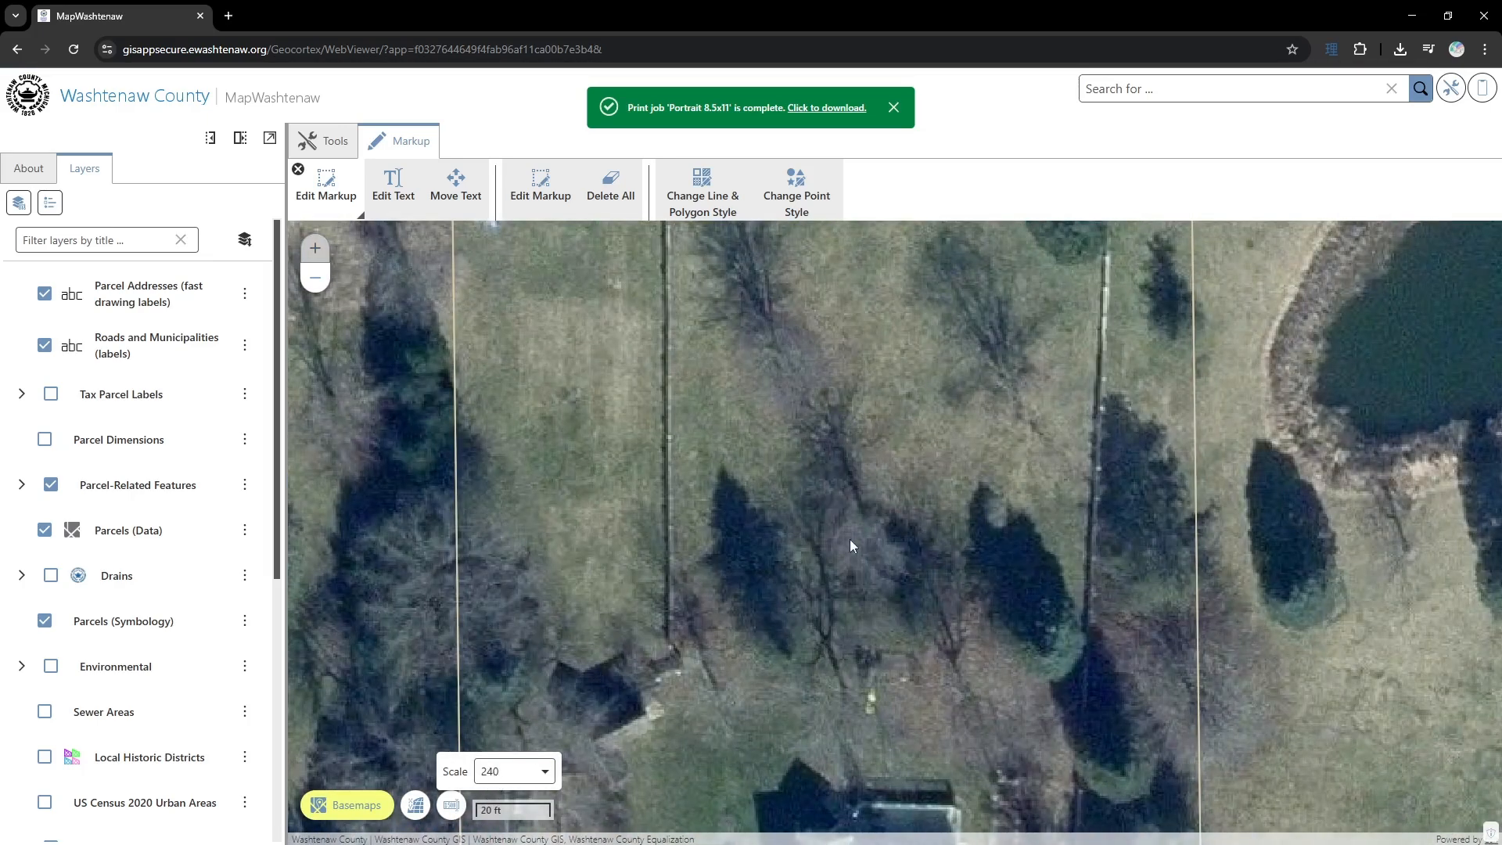
pyautogui.click(514, 779)
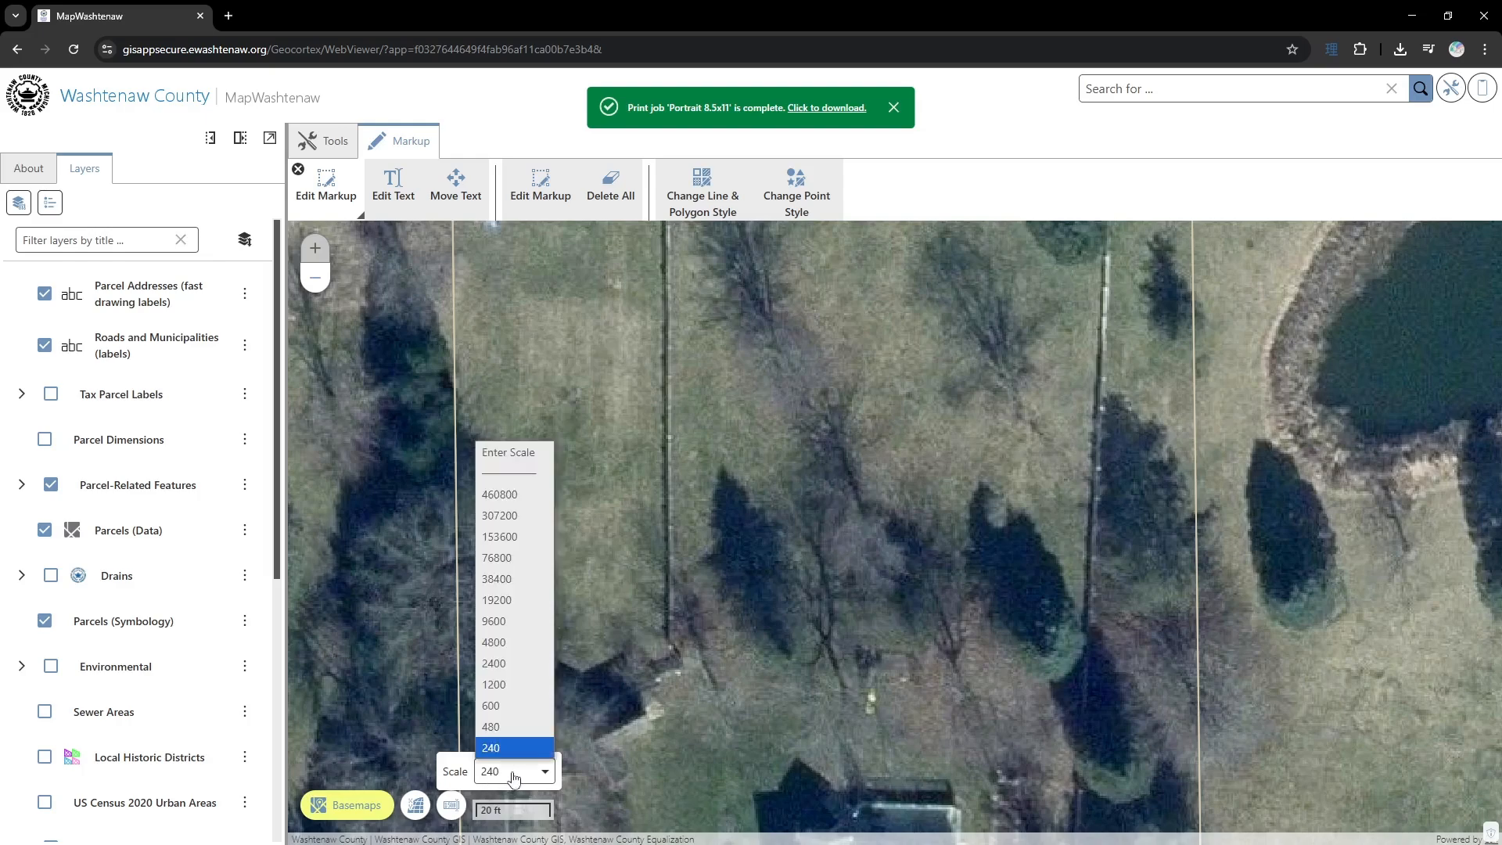
pyautogui.click(520, 581)
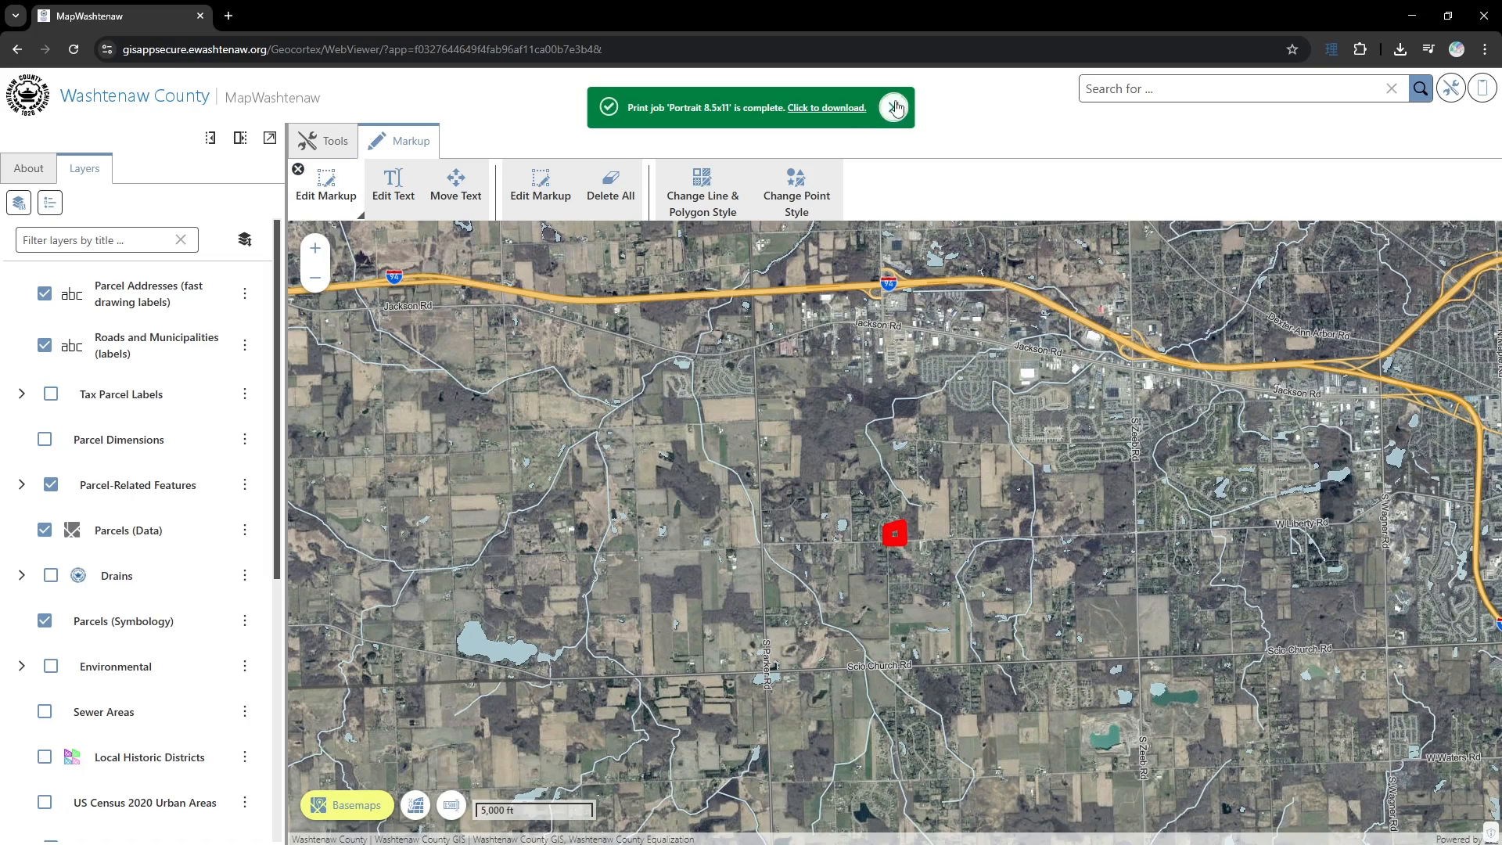
# - Close the markup editing tools and open the print setup for the map
pyautogui.click(298, 169)
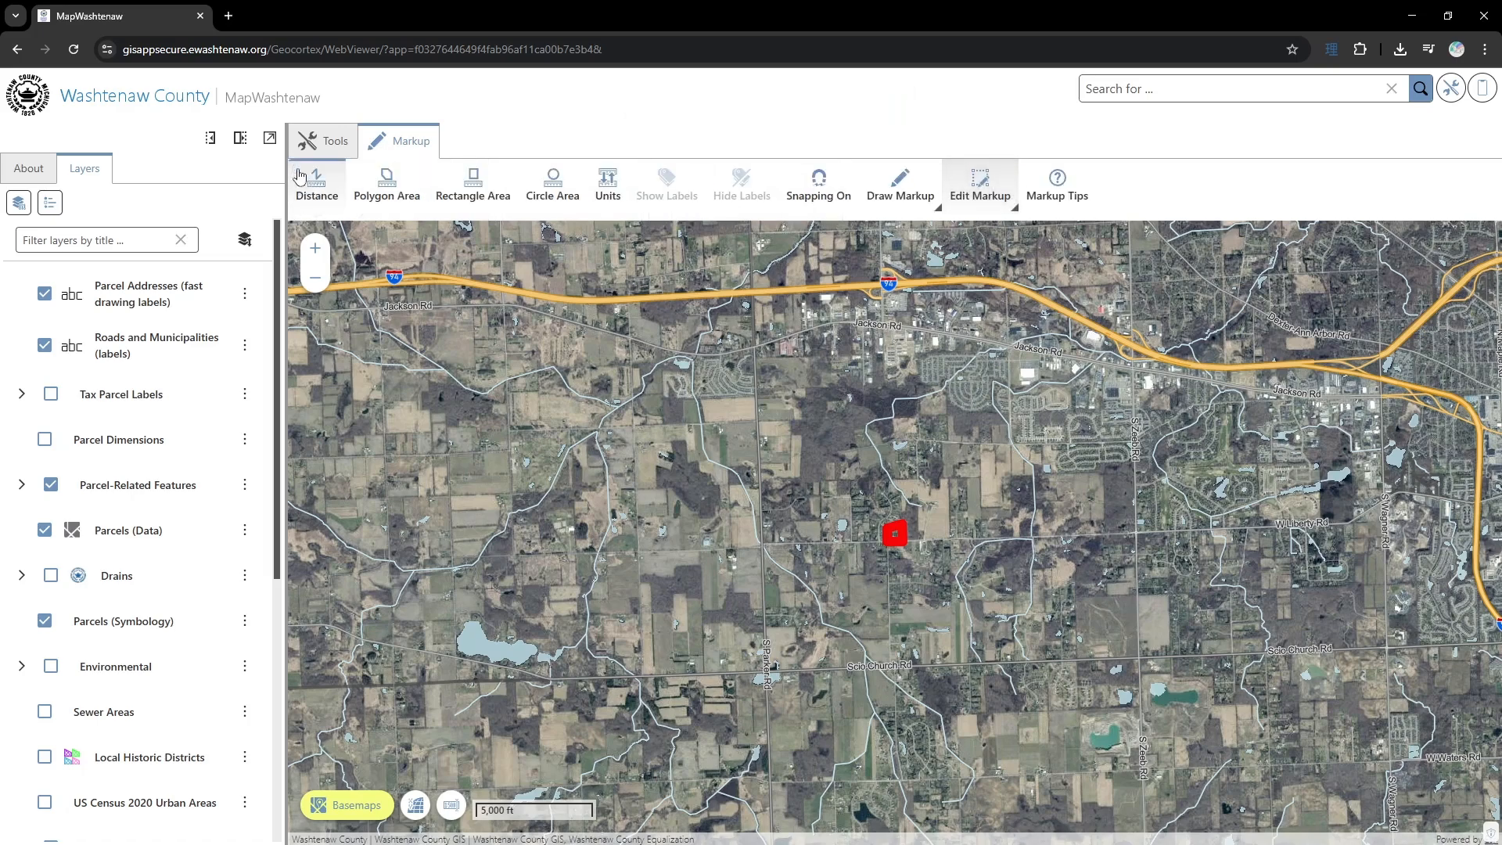
pyautogui.click(317, 142)
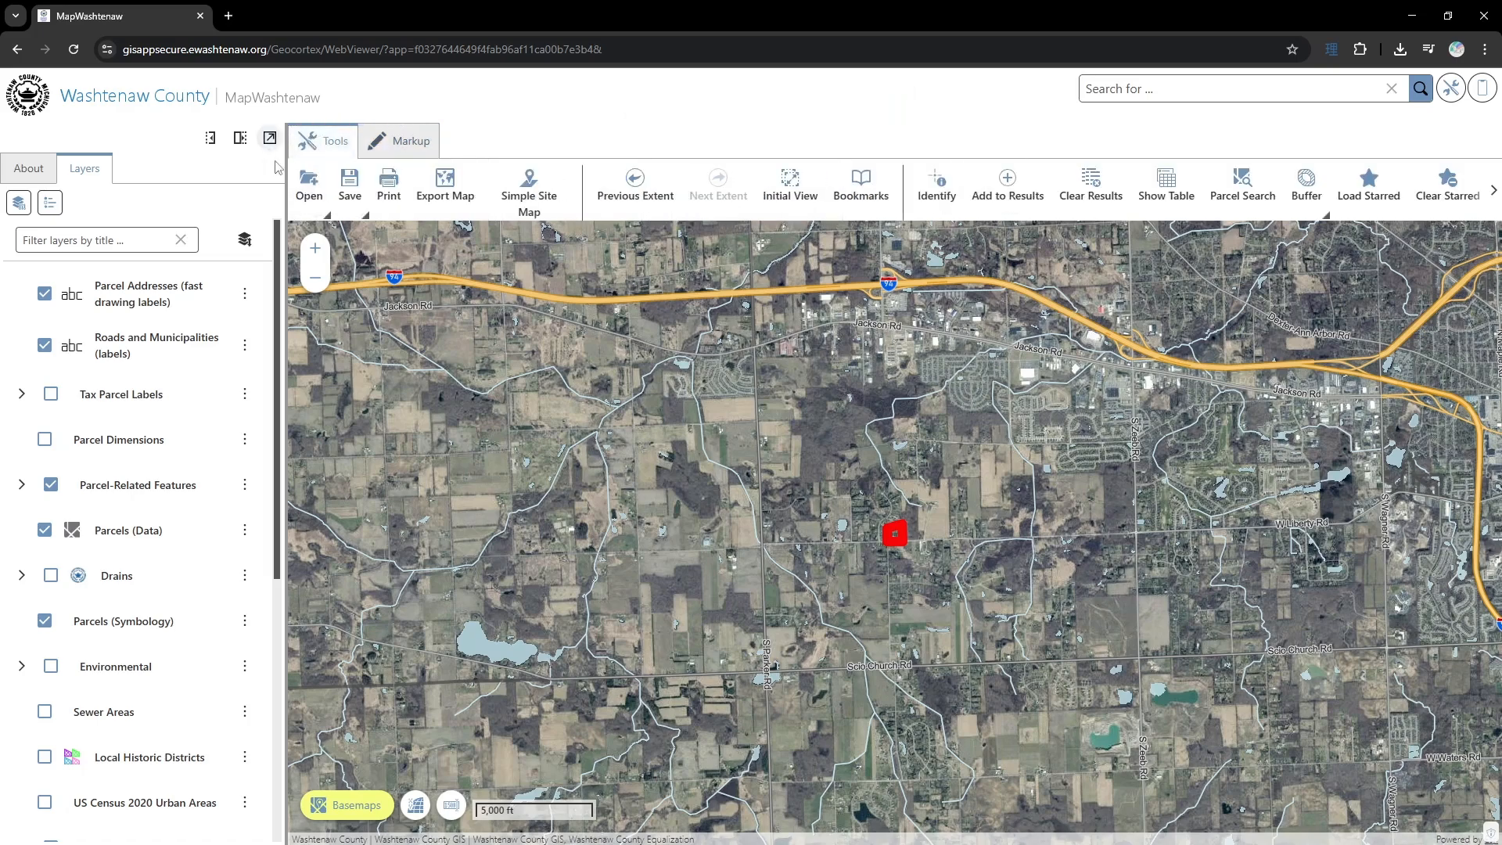
pyautogui.click(390, 195)
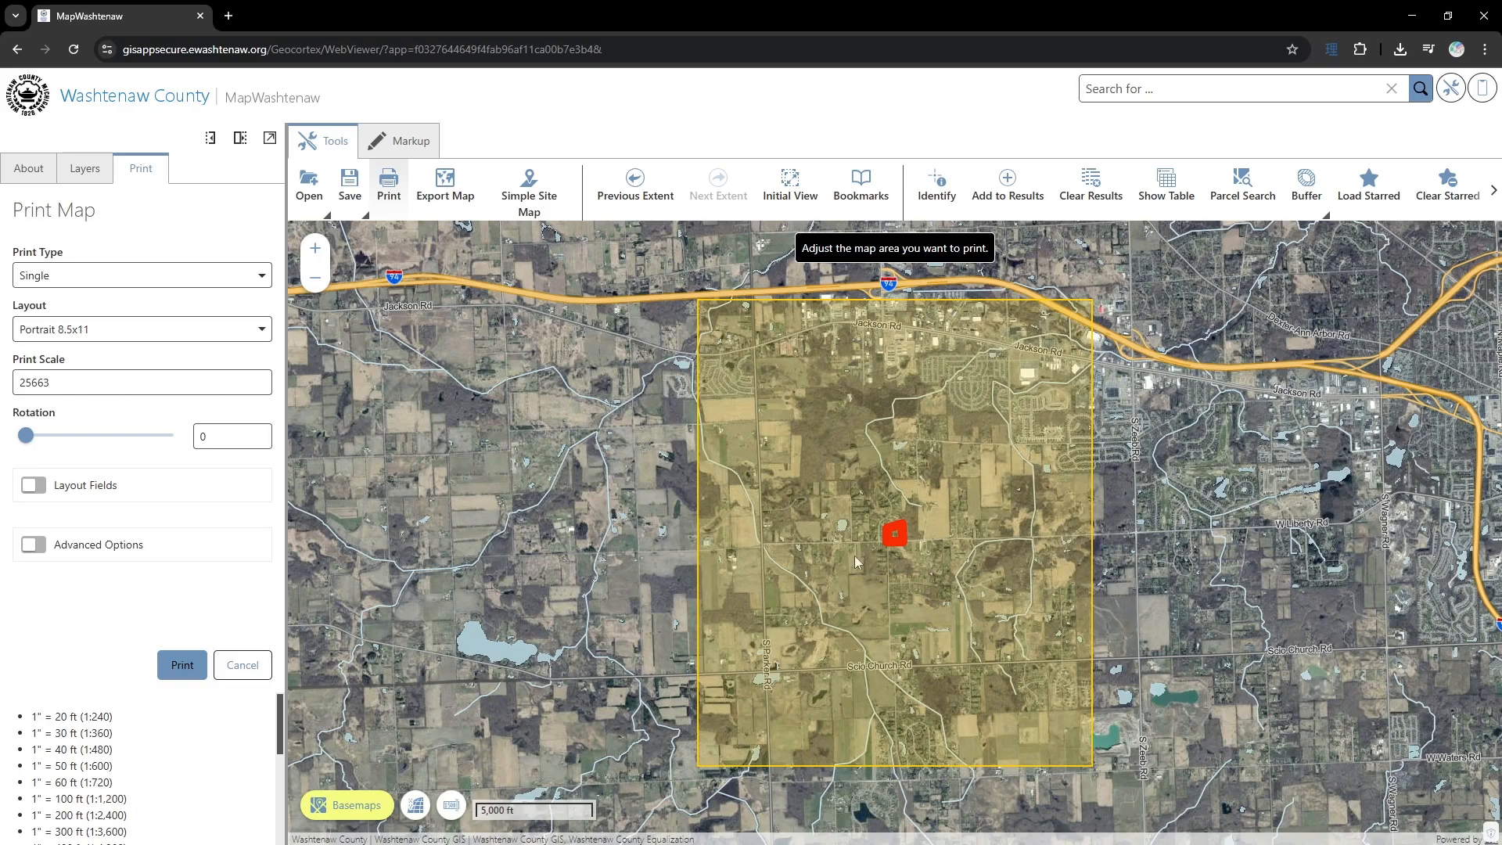
# - Set the print scale to 20000
pyautogui.scroll(1, 874, 546)
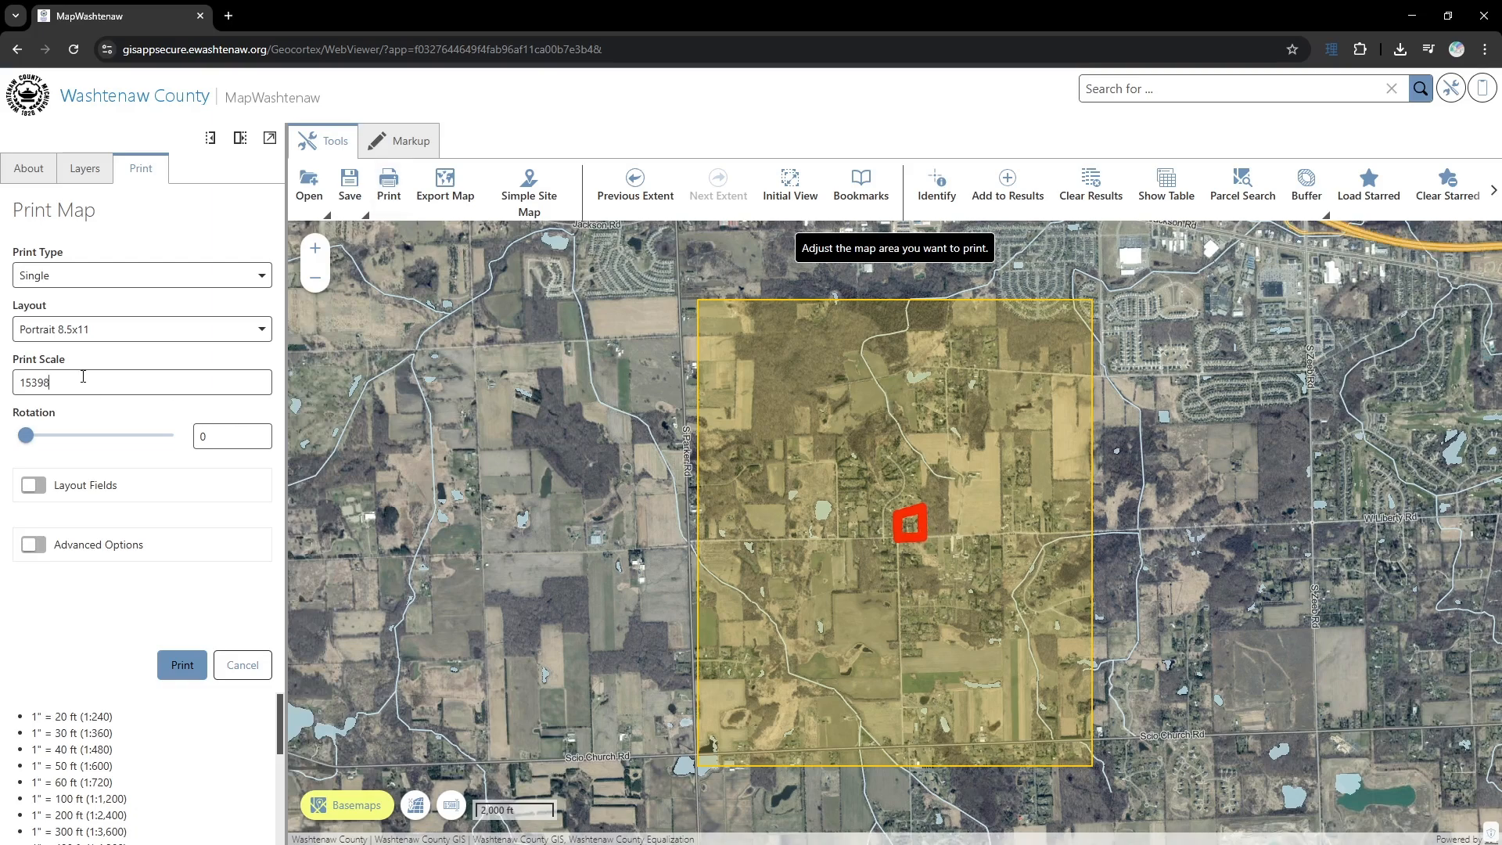
pyautogui.hotkey('ctrl', 'a')
pyautogui.write('20000')
pyautogui.press('Return')
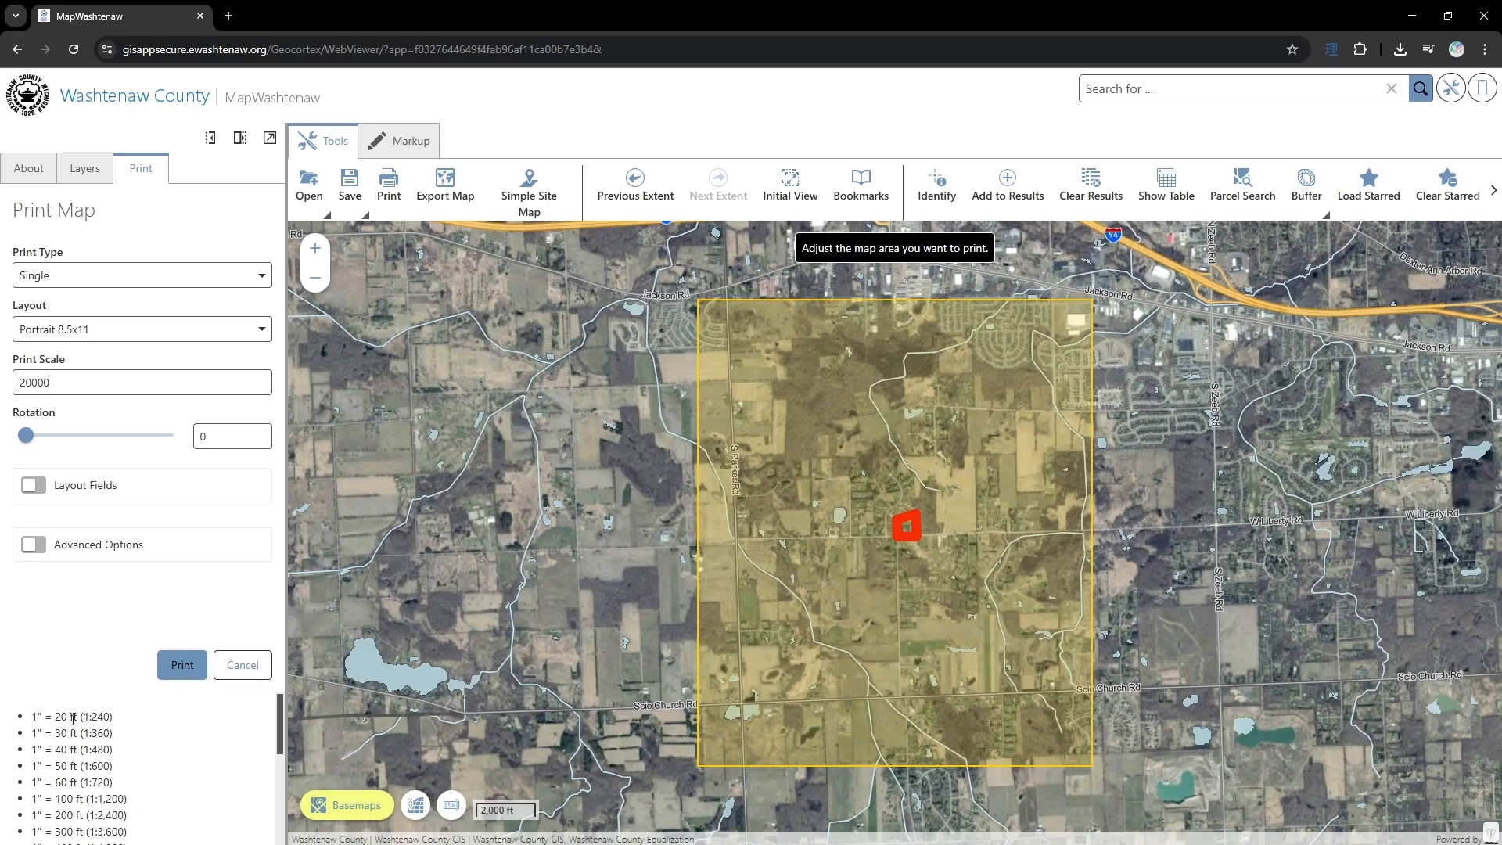
# - Set the print scale to 240 and position the print area over the house east of Malena Dr
pyautogui.moveTo(92, 717); pyautogui.dragTo(110, 716)
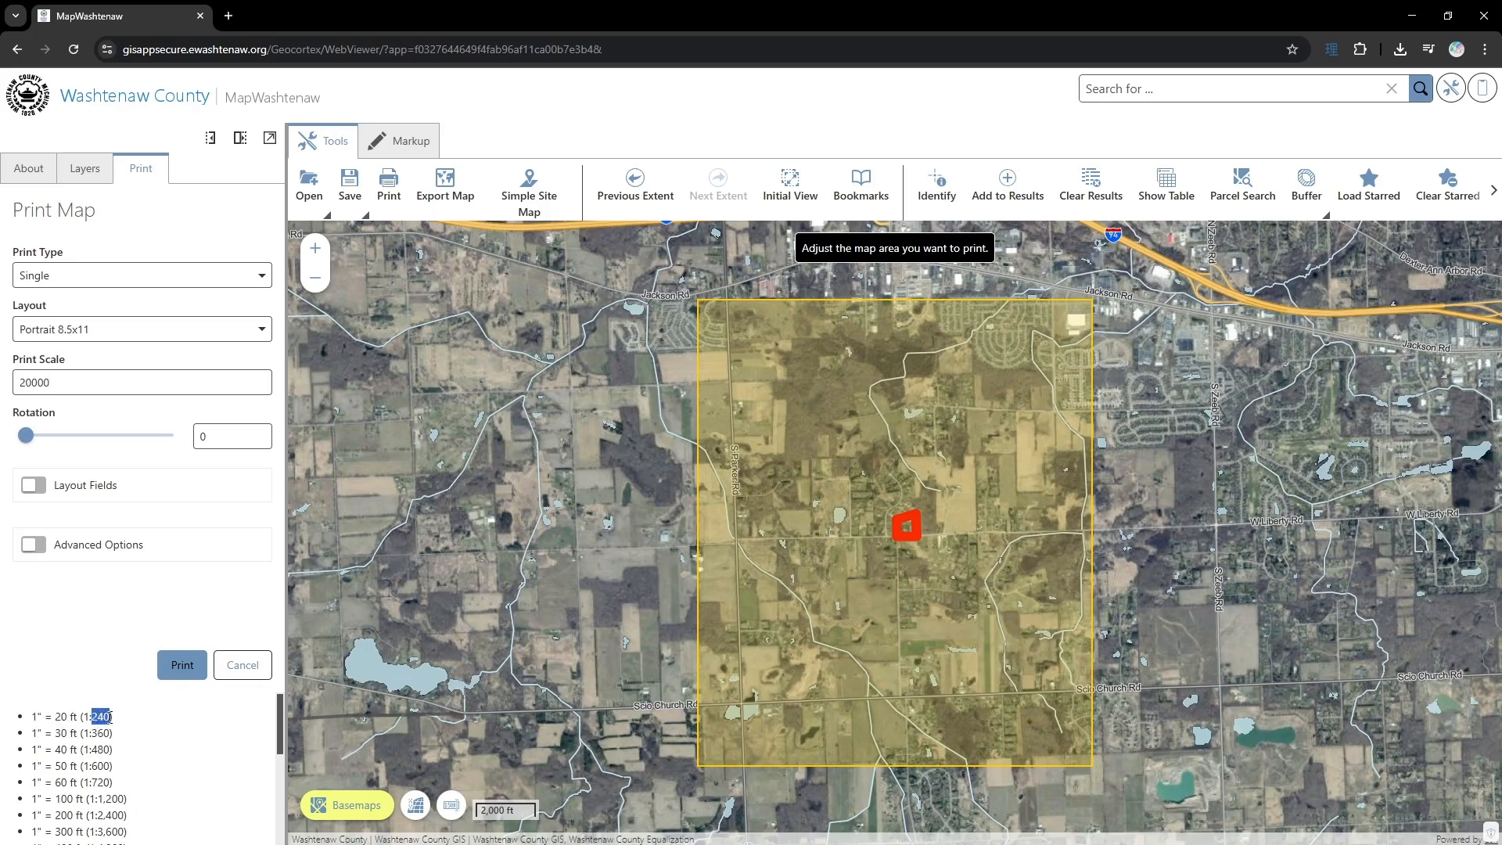
pyautogui.doubleClick(89, 384)
pyautogui.write('240')
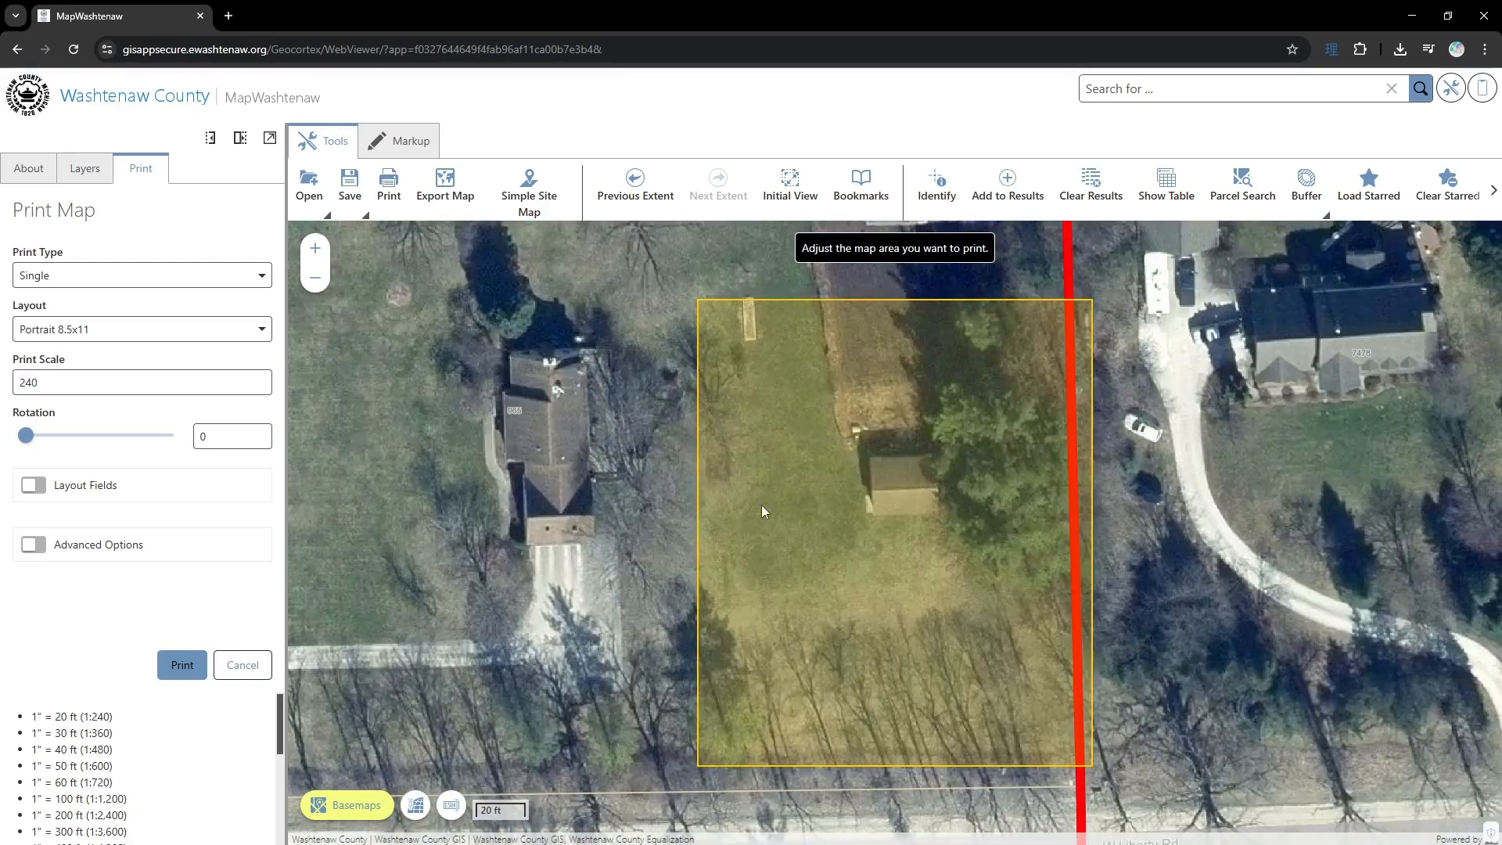
pyautogui.moveTo(762, 505); pyautogui.dragTo(1073, 571)
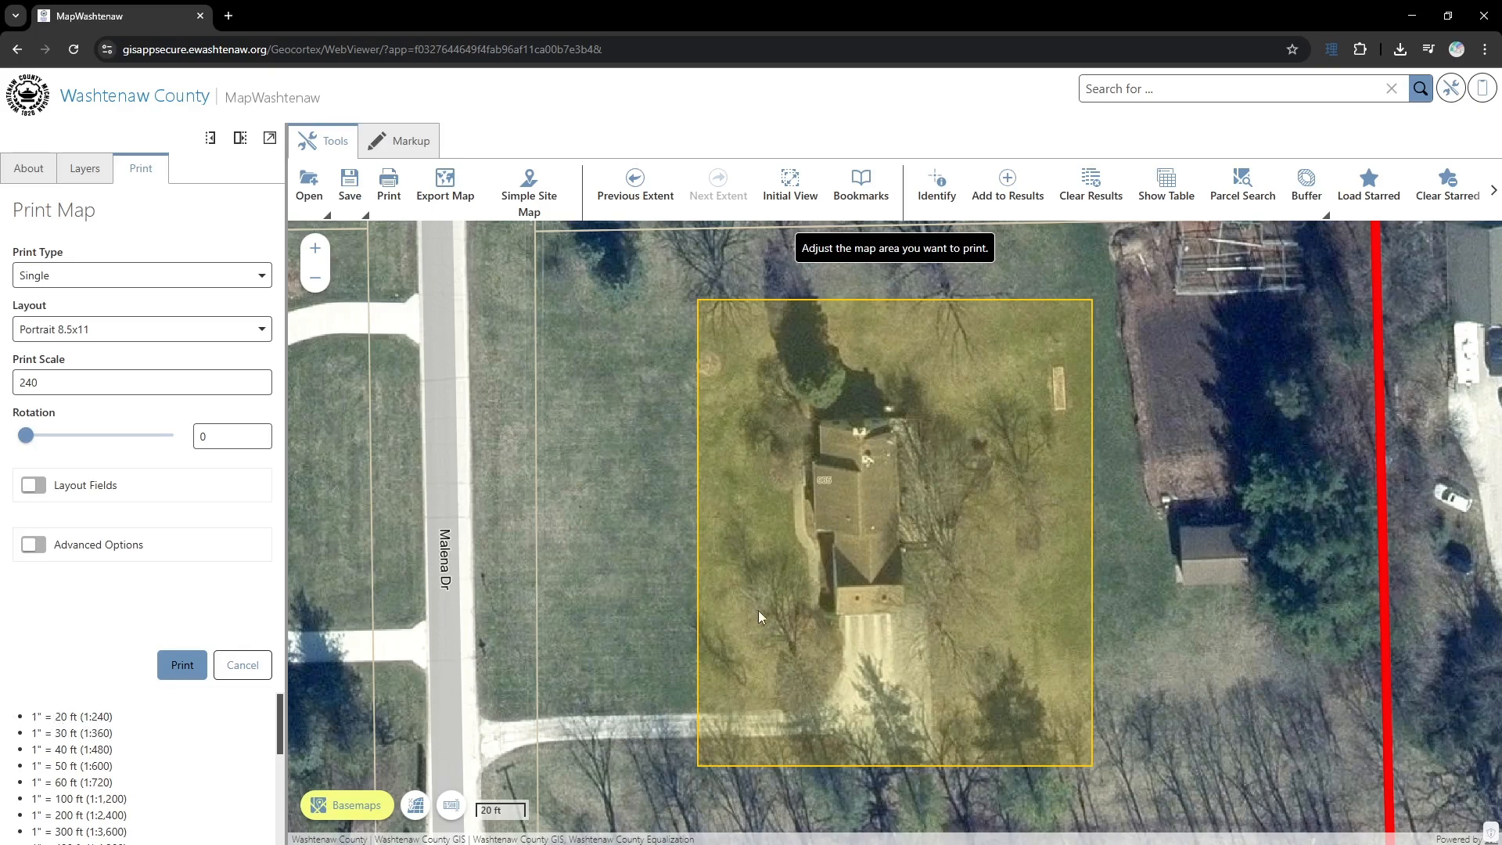
pyautogui.moveTo(662, 571); pyautogui.dragTo(693, 567)
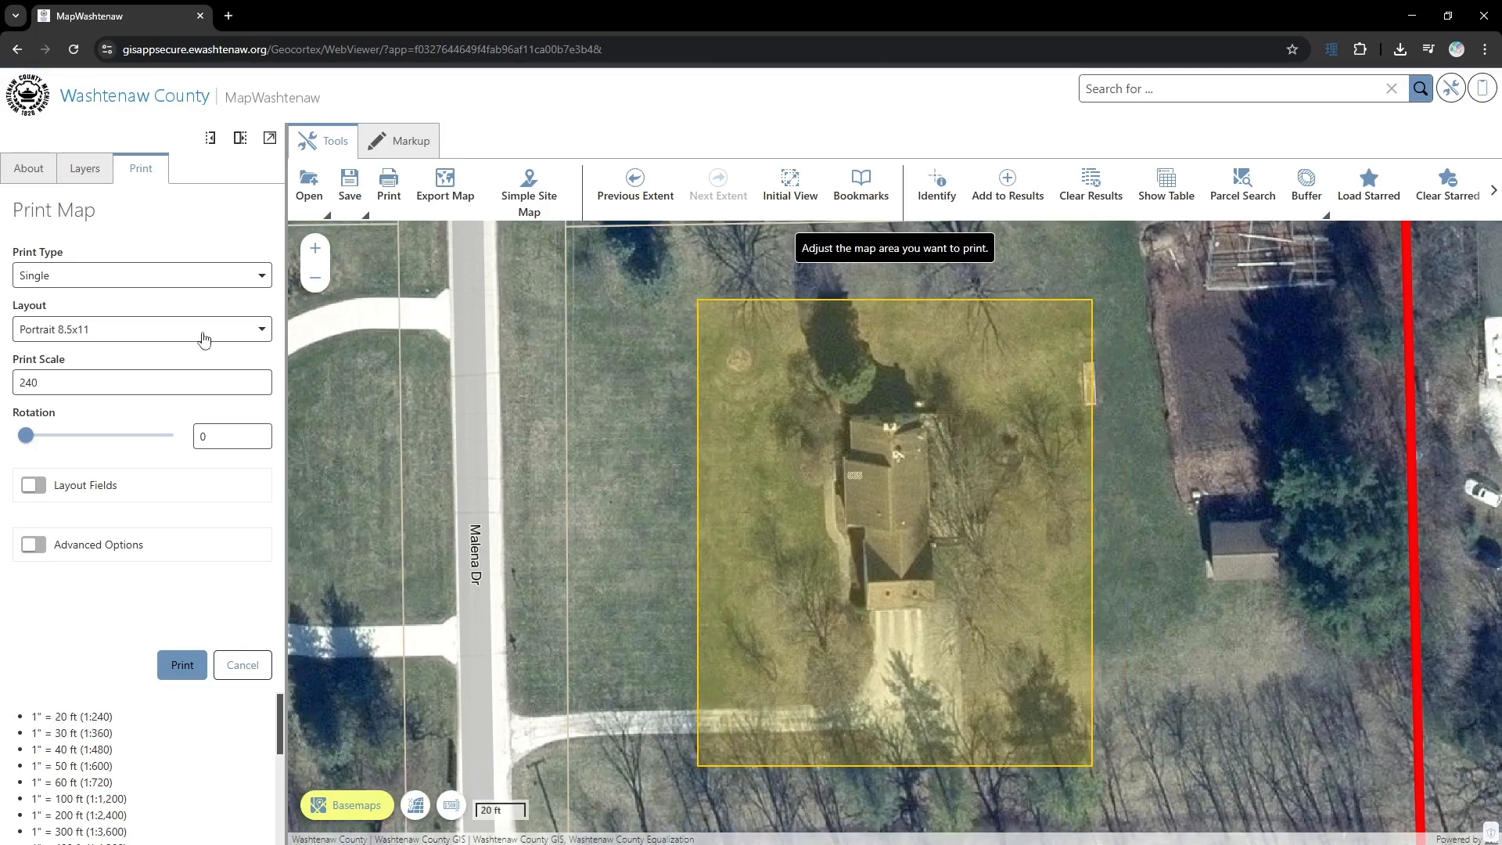
# - Print the house area in the Portrait 8.5x11 (10ft scale bar for close ups) layout and review the resulting PDF
pyautogui.click(232, 332)
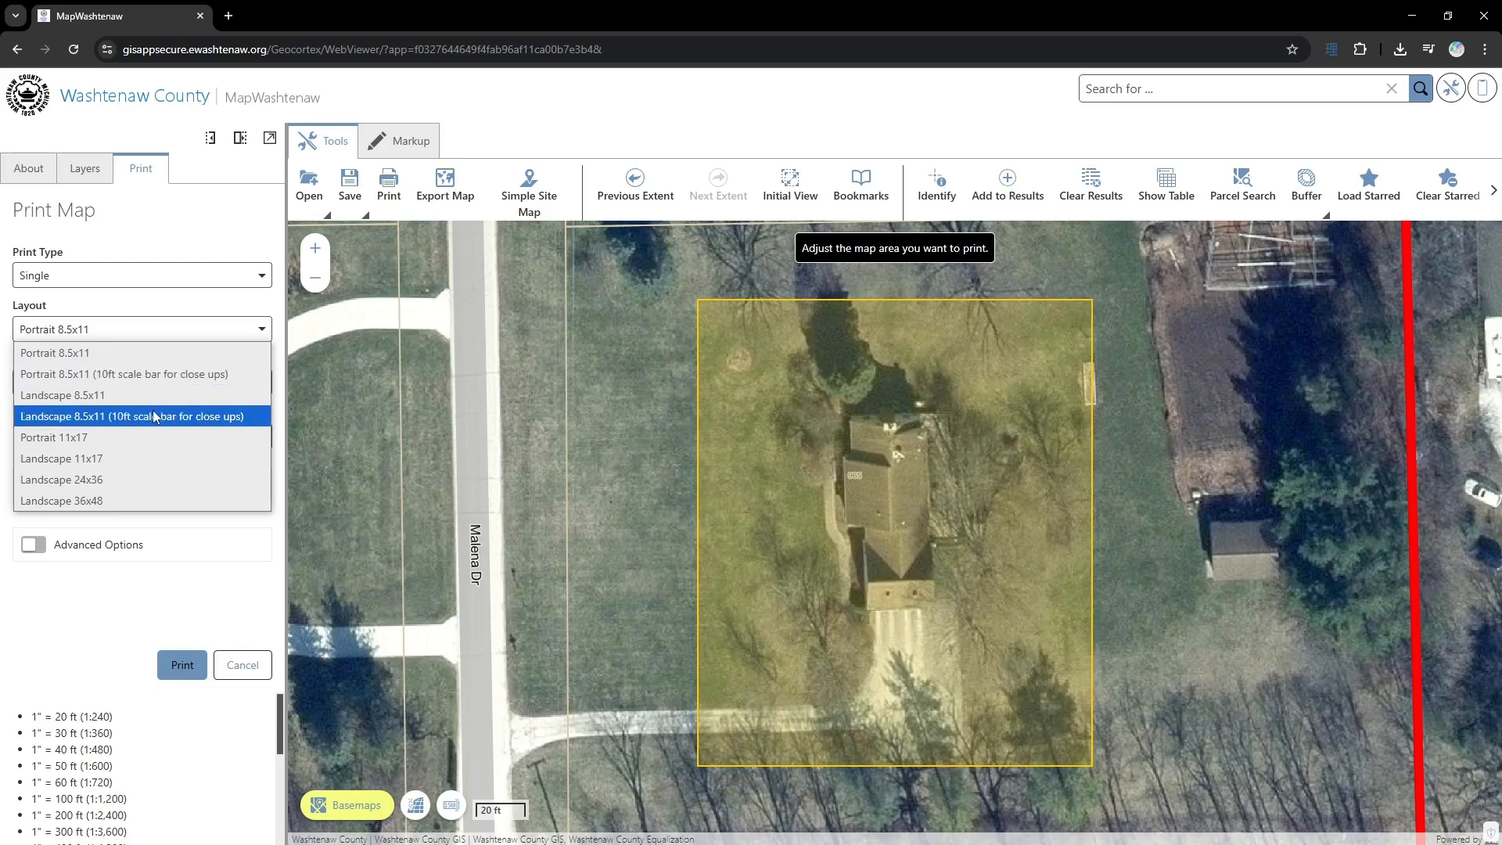
pyautogui.click(166, 375)
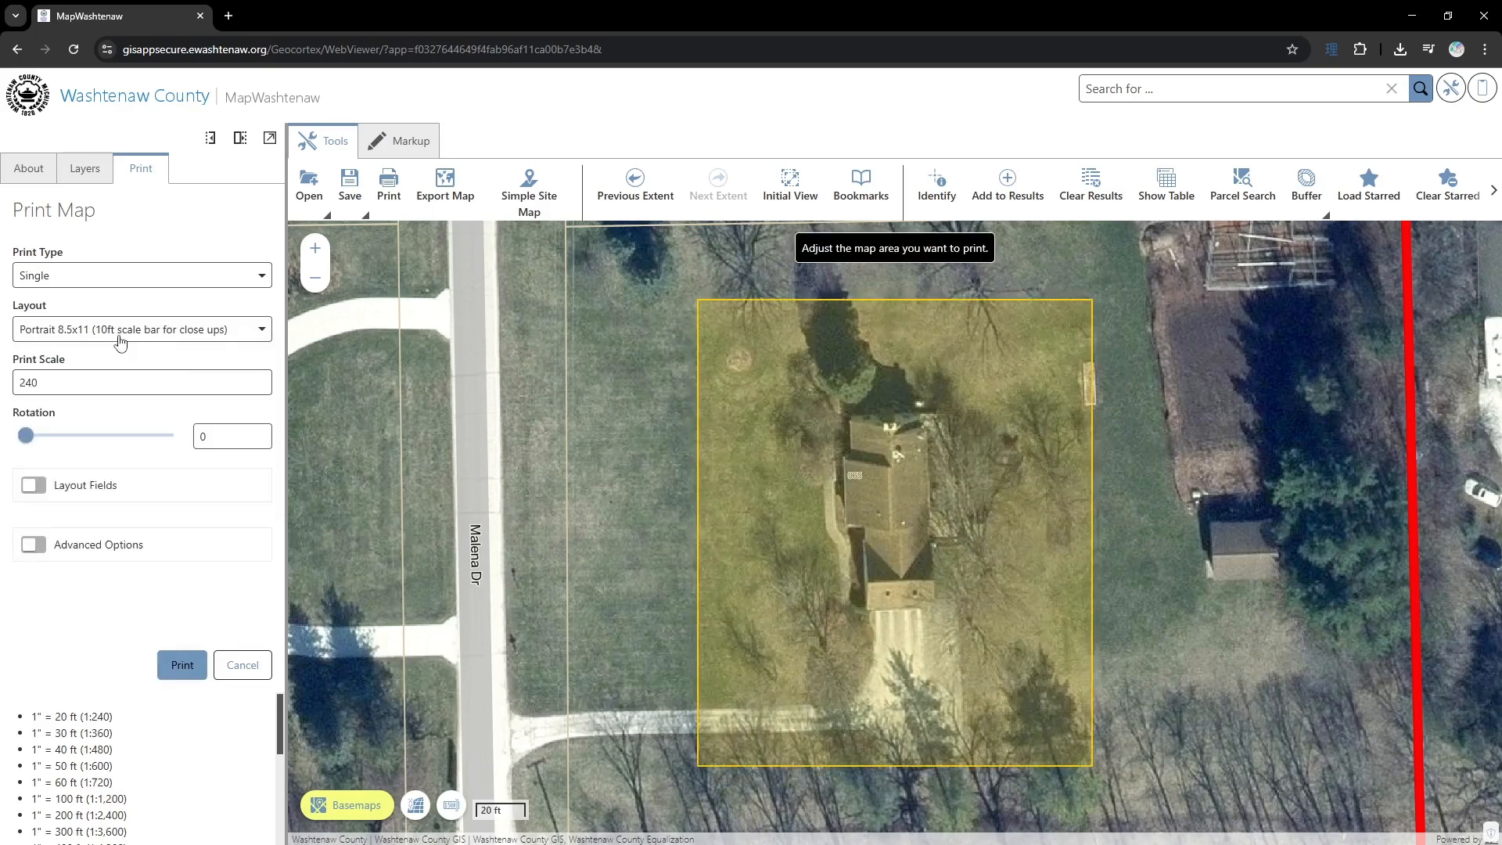
pyautogui.click(184, 671)
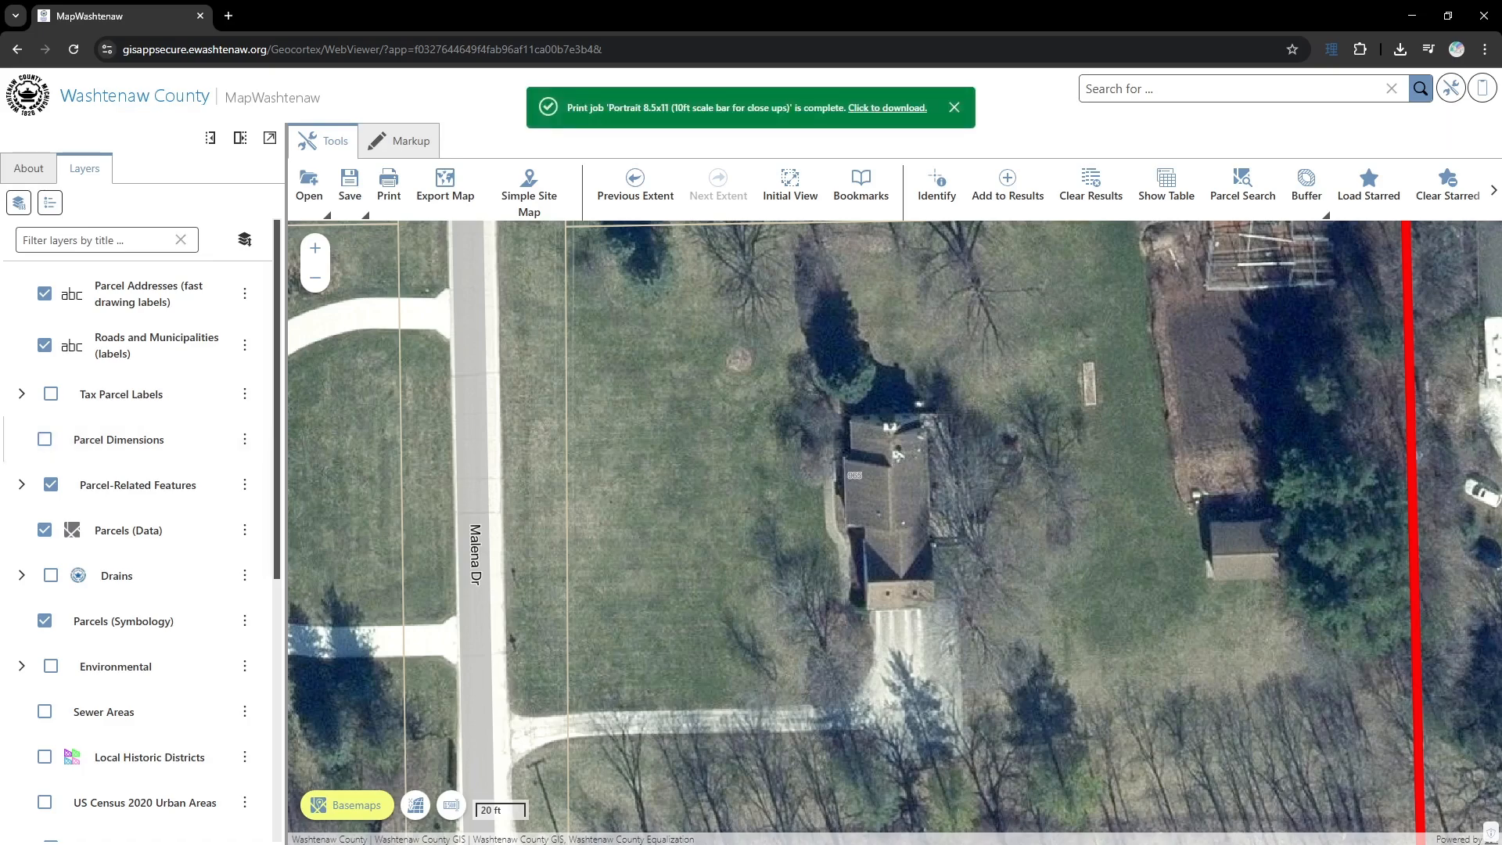
pyautogui.click(900, 108)
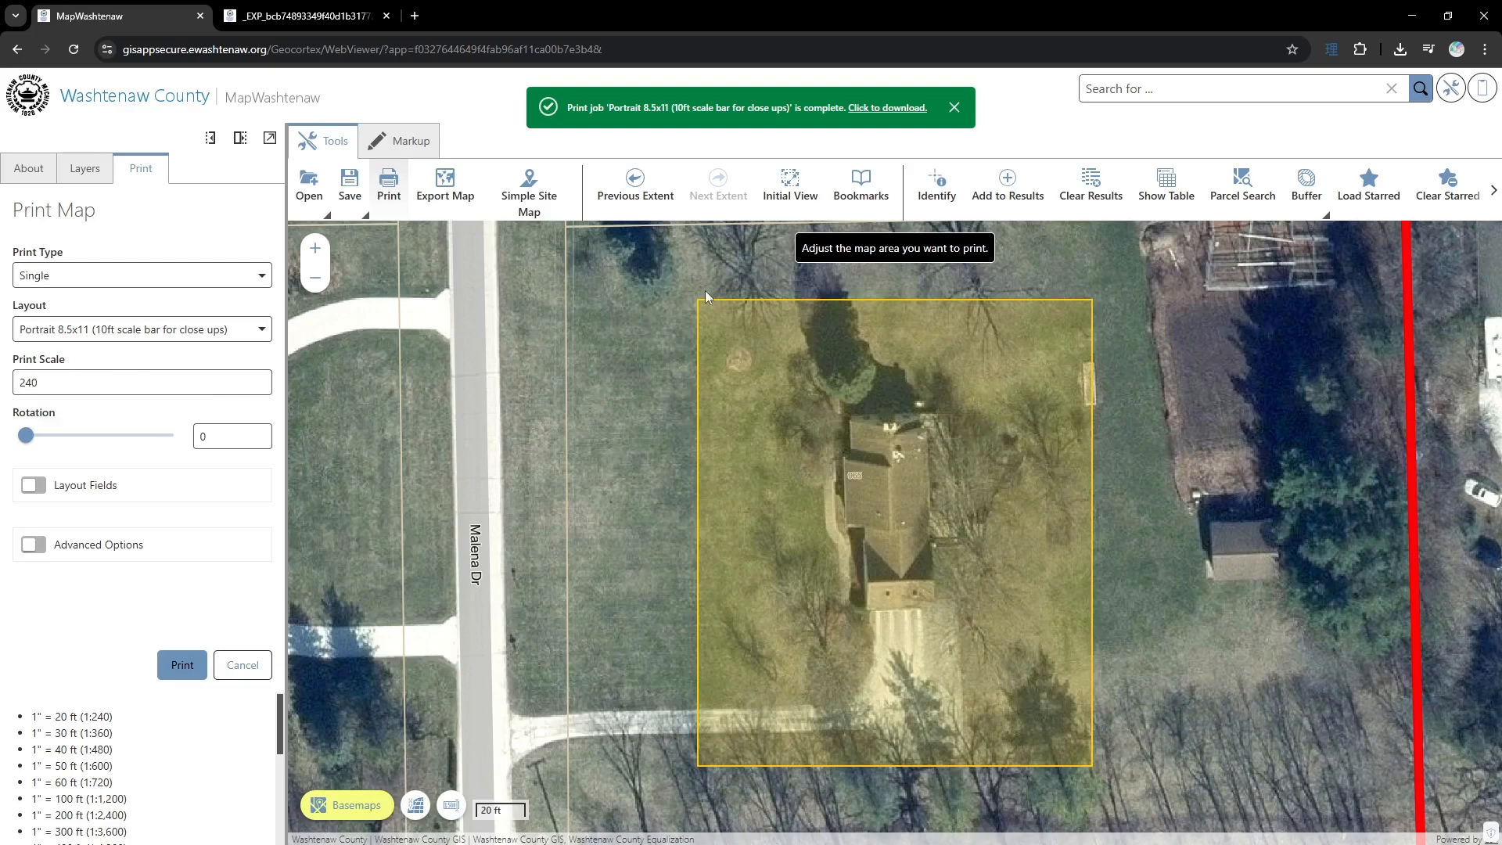
pyautogui.click(305, 18)
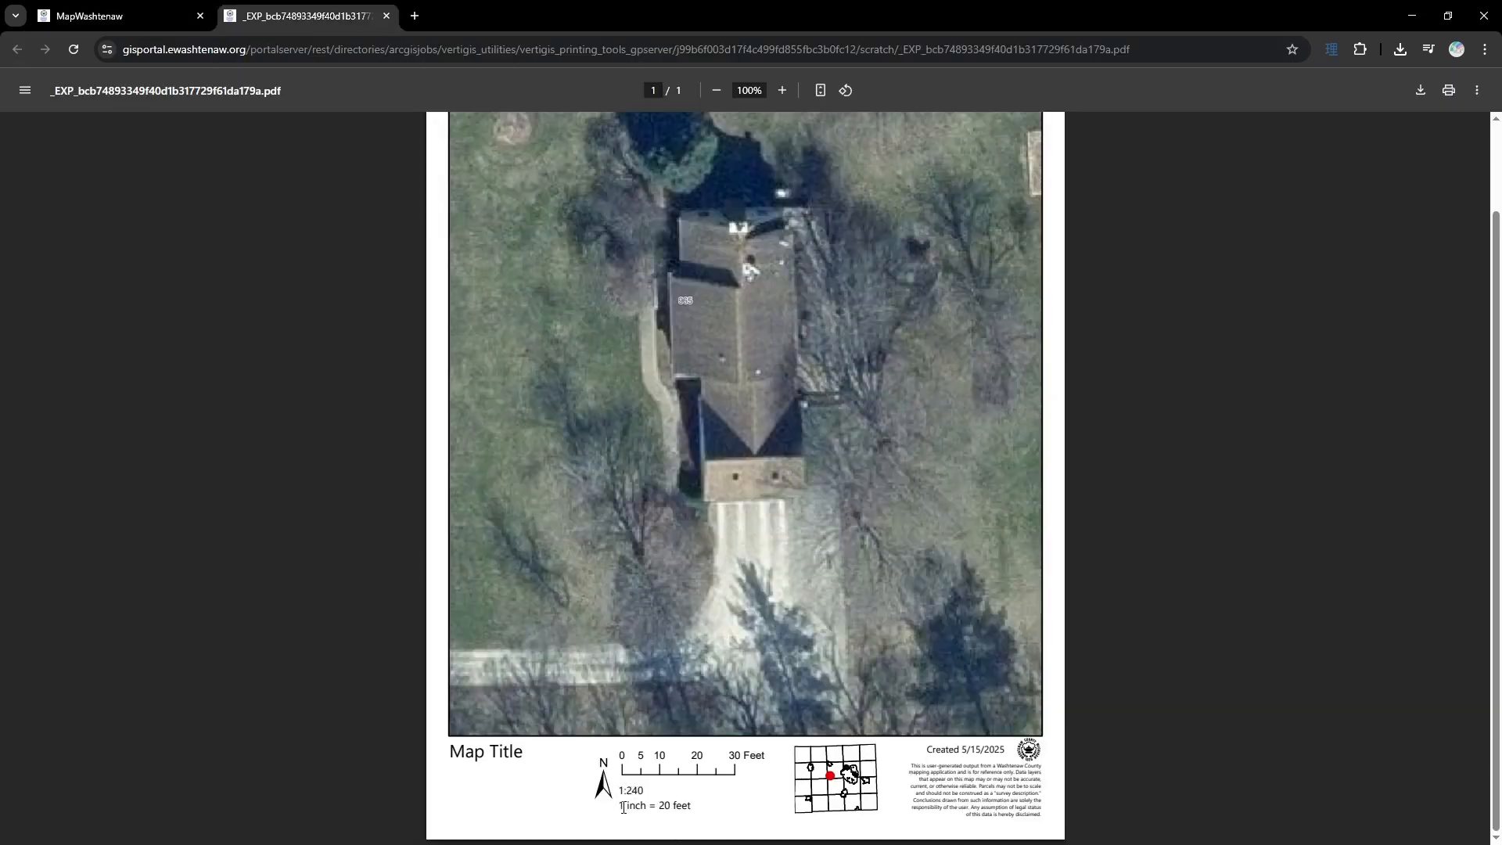
pyautogui.click(130, 24)
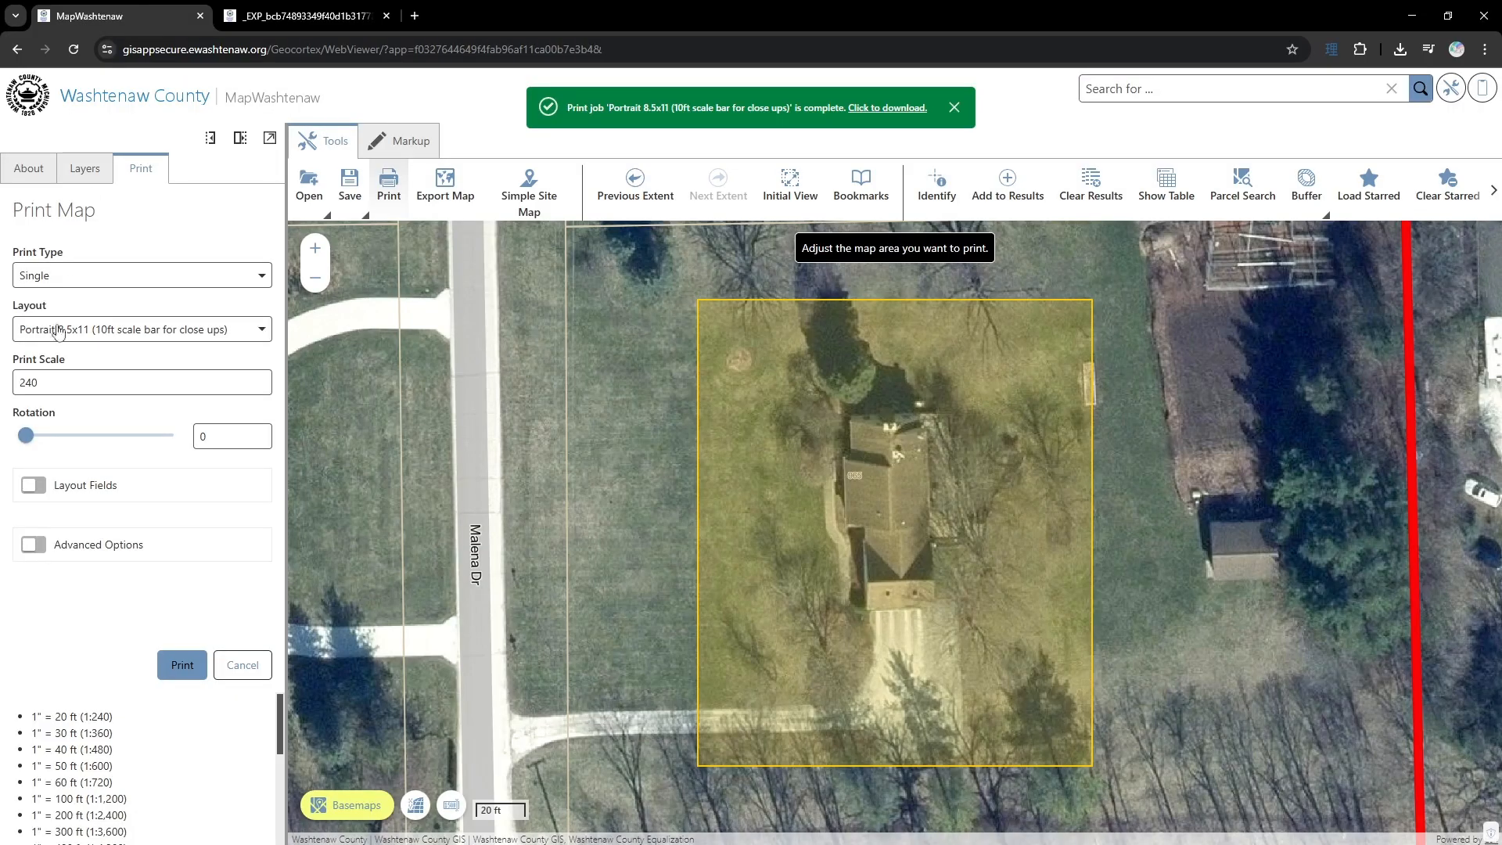
pyautogui.click(451, 807)
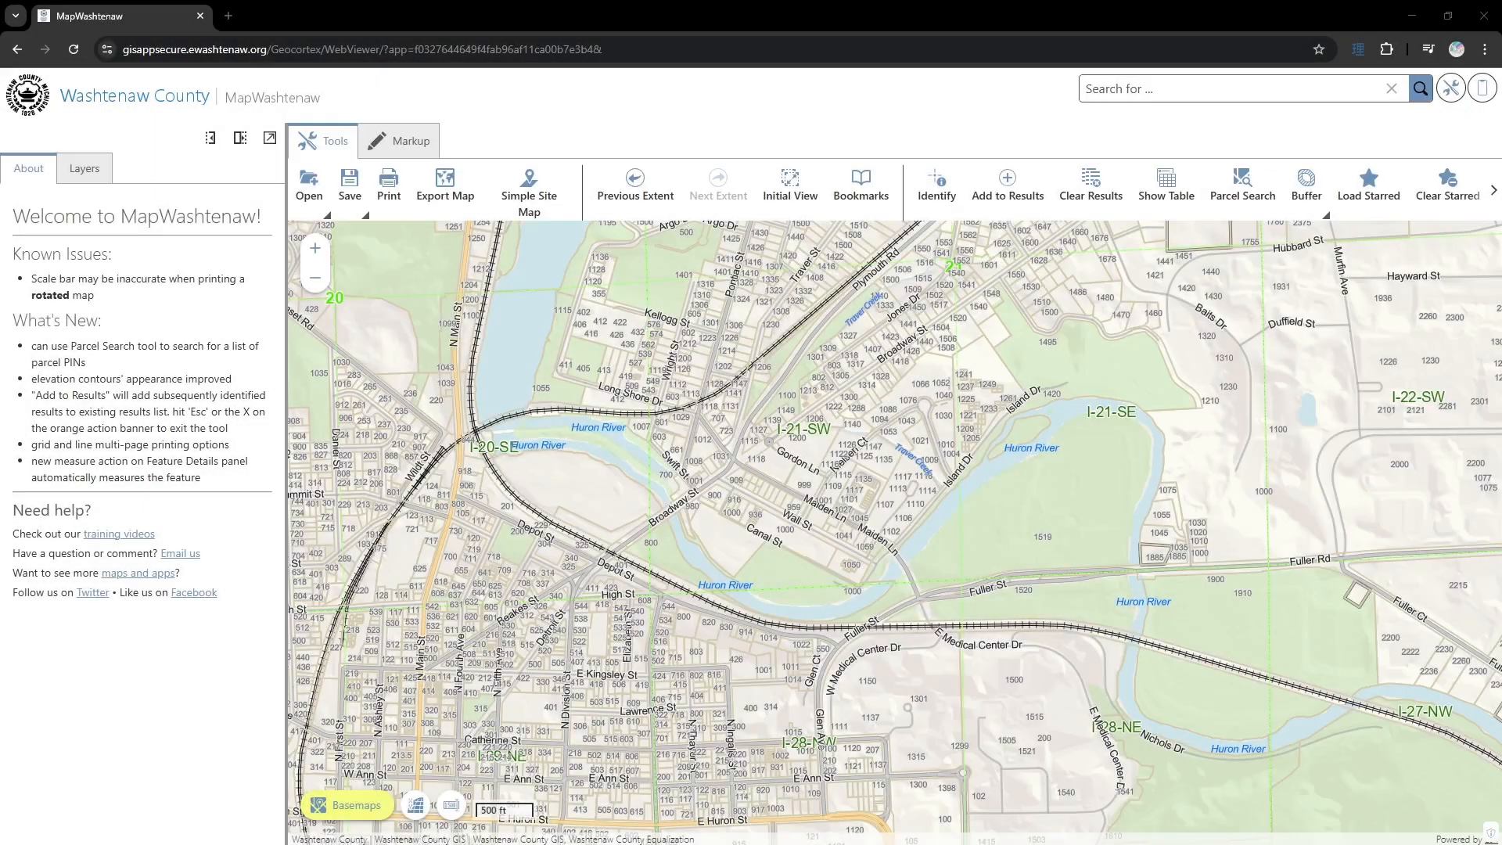
# - Set up a Grid print with 2 rows and 2 columns, covering the Huron River around Broadway St and Depot St
pyautogui.click(389, 195)
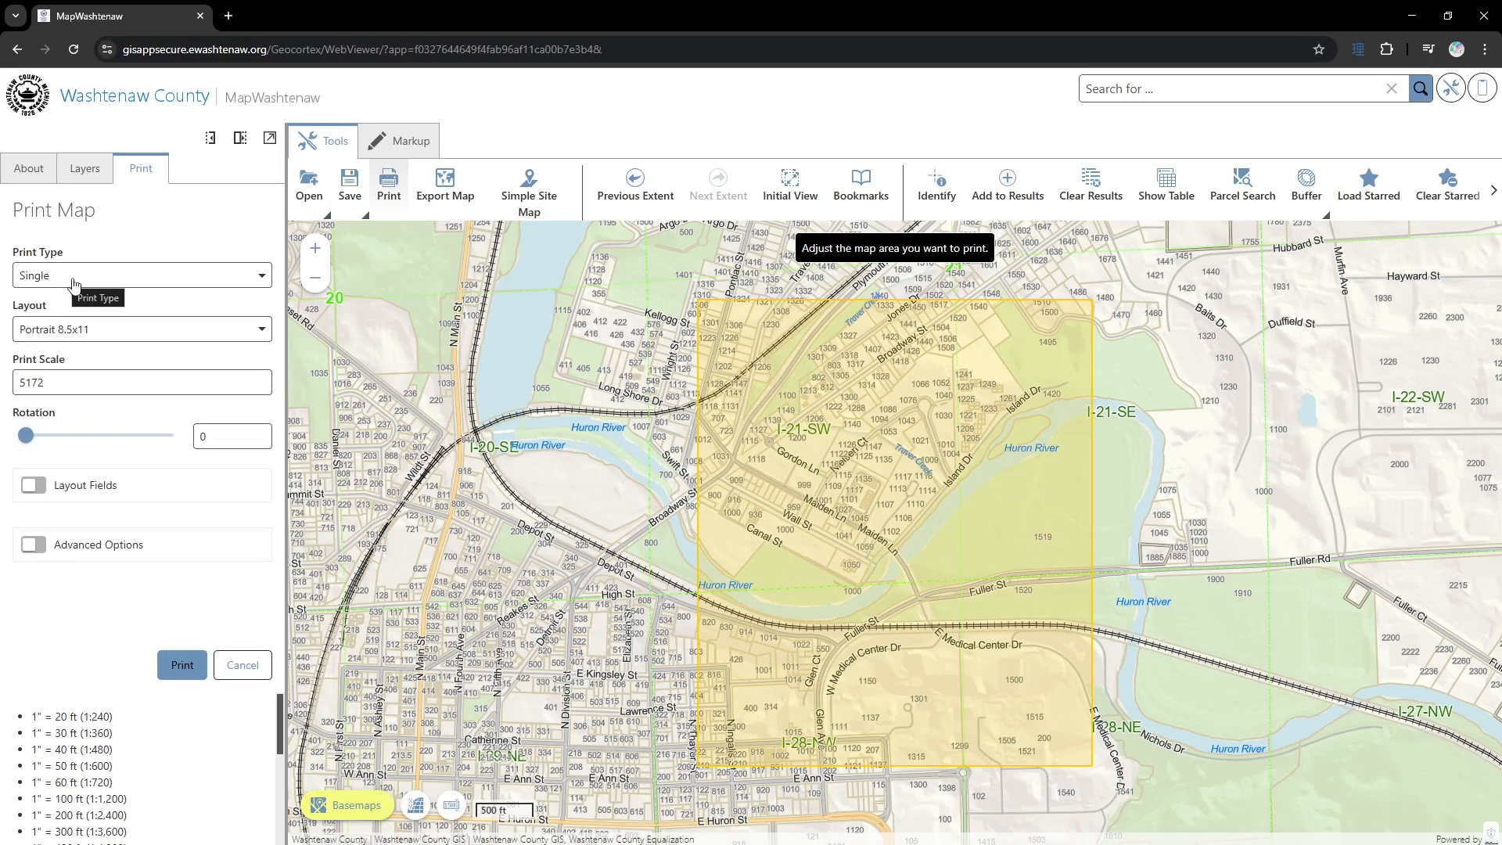
pyautogui.click(253, 282)
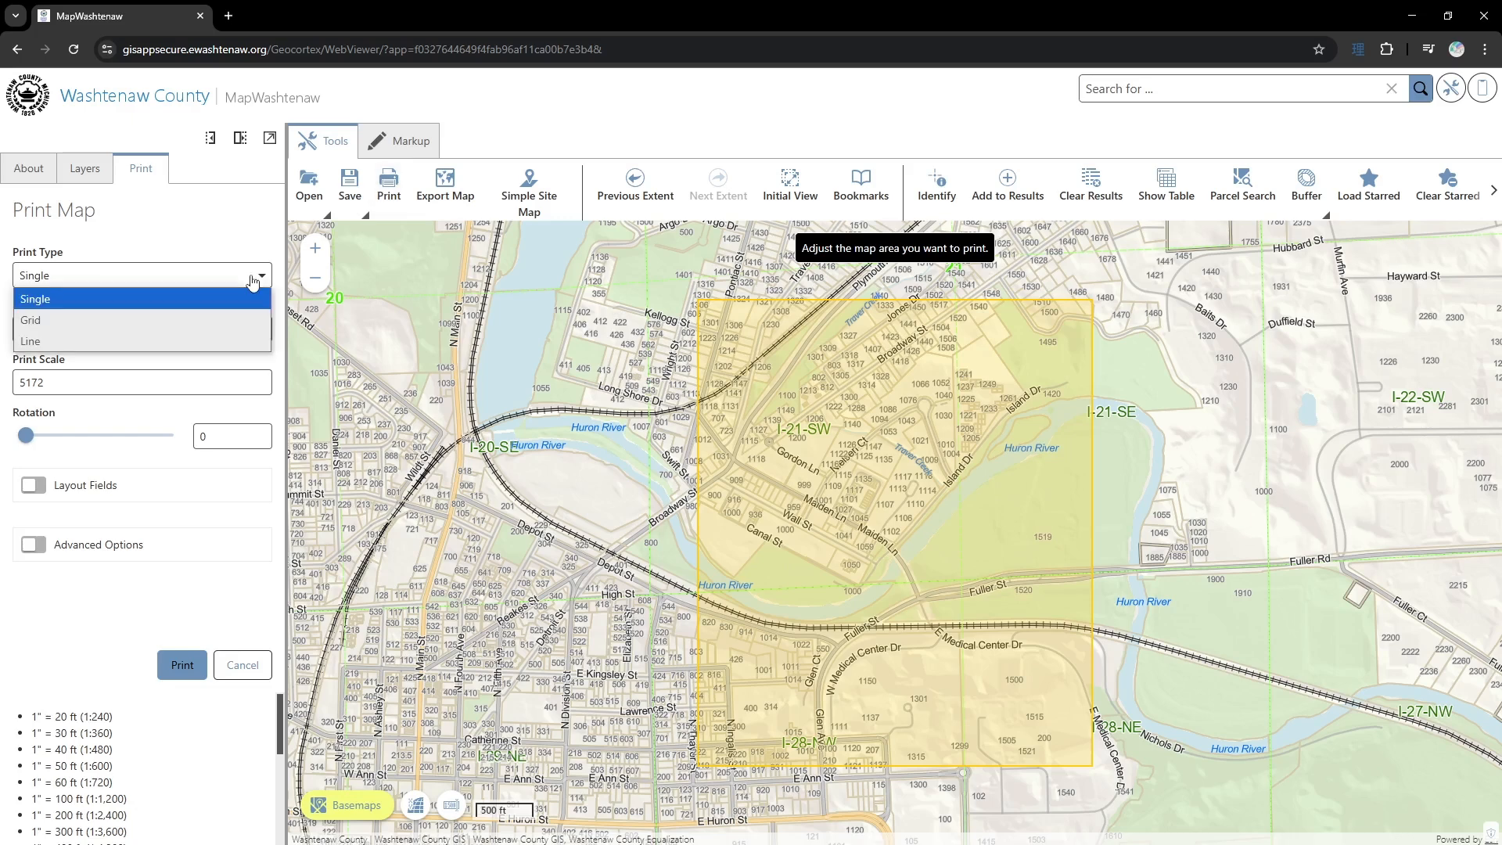
pyautogui.click(201, 320)
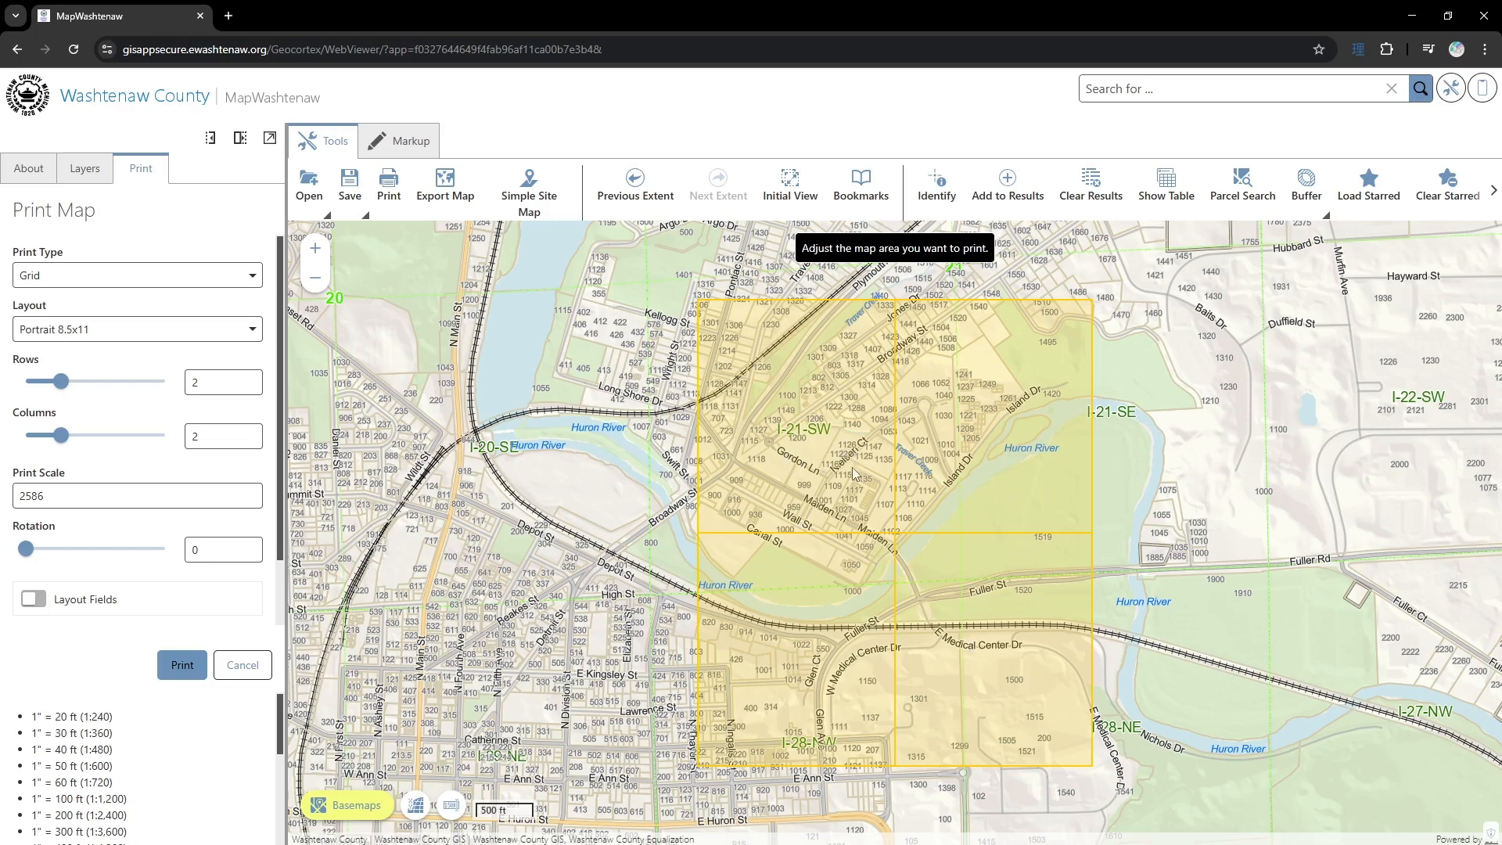
pyautogui.moveTo(64, 382)
pyautogui.mouseDown()
pyautogui.moveTo(101, 382)
pyautogui.moveTo(72, 383)
pyautogui.mouseUp()
pyautogui.moveTo(61, 436)
pyautogui.mouseDown()
pyautogui.moveTo(115, 441)
pyautogui.moveTo(66, 442)
pyautogui.mouseUp()
pyautogui.moveTo(514, 545); pyautogui.dragTo(686, 674)
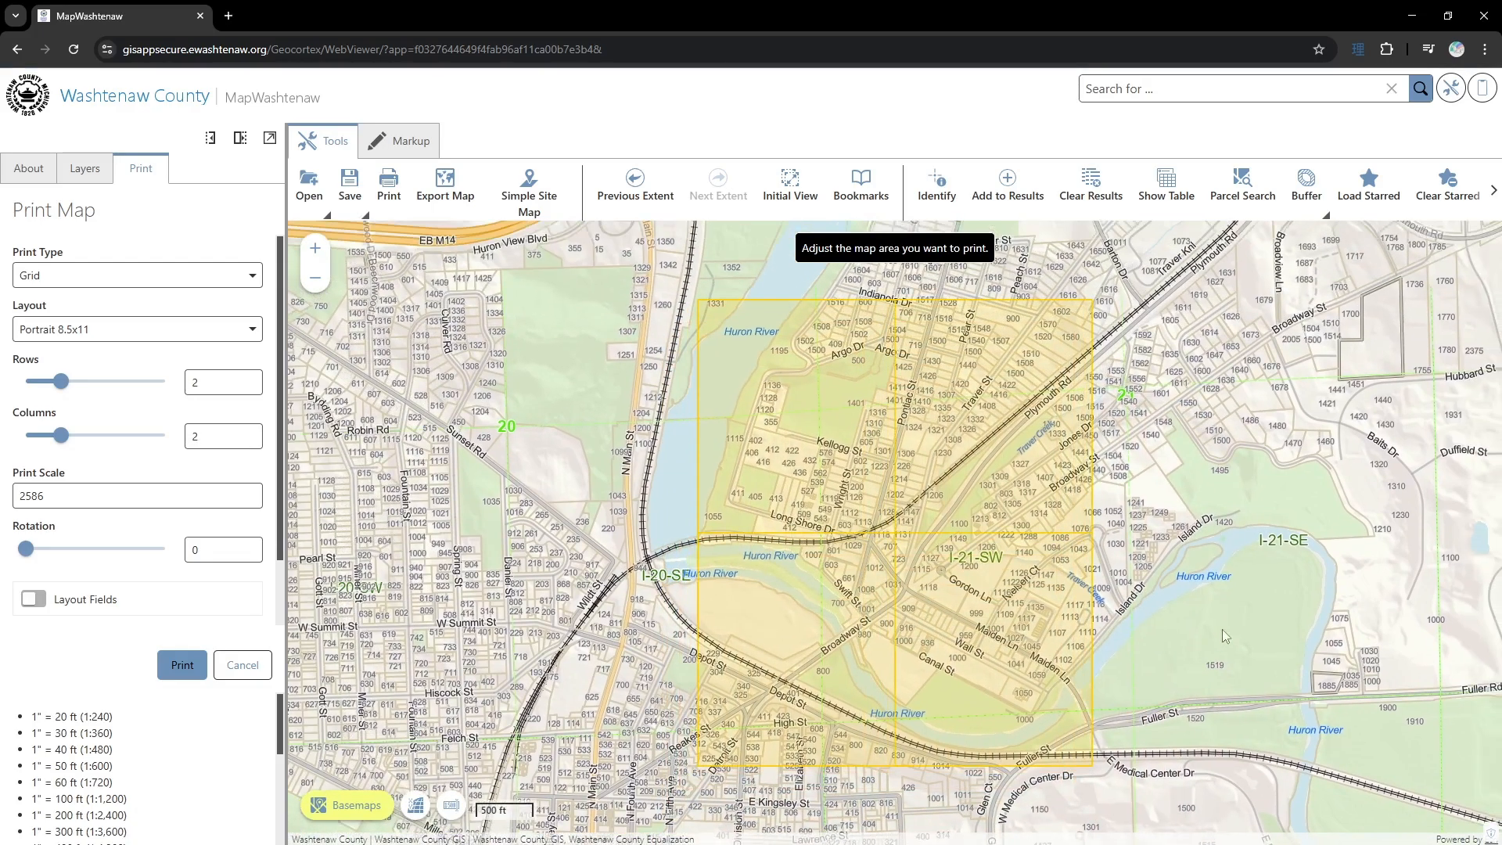
pyautogui.moveTo(1222, 629); pyautogui.dragTo(1274, 556)
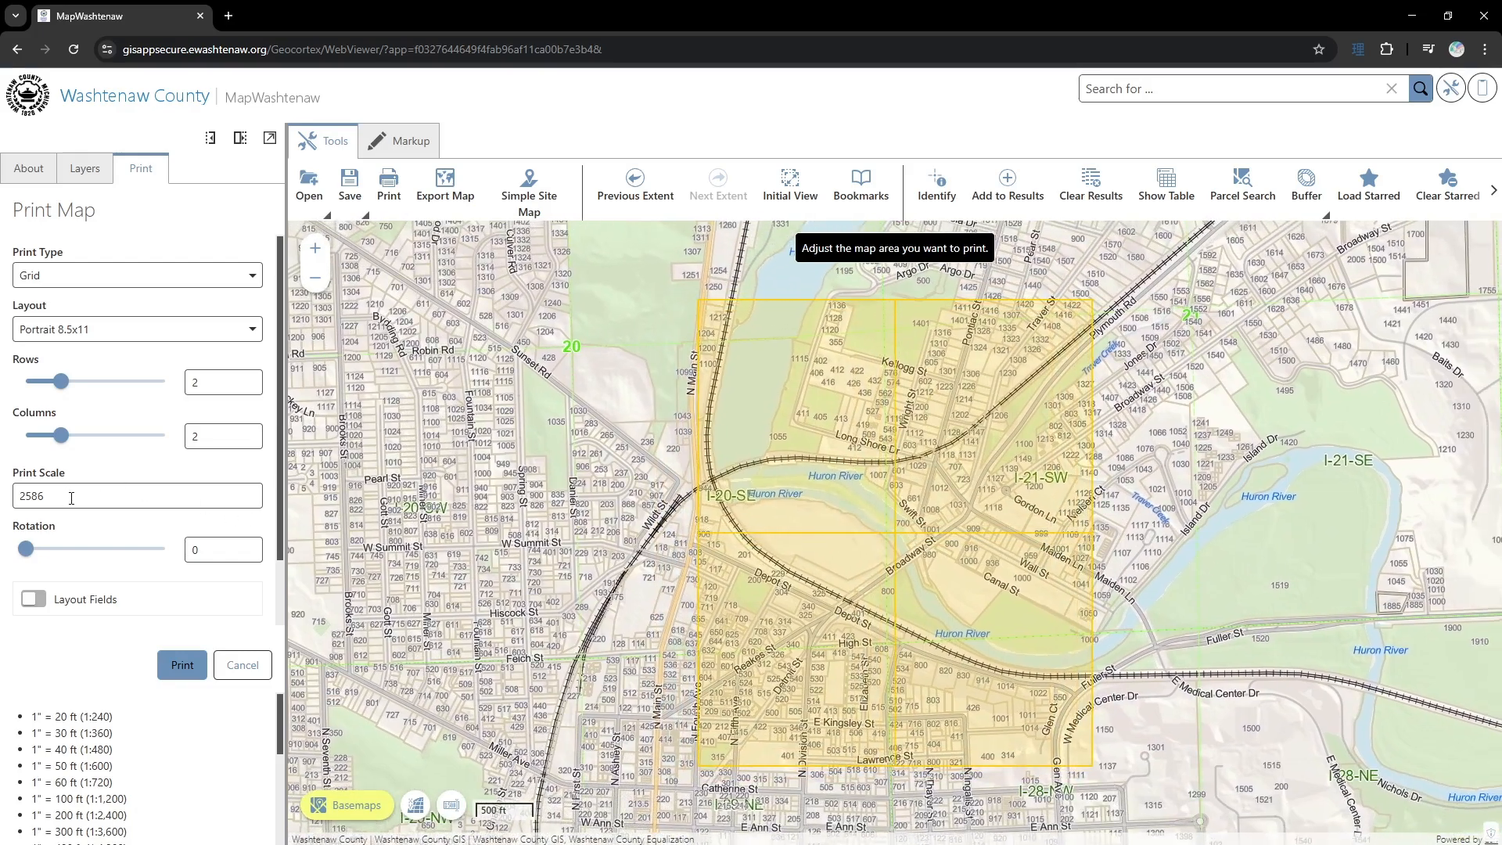
# - Set the grid's print scale to 2000 and print it in the Portrait 8.5x11 layout
pyautogui.doubleClick(169, 487)
pyautogui.write('2000')
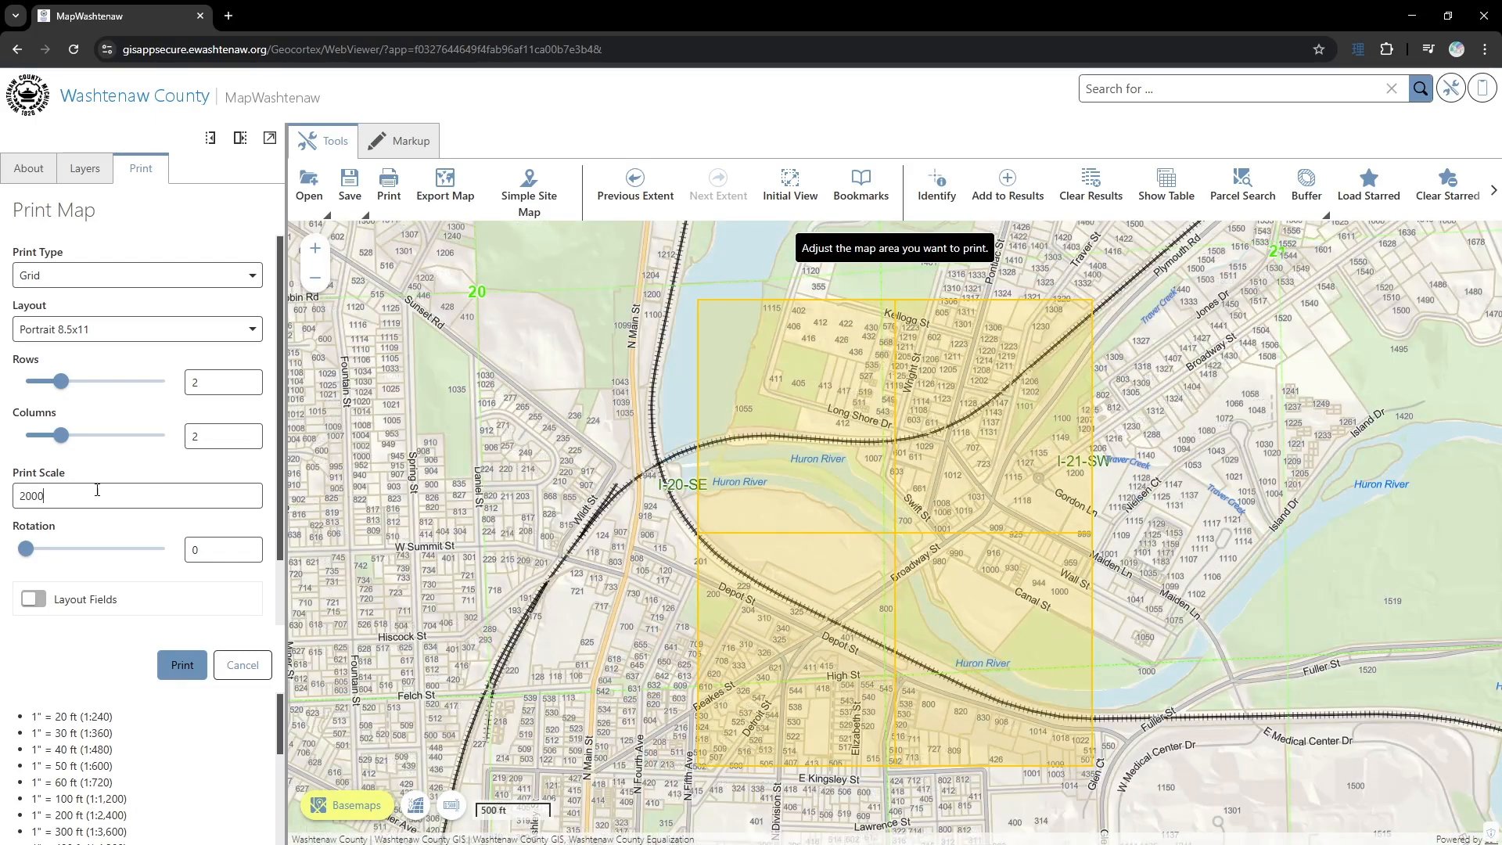
pyautogui.click(193, 667)
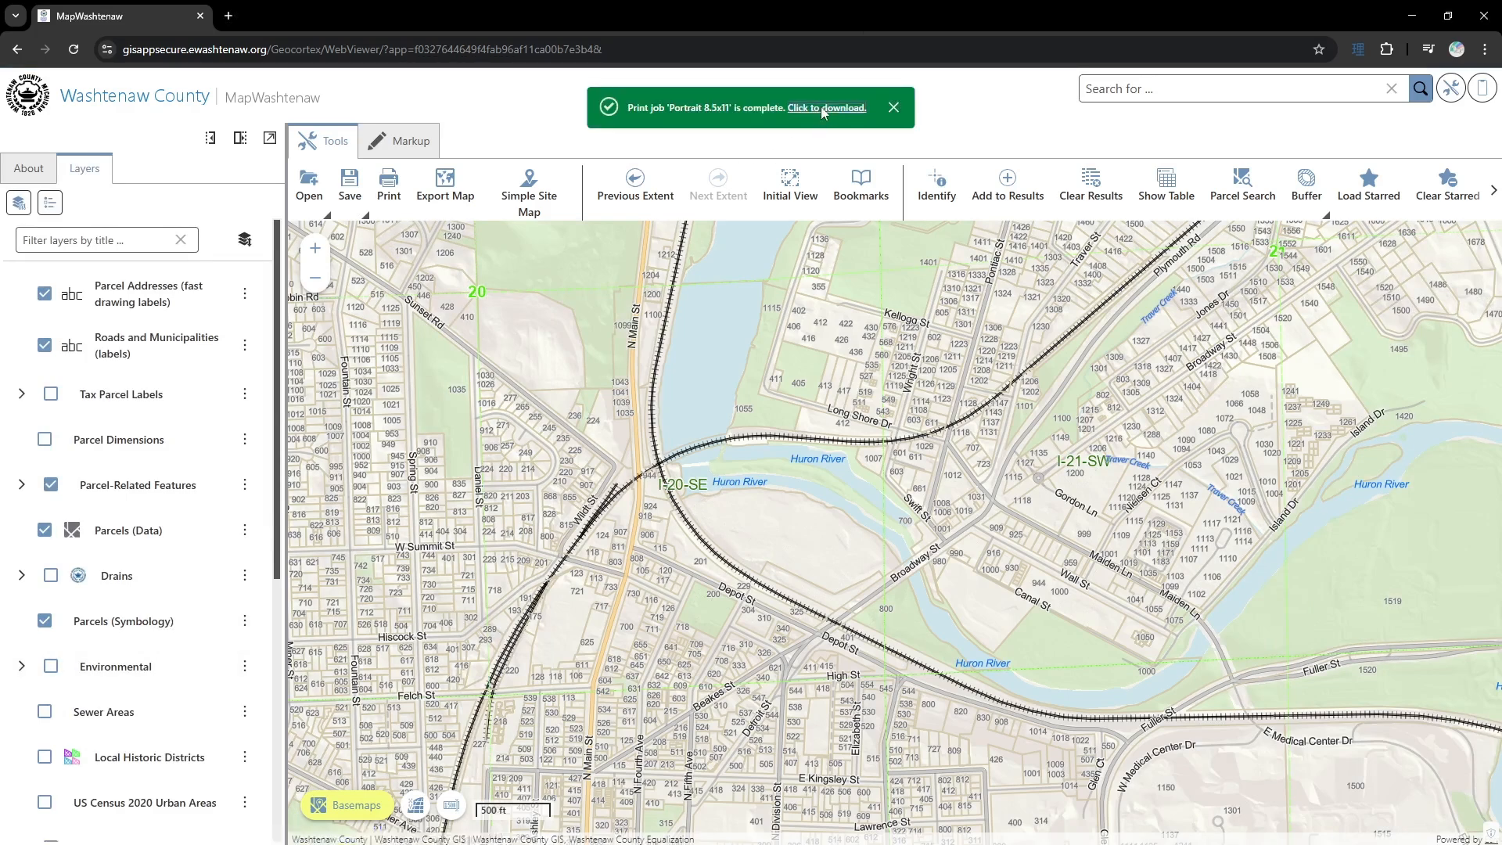
# - Open the grid print PDF and examine its overview page and the individual grid pages down to the last one
pyautogui.click(823, 113)
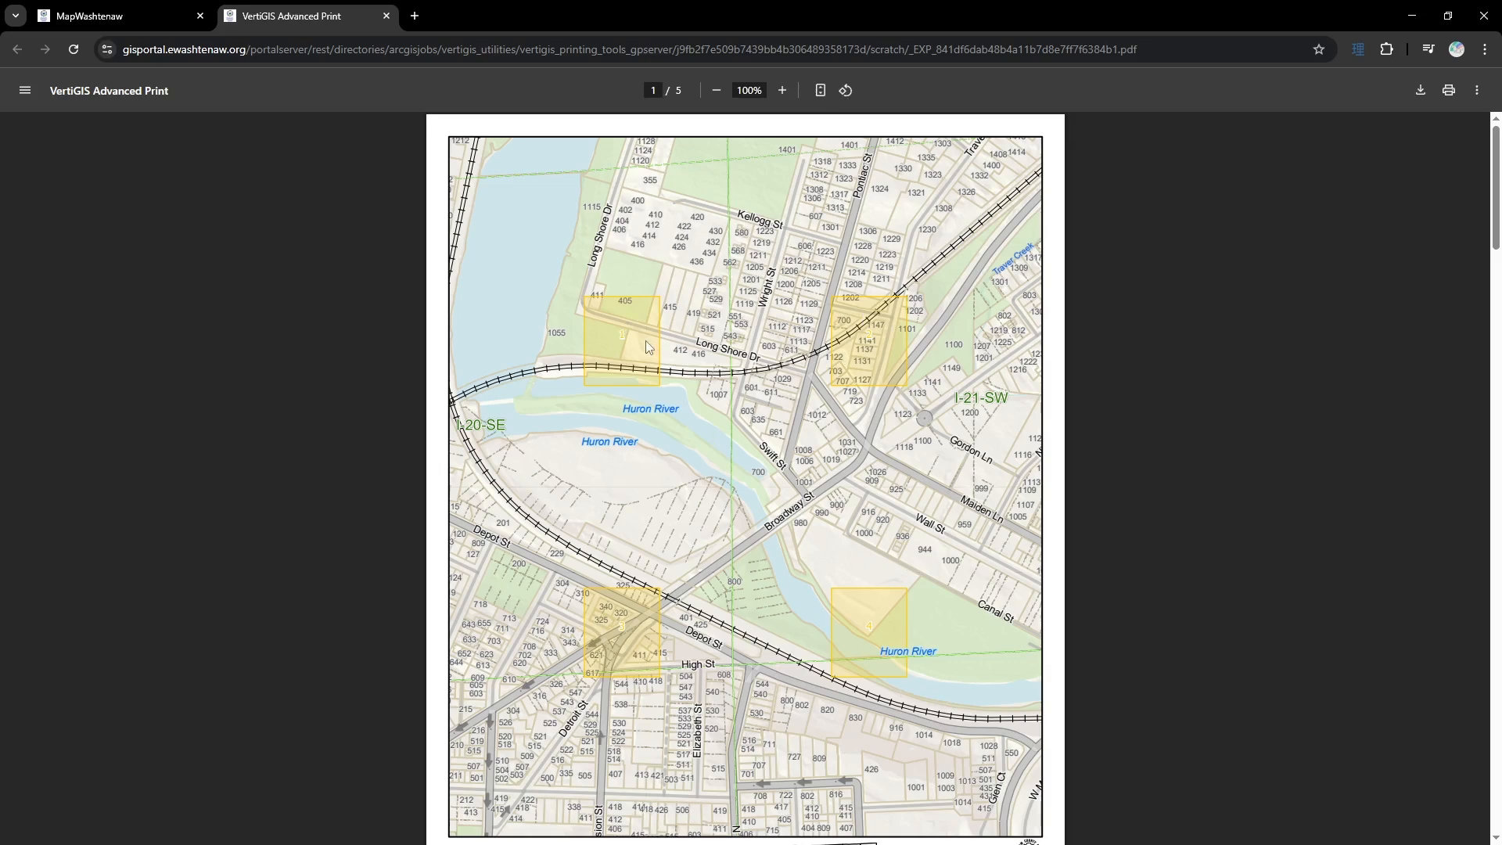
pyautogui.scroll(-1, 559, 674)
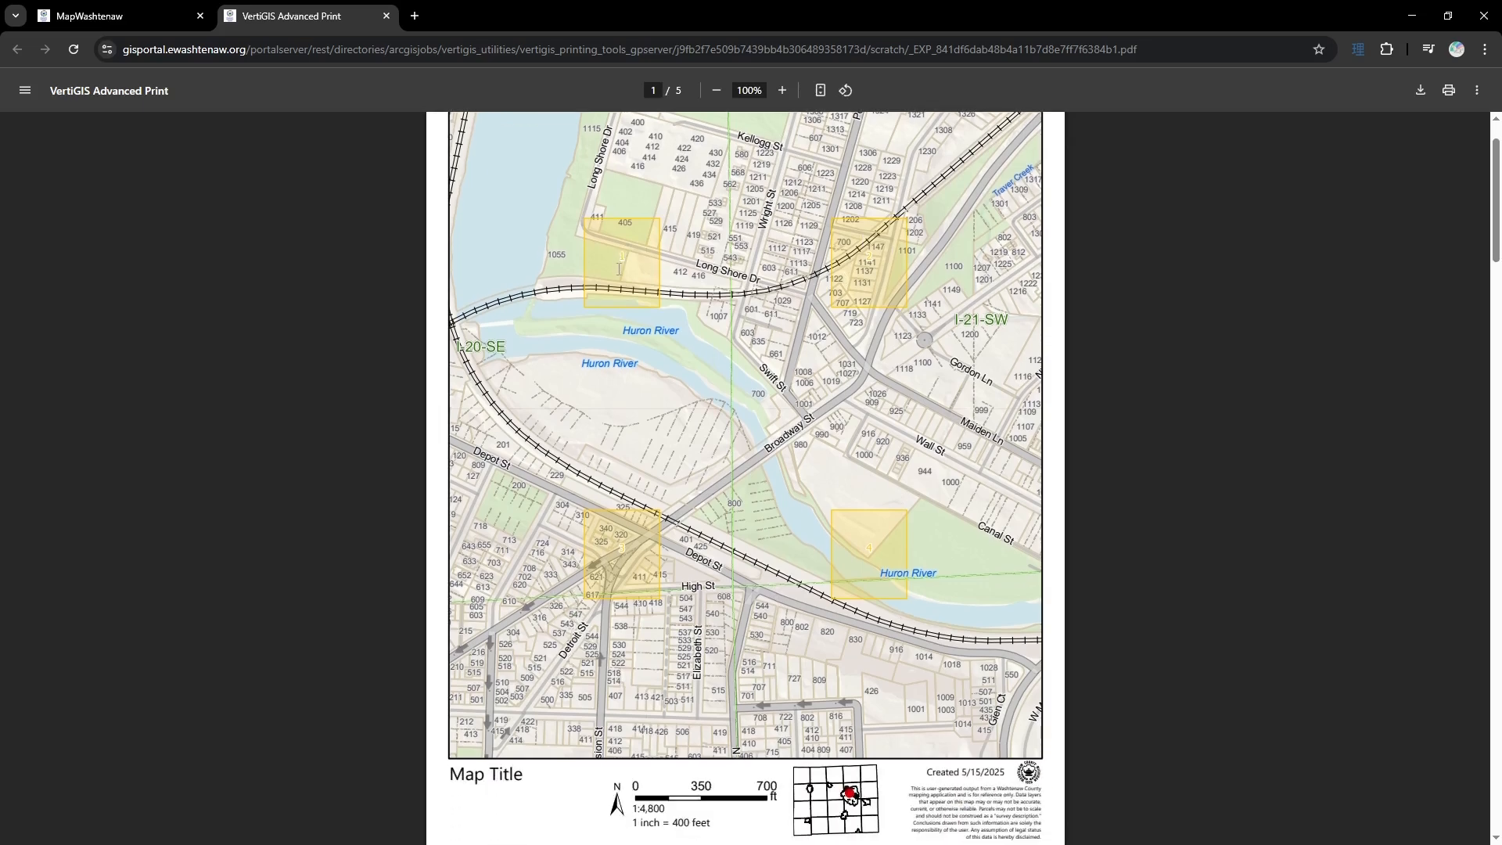
pyautogui.scroll(-10, 867, 582)
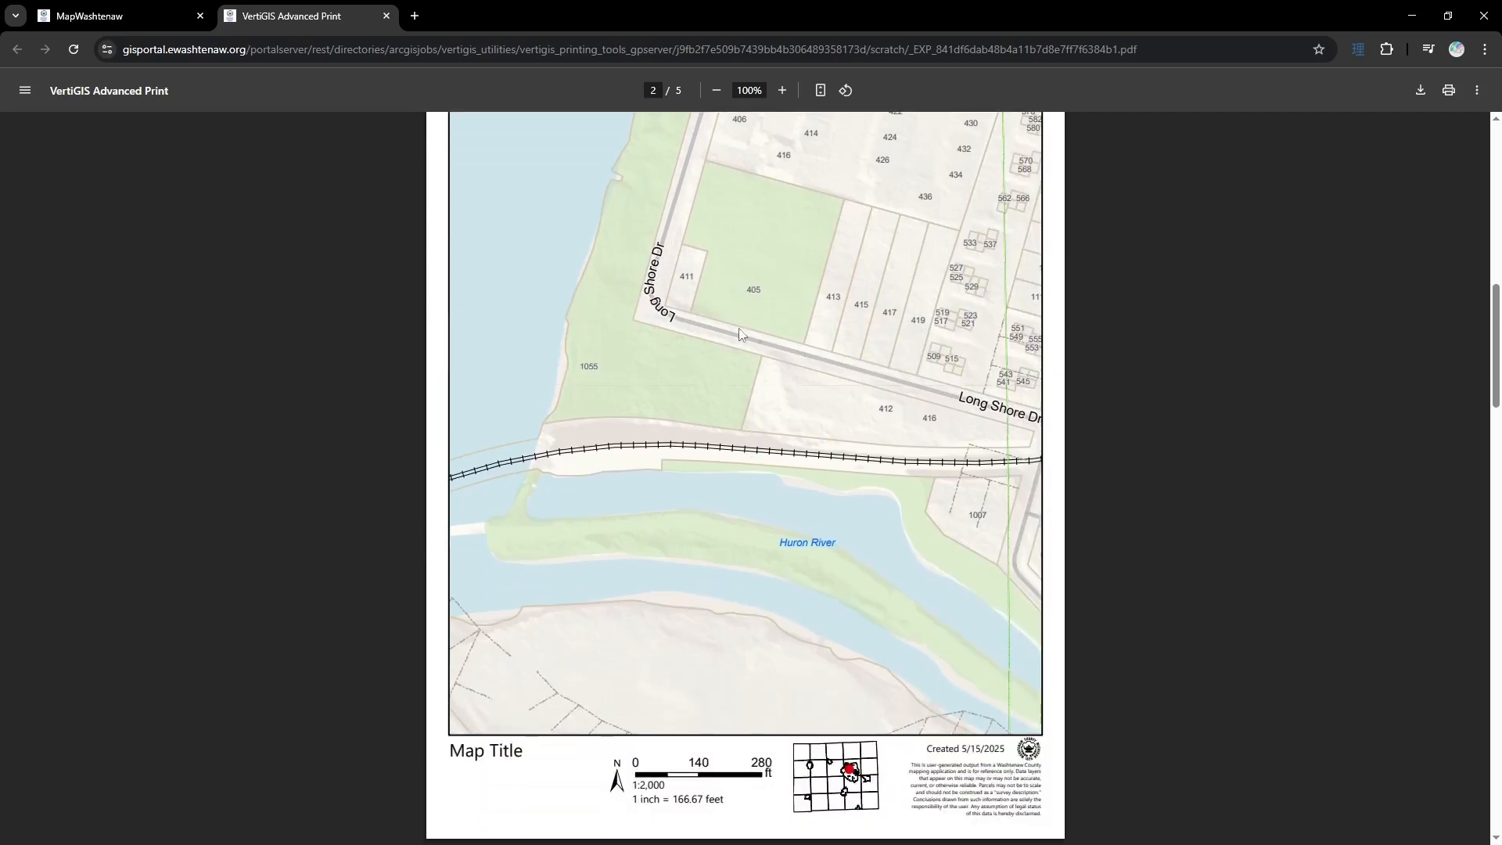
pyautogui.scroll(-10, 706, 348)
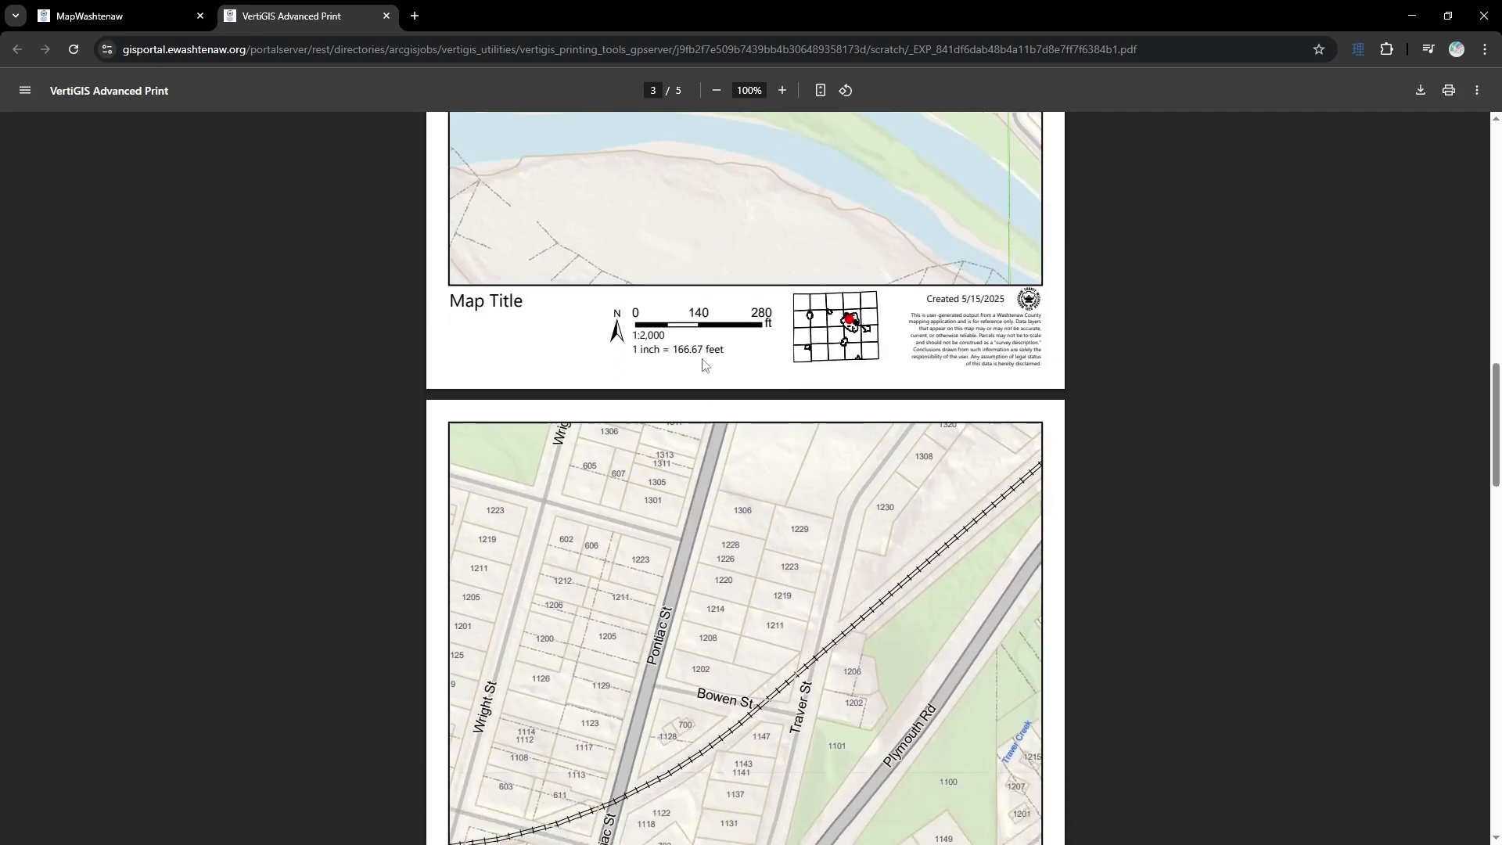
pyautogui.scroll(-10, 702, 364)
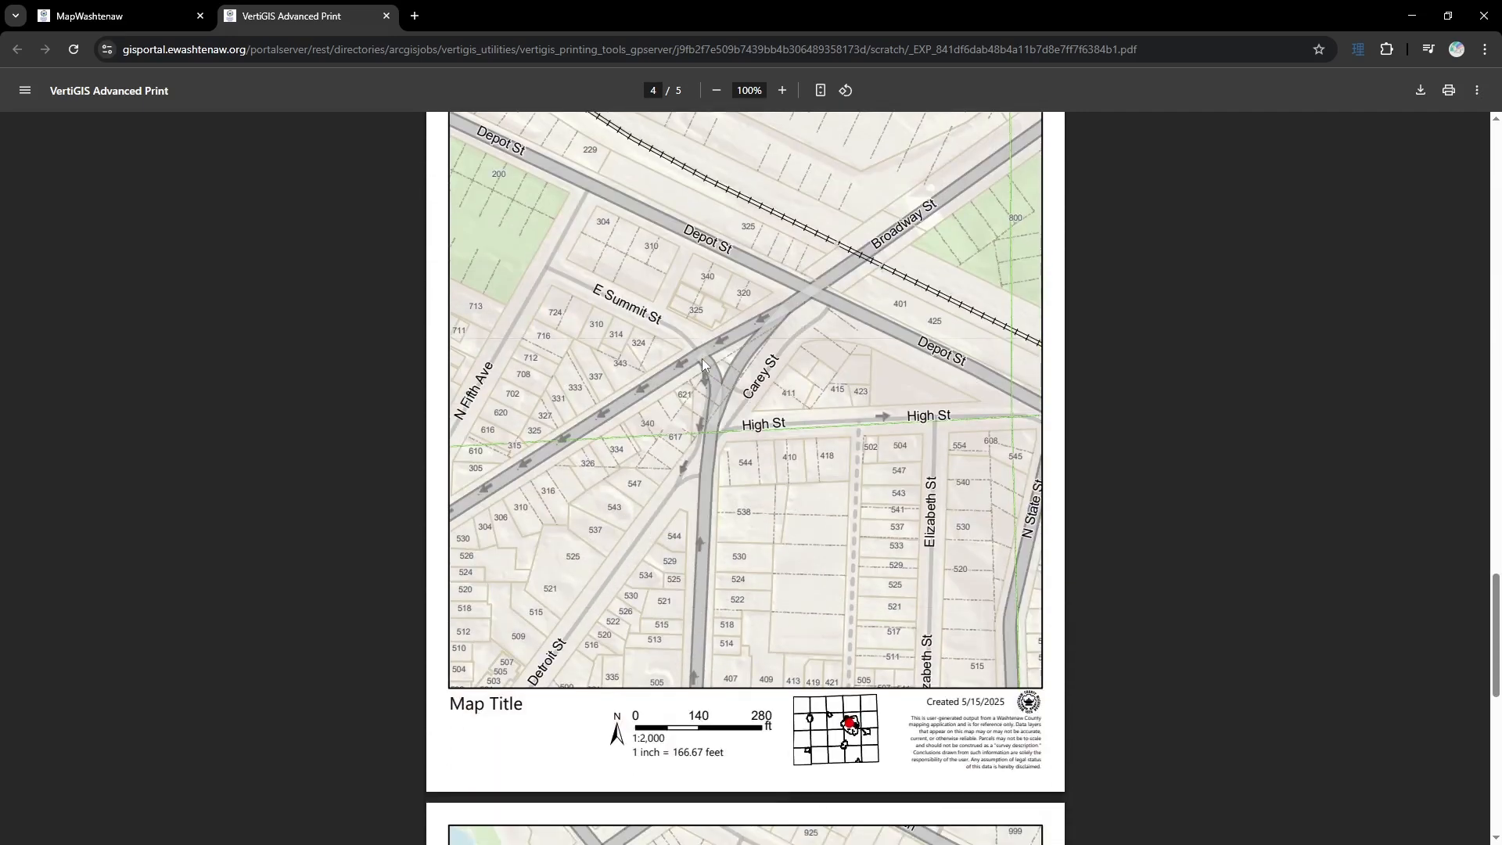
pyautogui.scroll(-6, 701, 359)
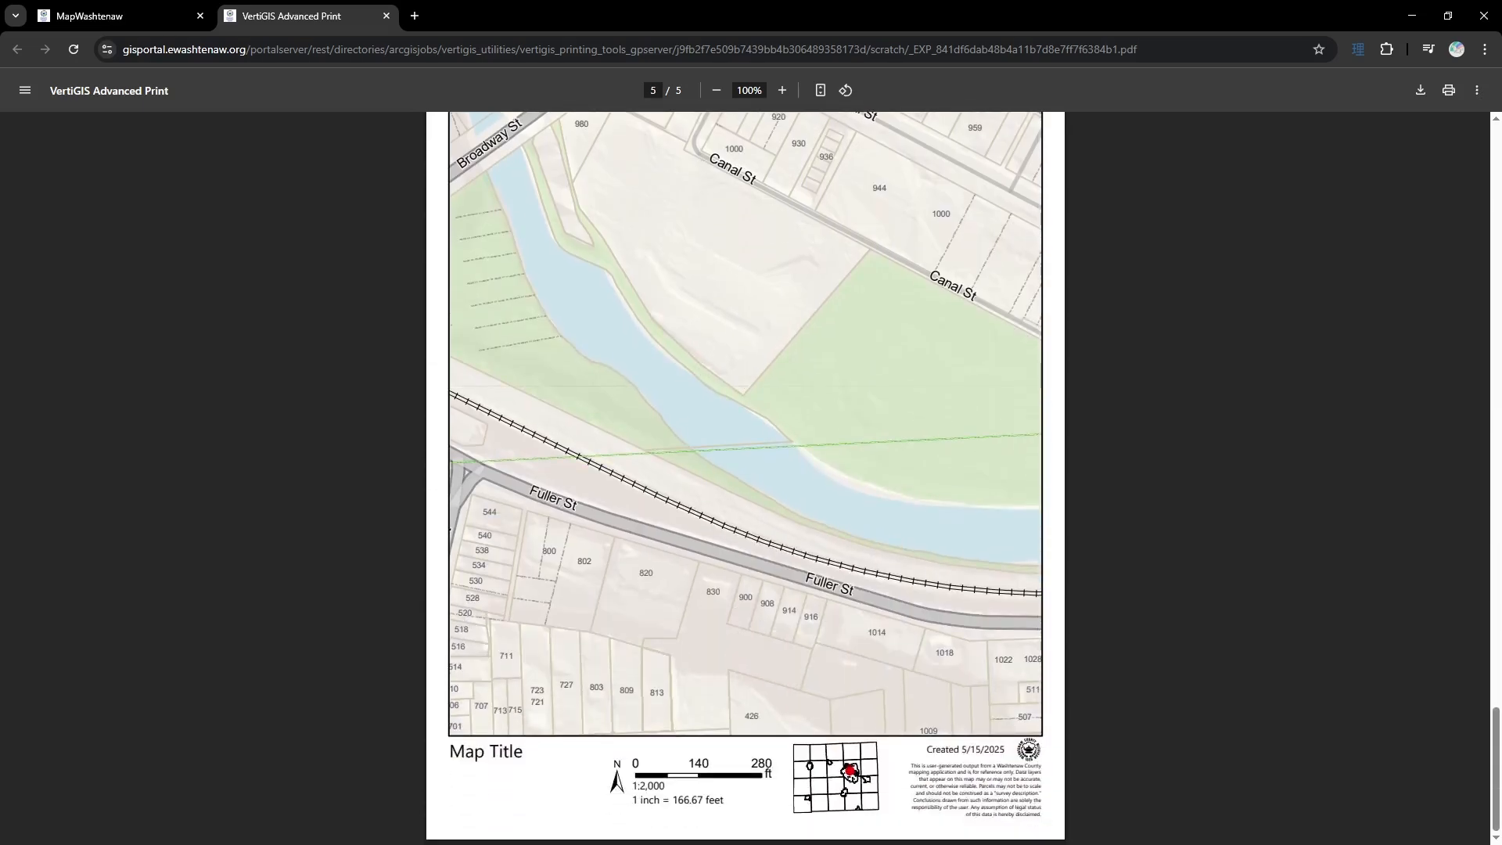
pyautogui.click(118, 15)
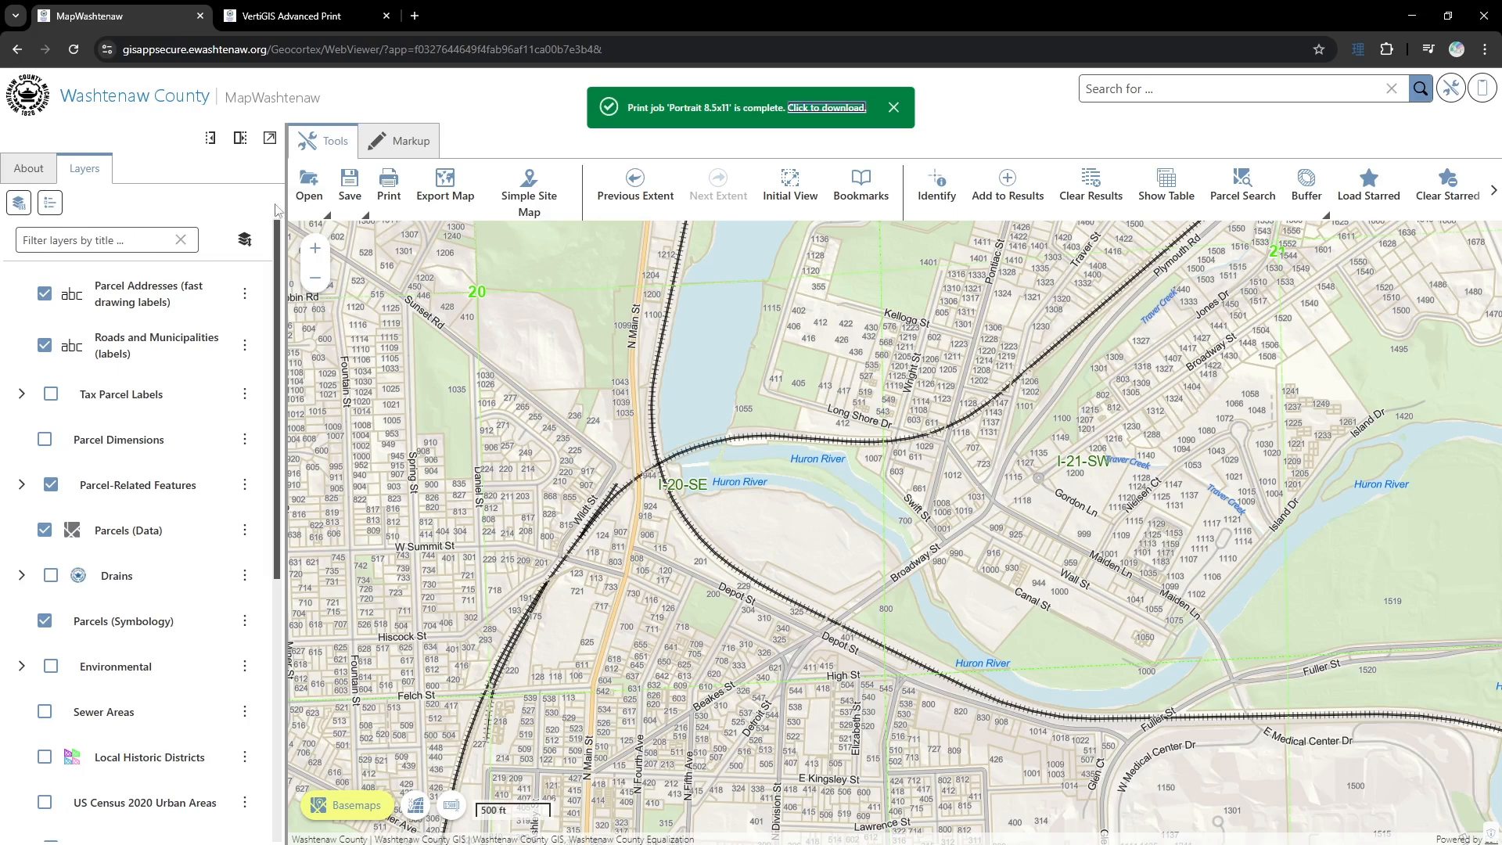
# - Set the print type to Line, and try out a print line along the island in the Huron River before removing it
pyautogui.click(388, 197)
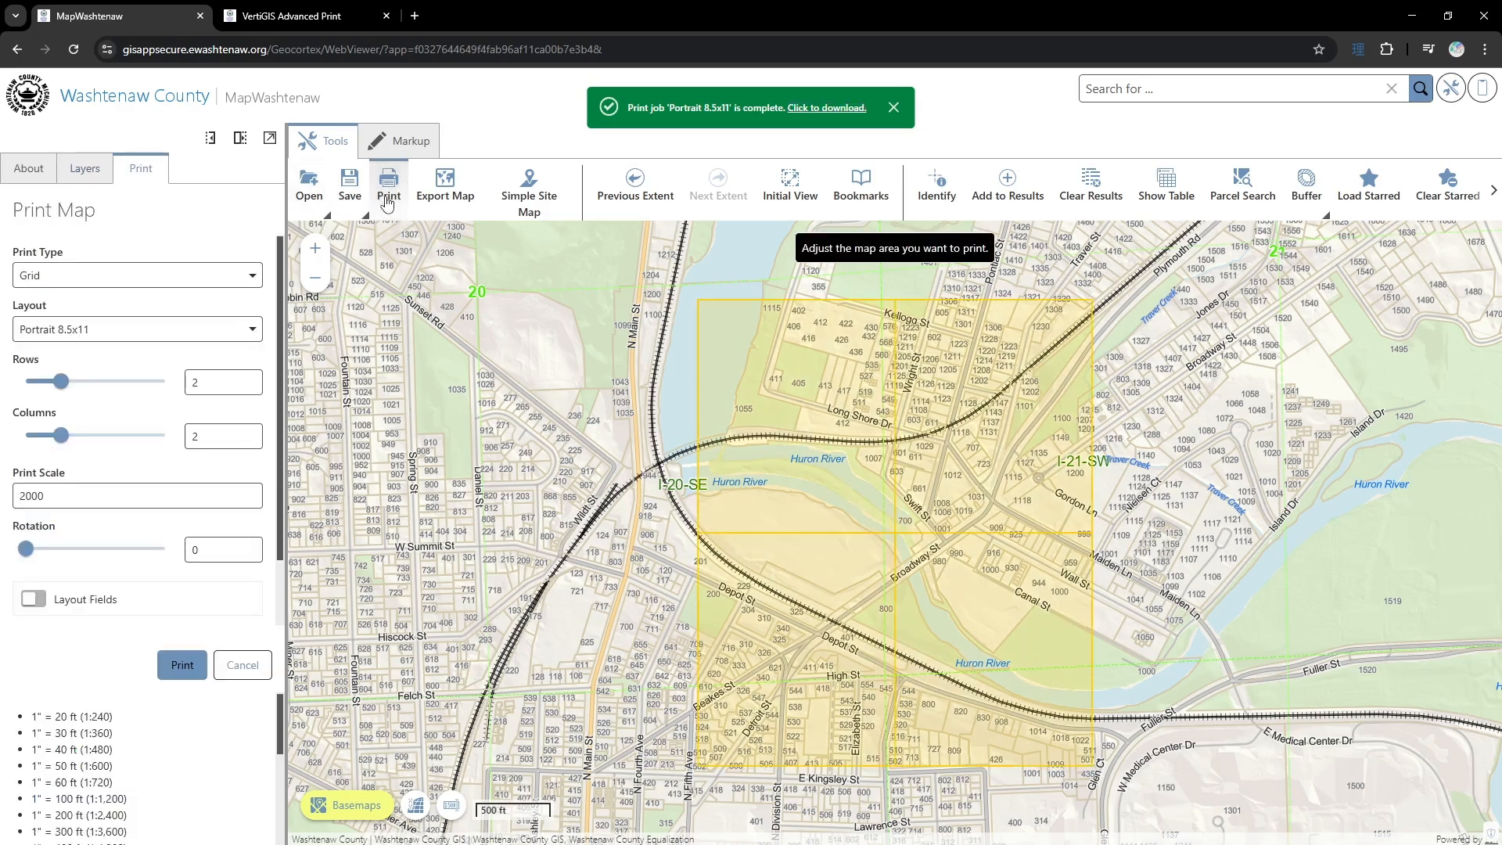
pyautogui.click(235, 276)
pyautogui.click(96, 340)
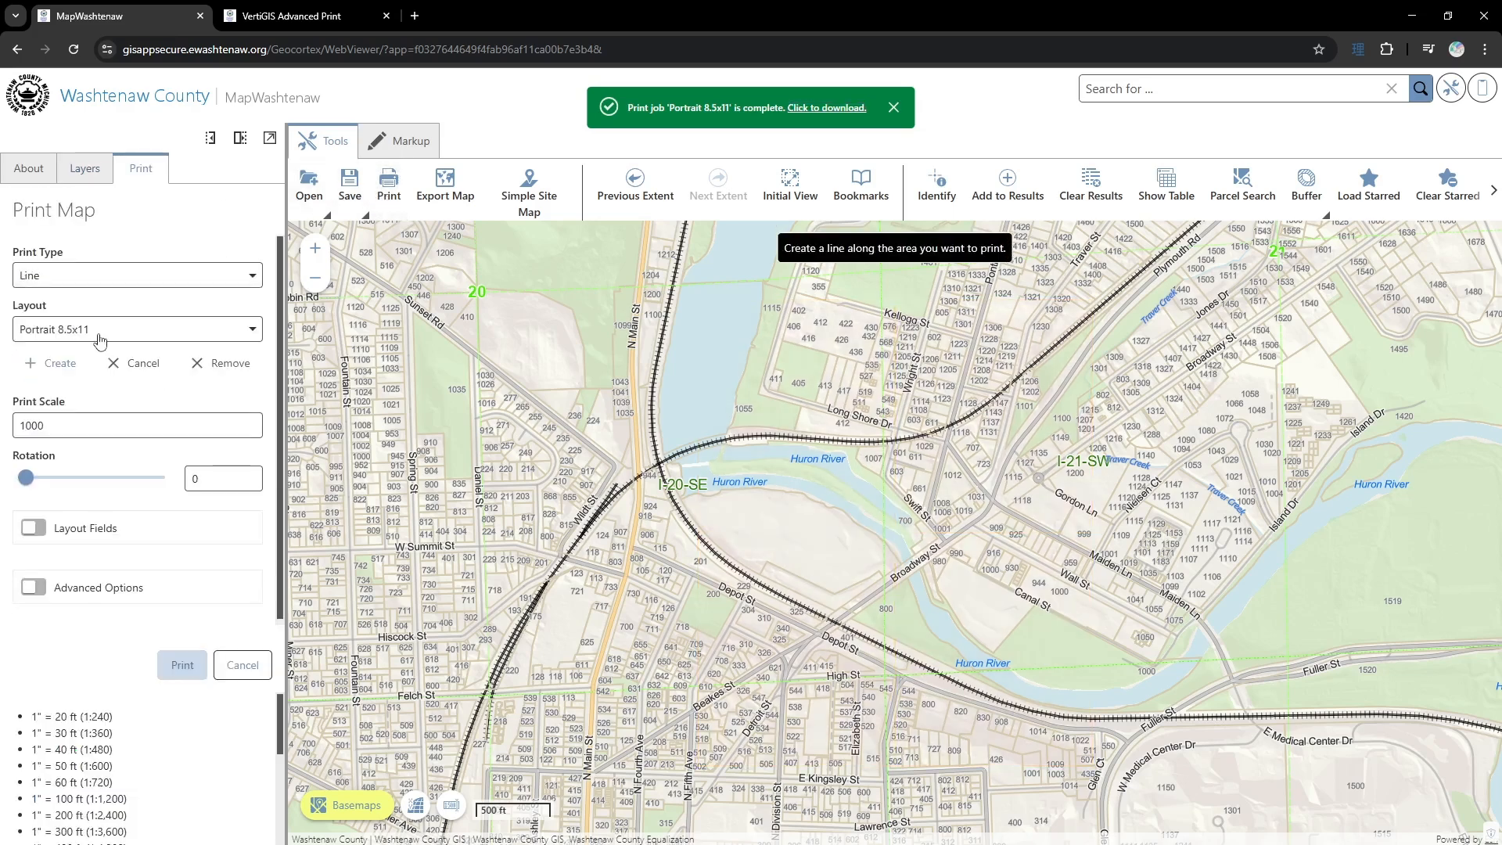
pyautogui.click(50, 366)
pyautogui.doubleClick(898, 532)
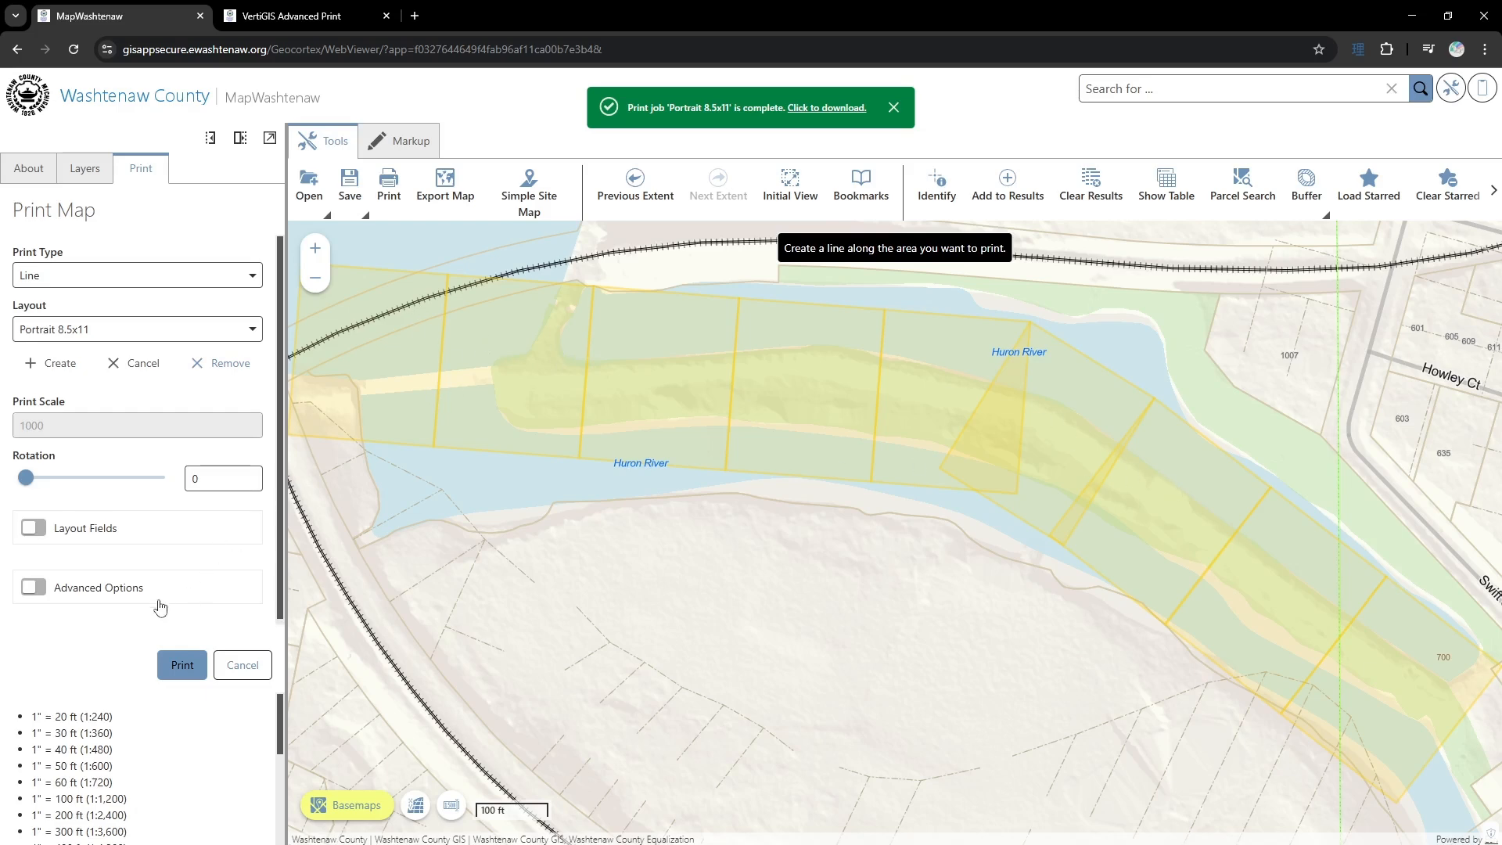
pyautogui.click(221, 363)
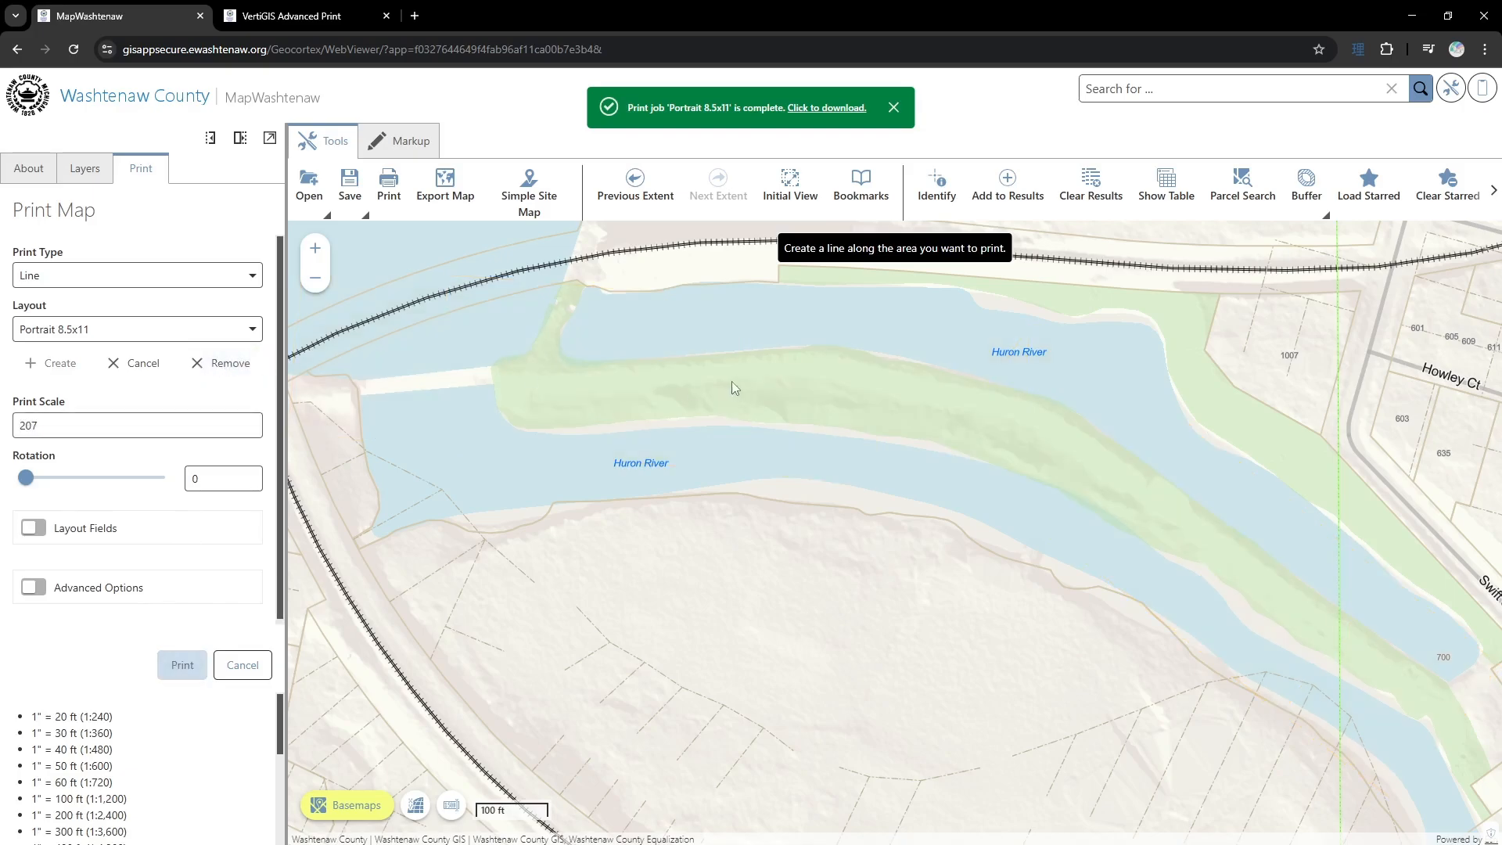
# - Draw a print line along the Huron River island, from the railroad crossing near N Main St southeast along the river
pyautogui.scroll(-3, 732, 382)
pyautogui.moveTo(745, 337); pyautogui.dragTo(665, 448)
pyautogui.scroll(-1, 666, 449)
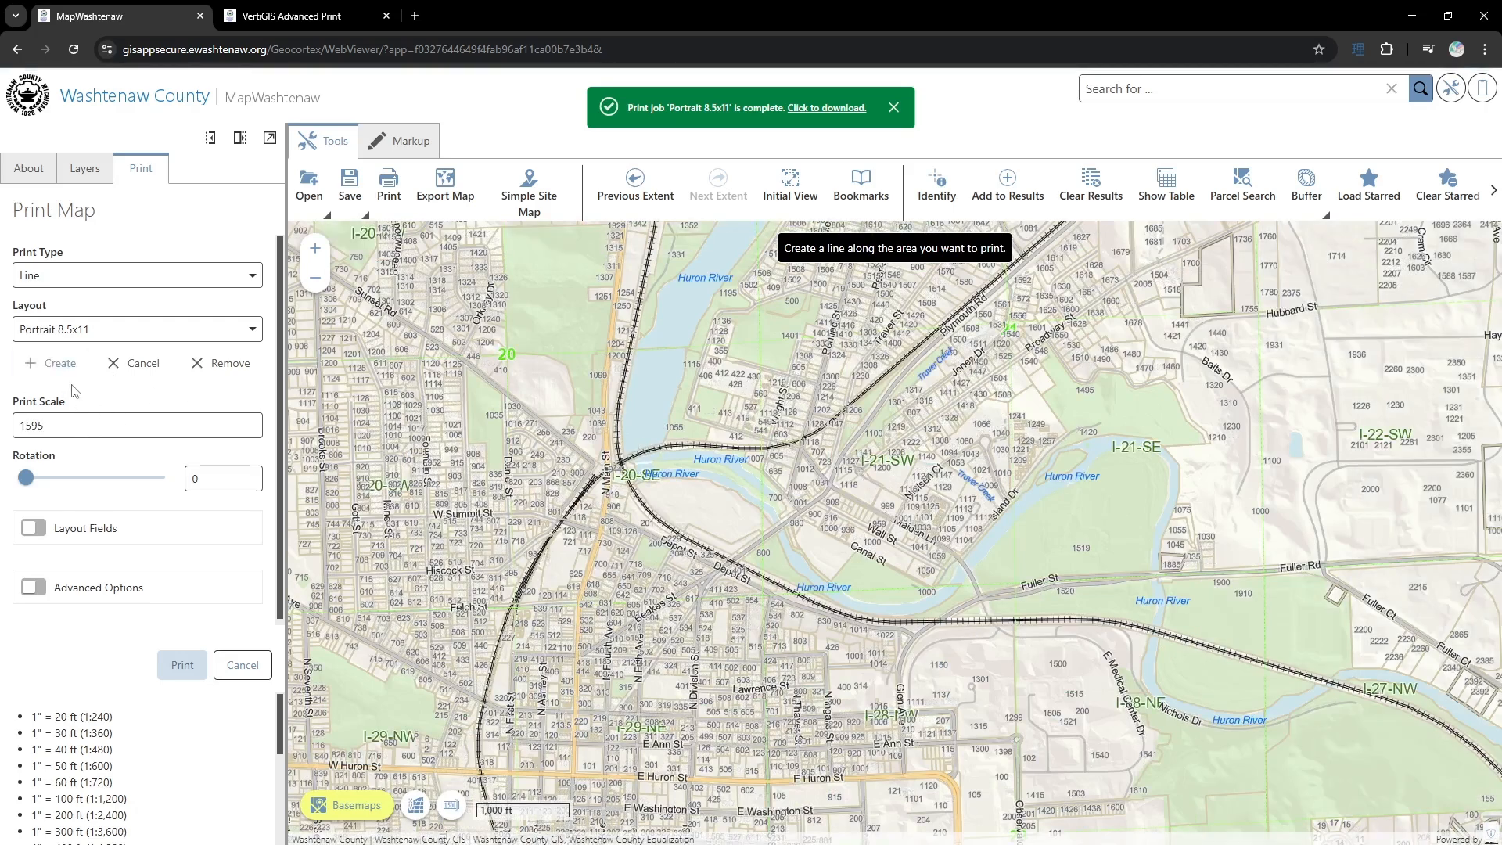
pyautogui.click(636, 456)
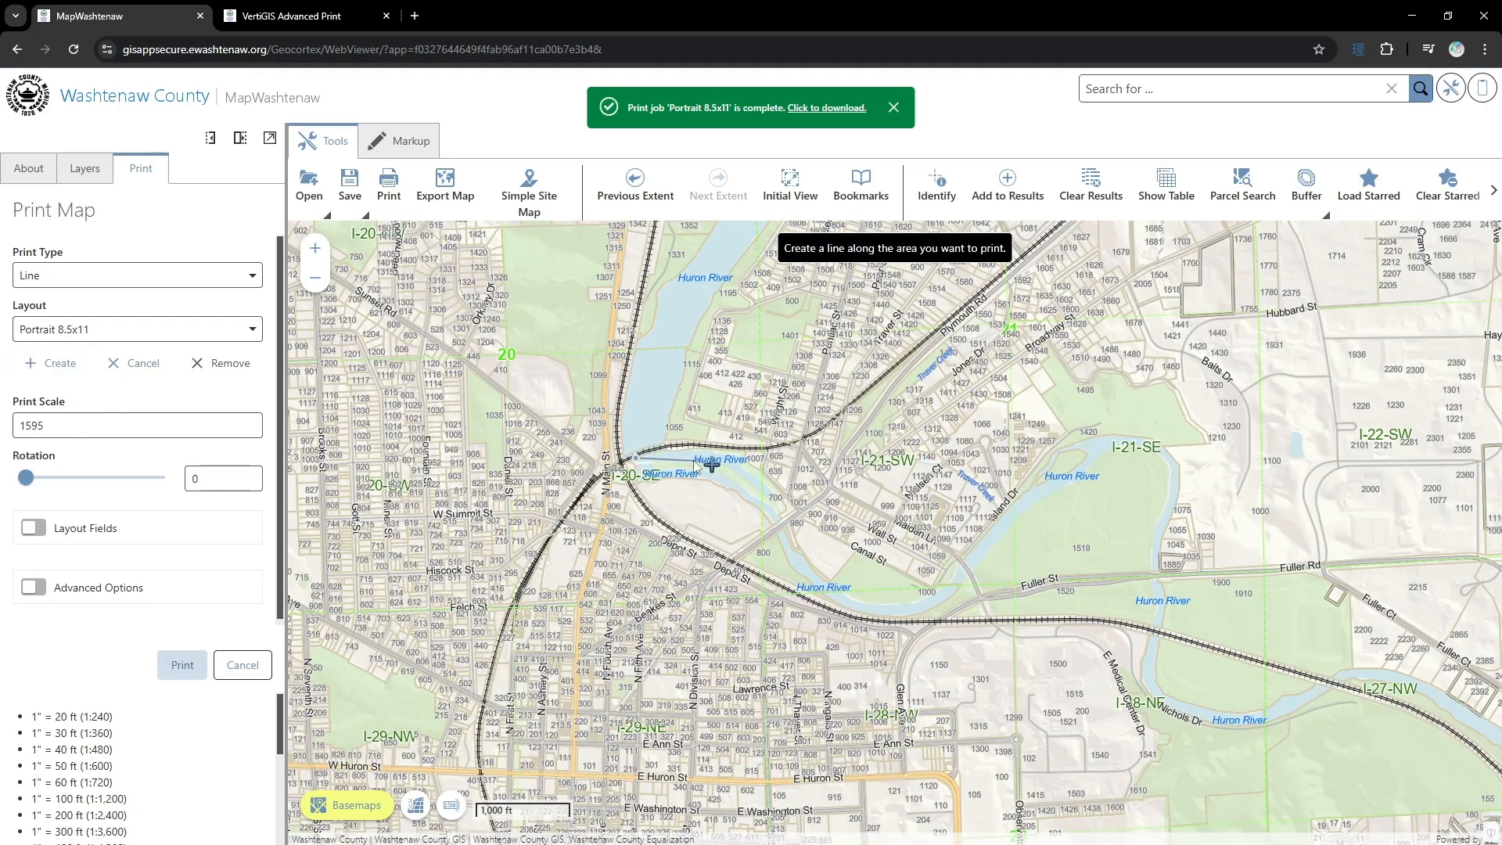
pyautogui.doubleClick(772, 505)
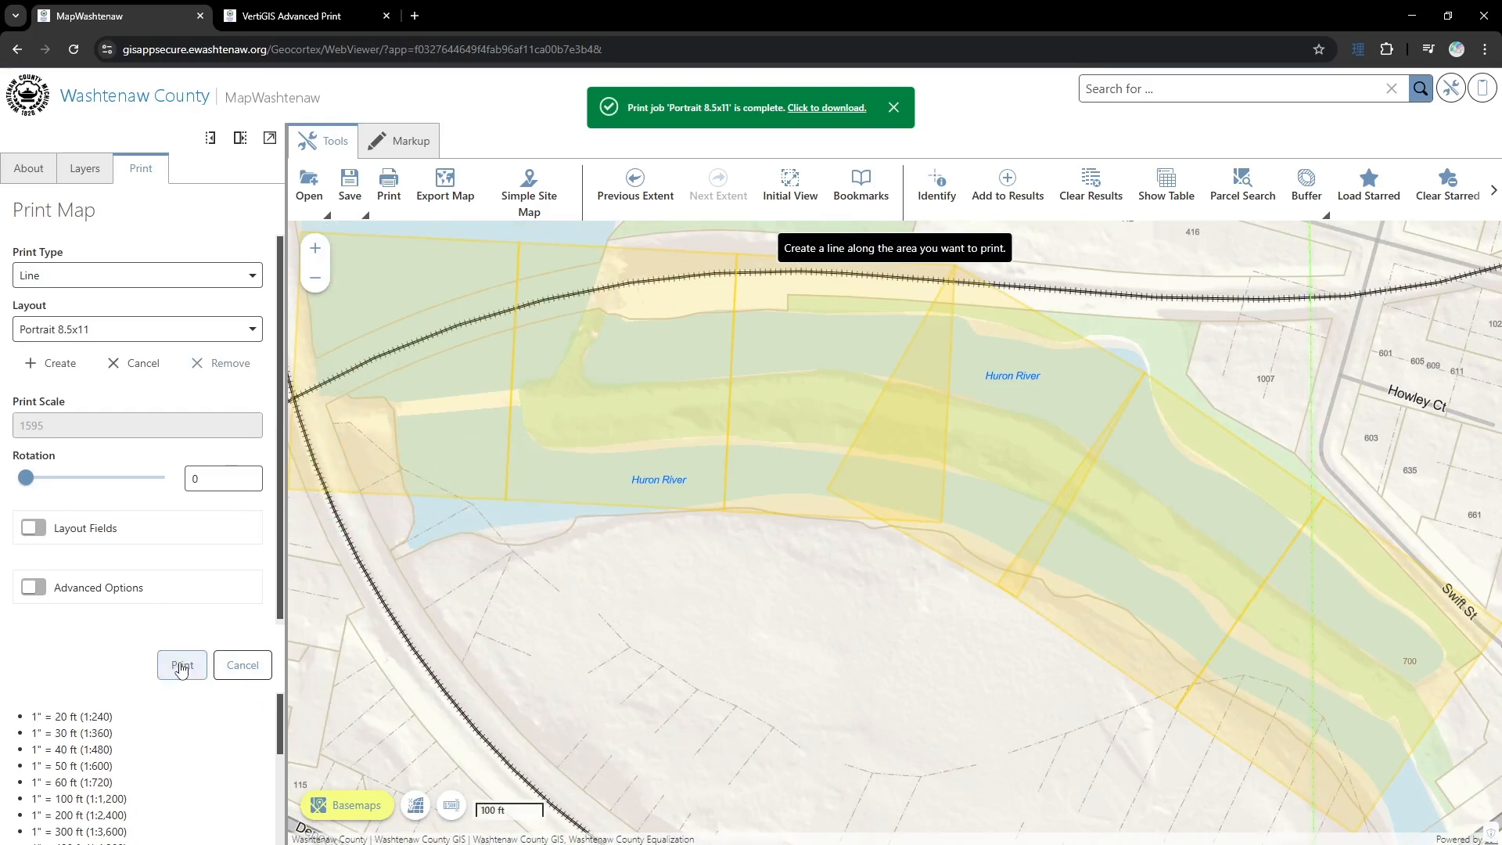
# - Switch the basemap to March 2024, filter the layers for "water" and turn off the Natural Features layer
pyautogui.click(337, 807)
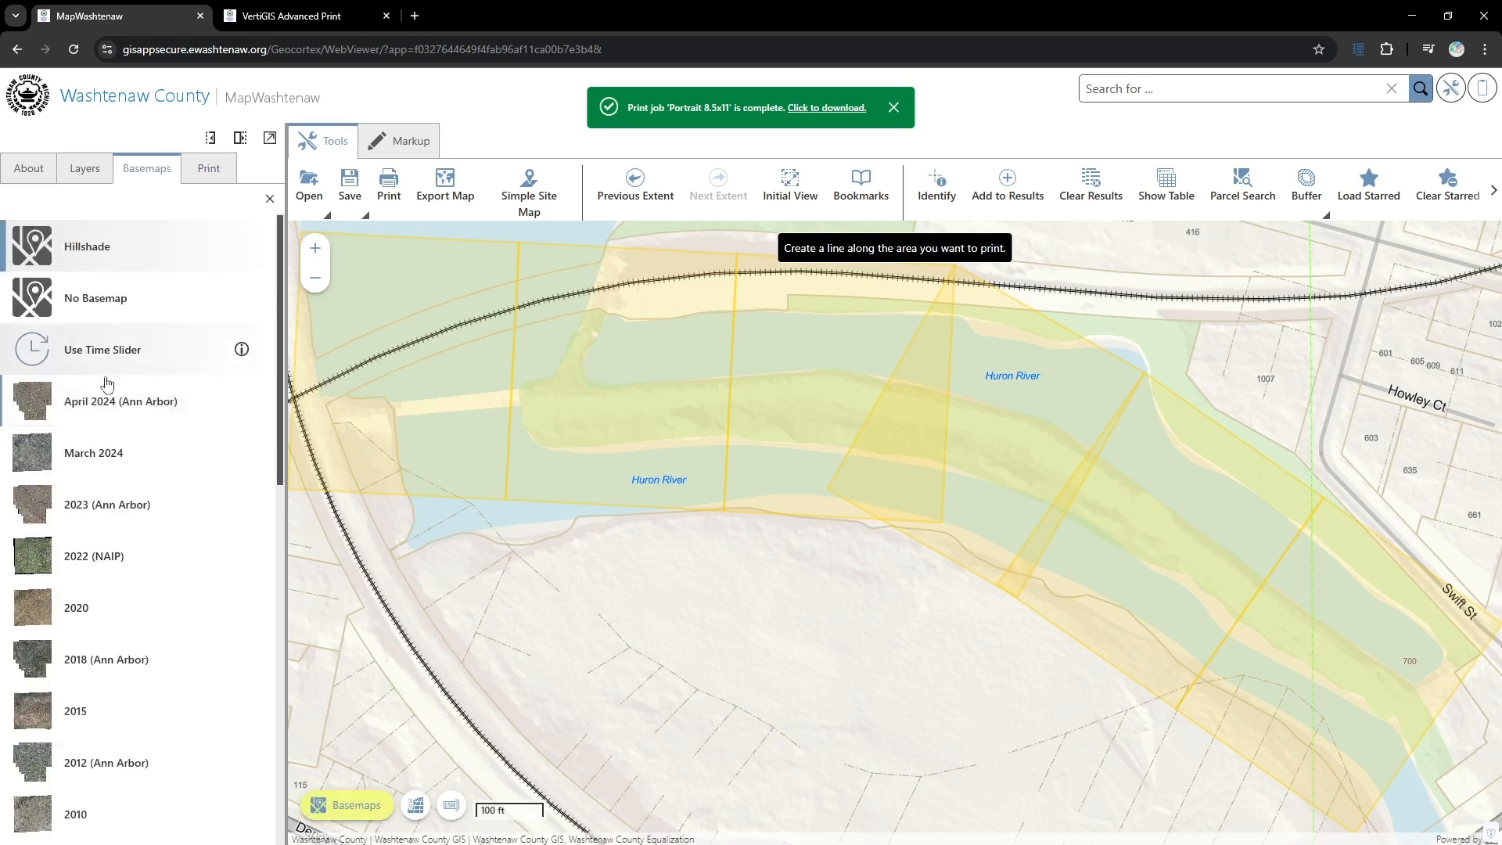
pyautogui.click(113, 458)
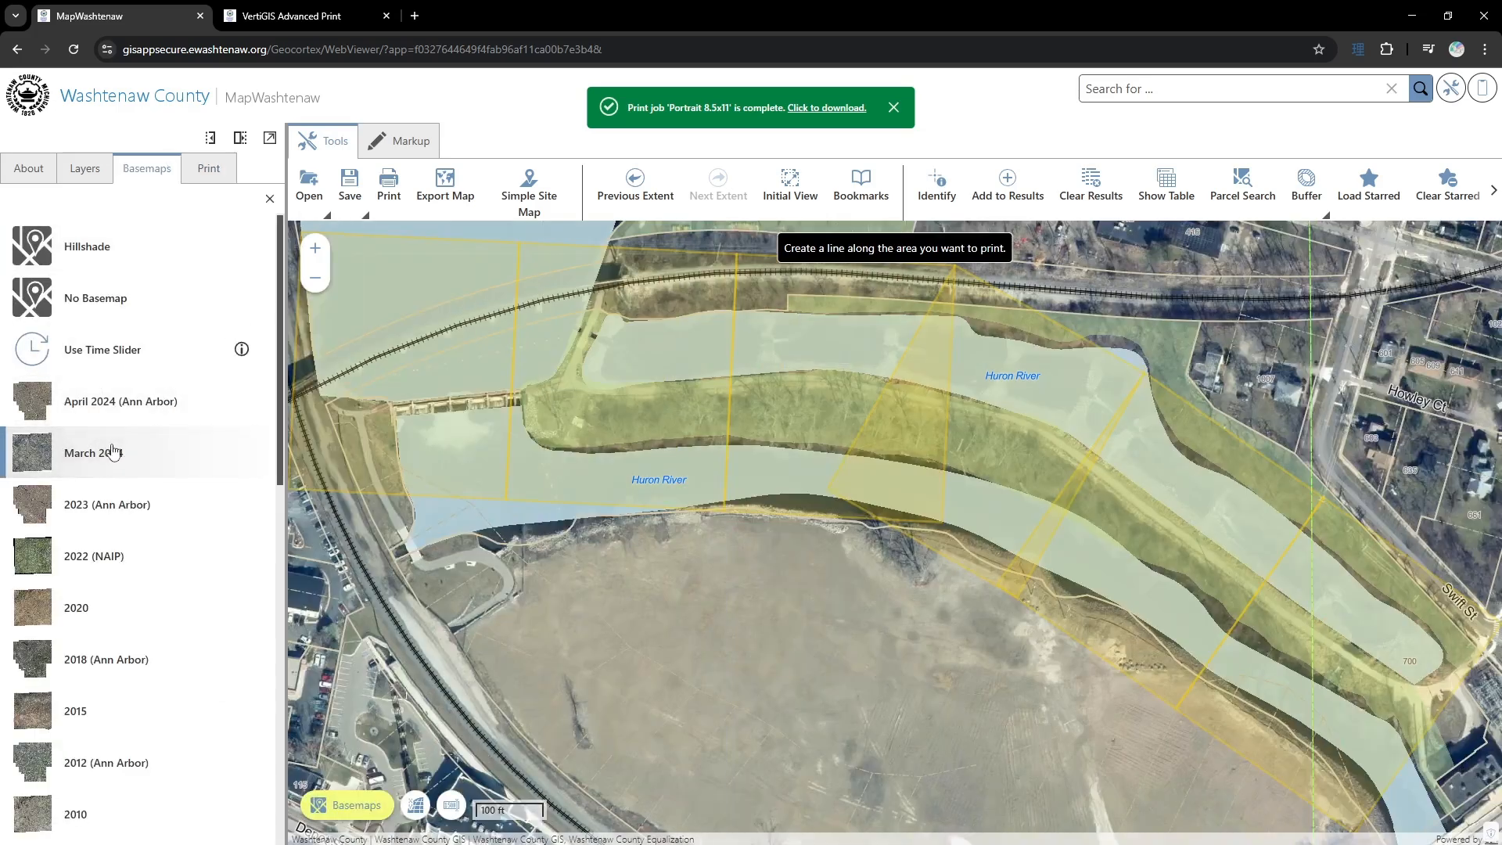
pyautogui.click(82, 168)
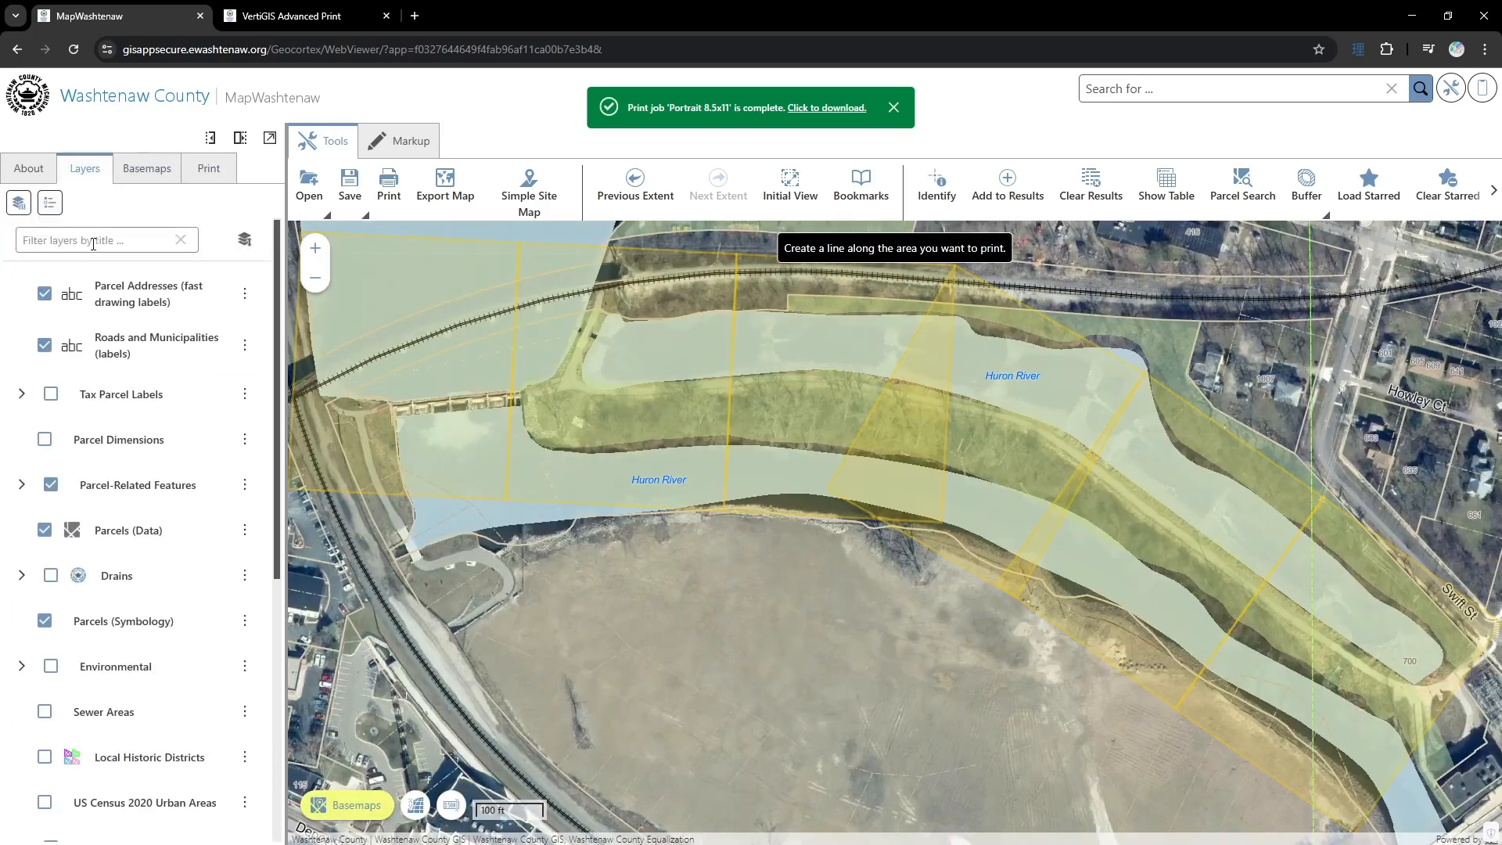
pyautogui.write('water')
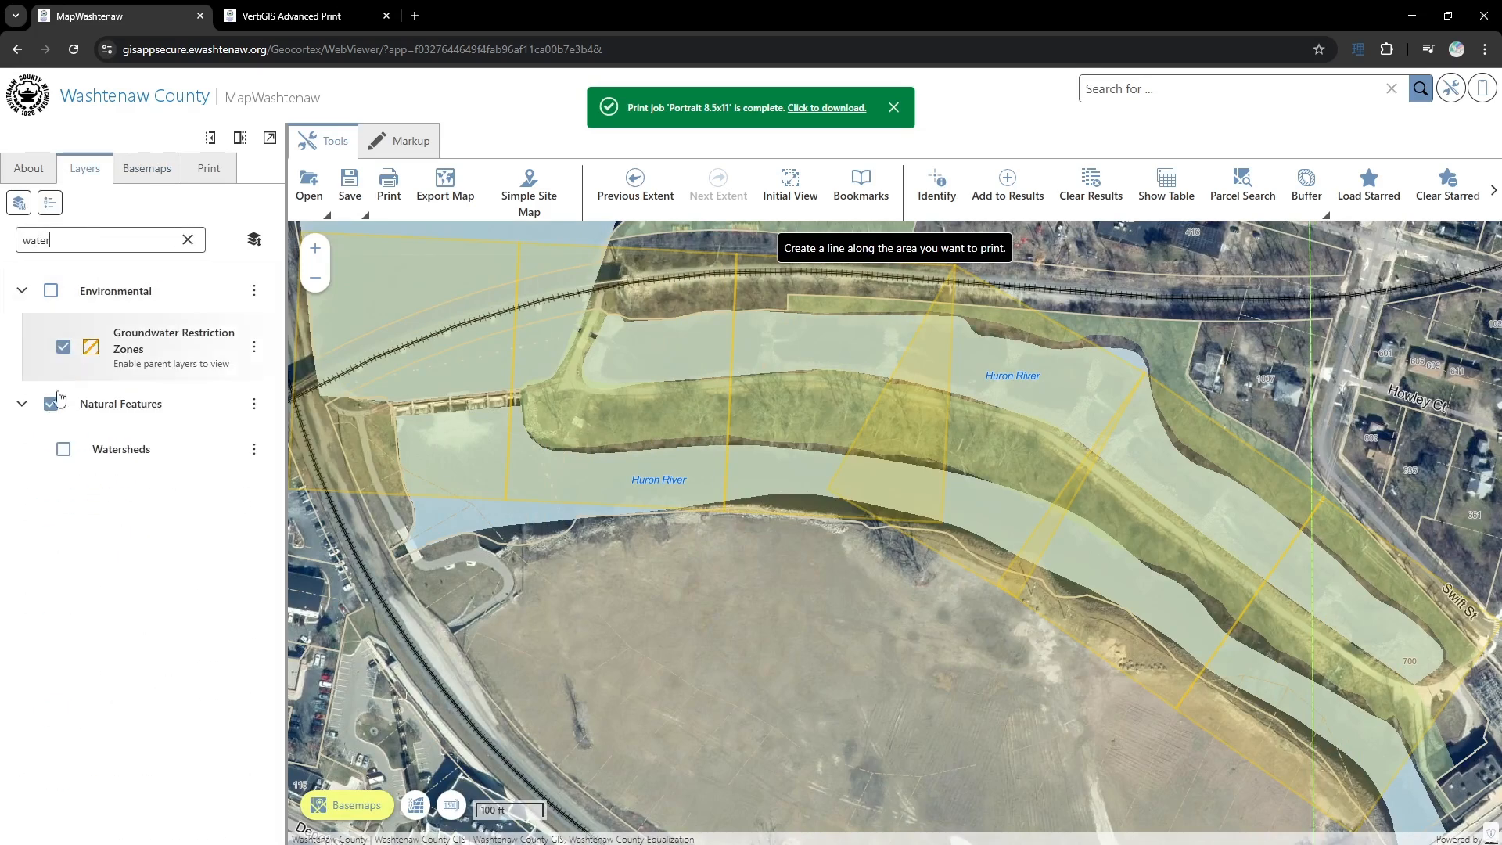
pyautogui.click(50, 403)
pyautogui.click(50, 403)
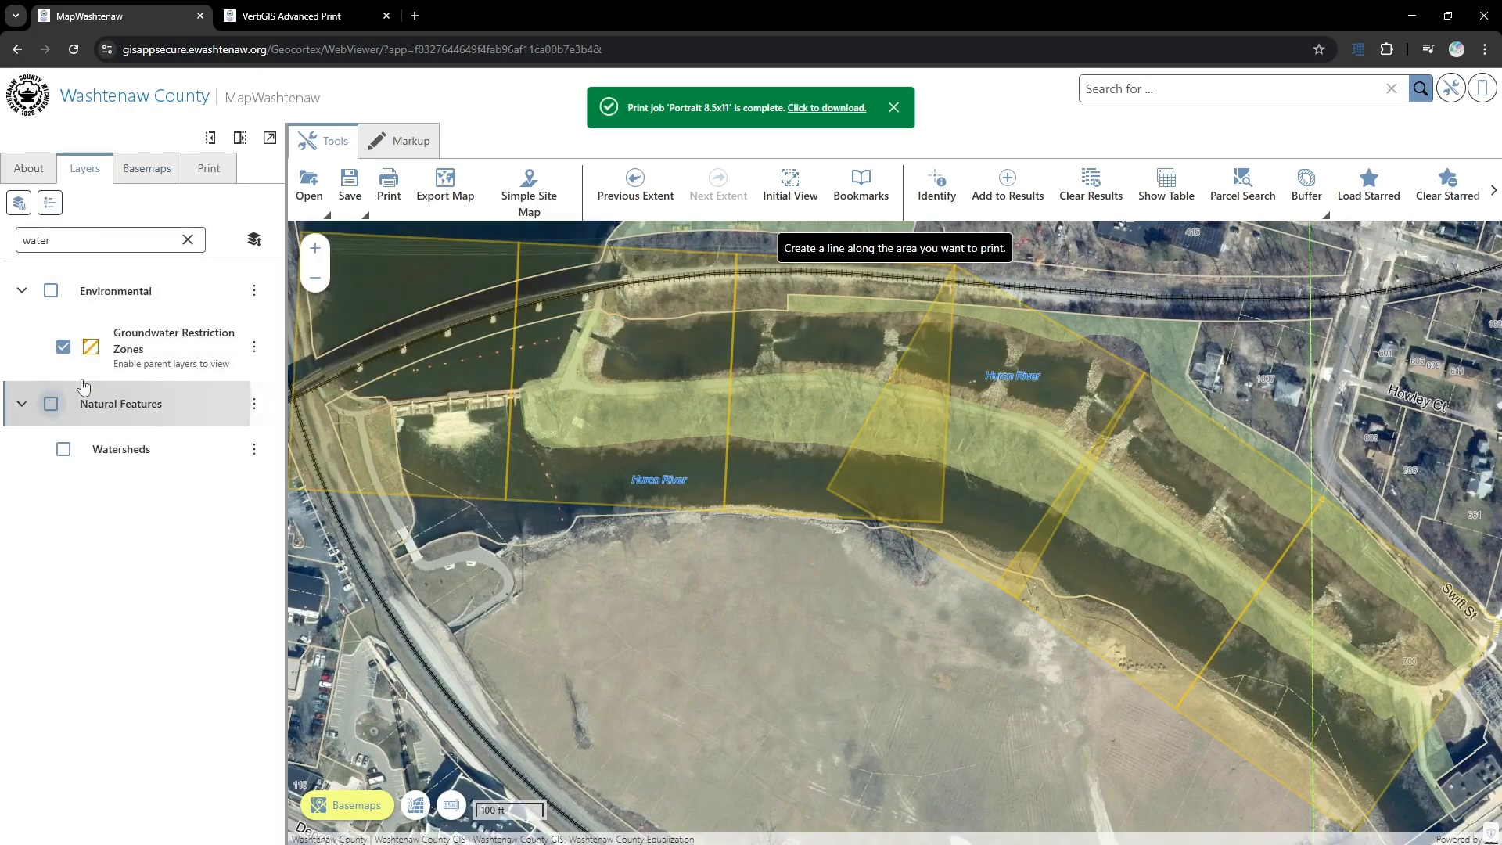
# - Print the line series along the river in the Portrait 8.5x11 layout and open the finished PDF
pyautogui.click(208, 168)
pyautogui.click(183, 666)
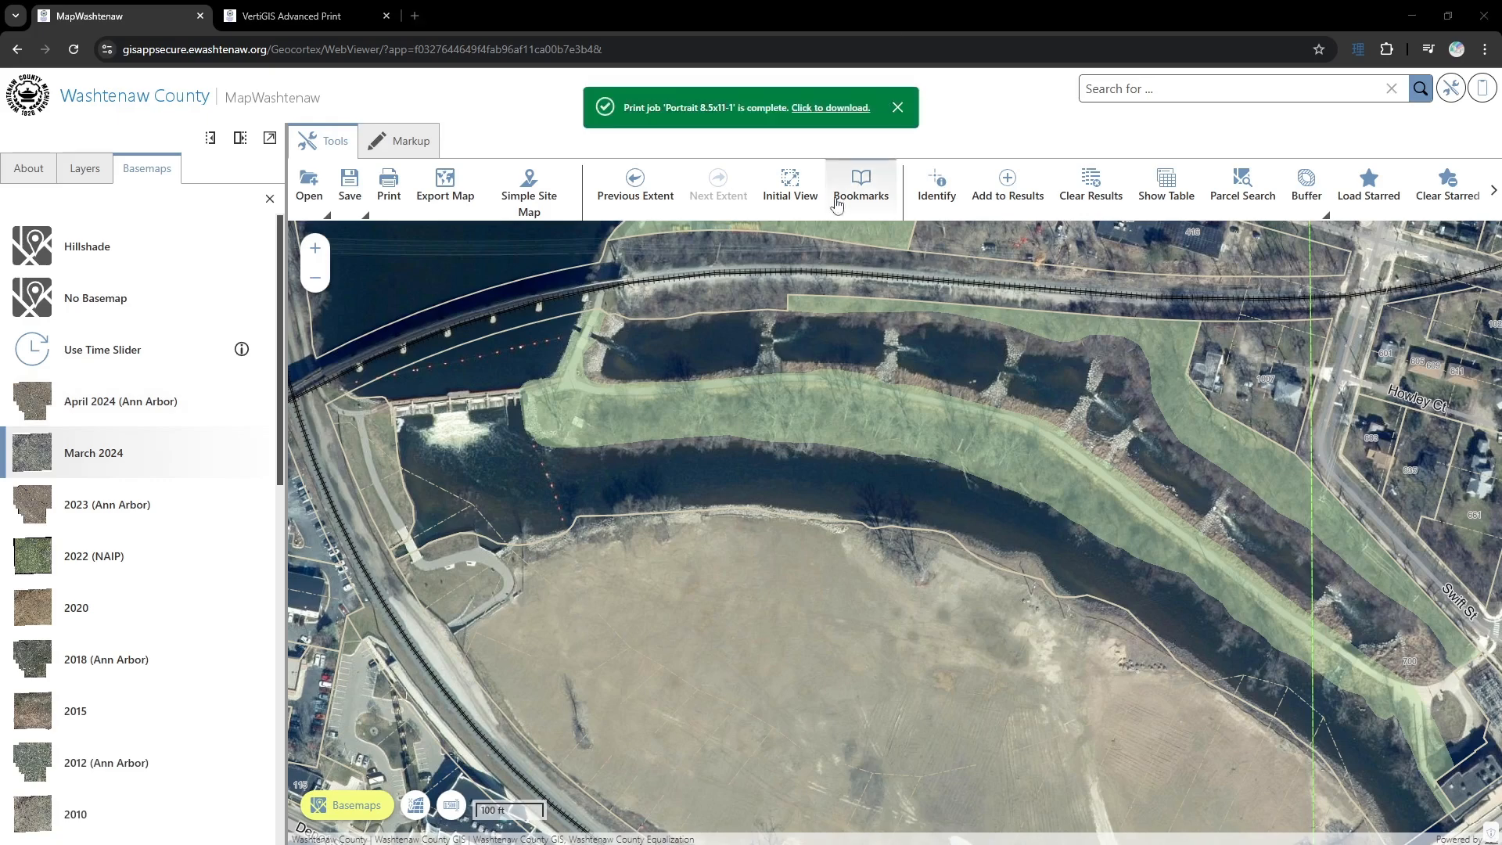
pyautogui.click(837, 108)
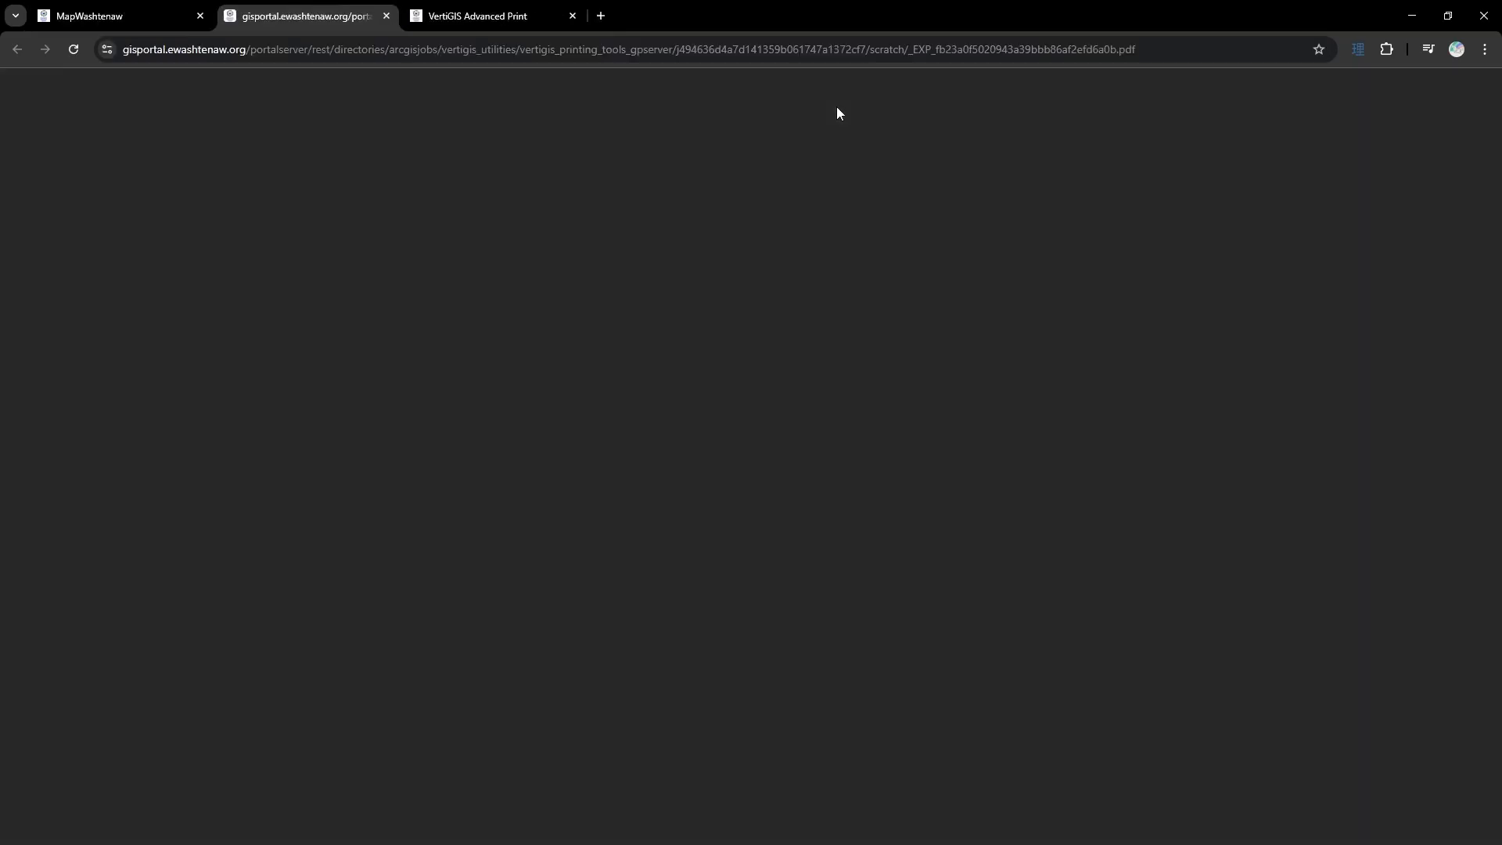